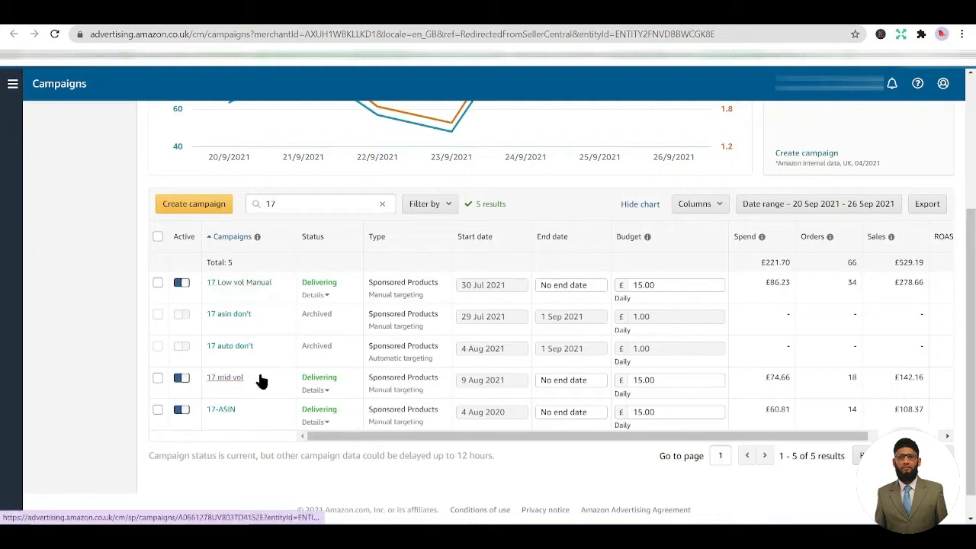
Open the targeting view of Ad group 1 in the 17 Low vol Manual campaign
{"action": "left_click", "coordinate": [241, 419]}
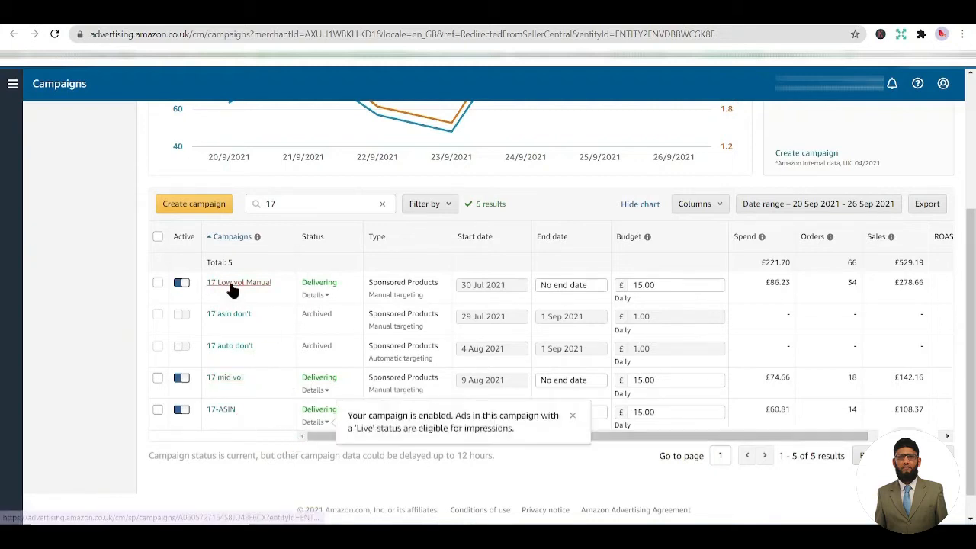
{"action": "left_click", "coordinate": [201, 341]}
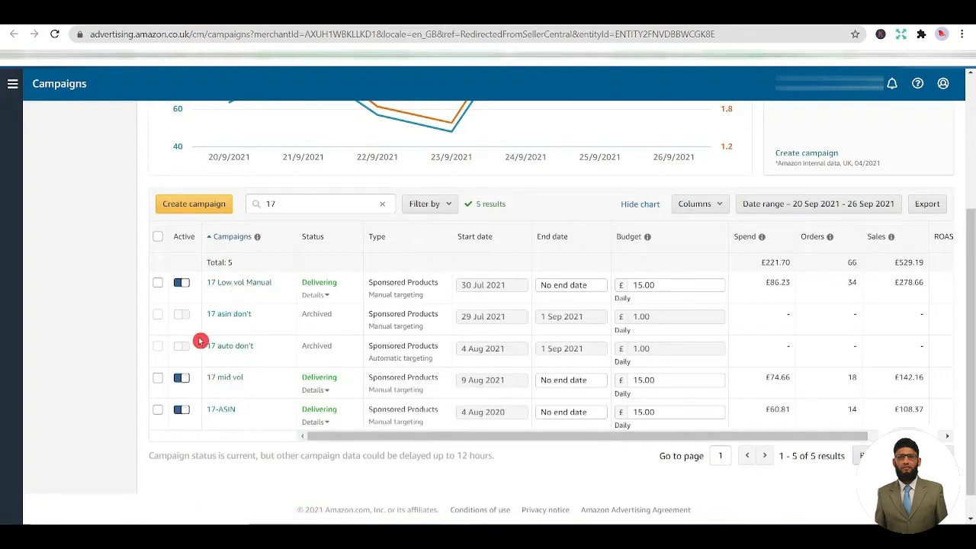
{"action": "left_click", "coordinate": [247, 273]}
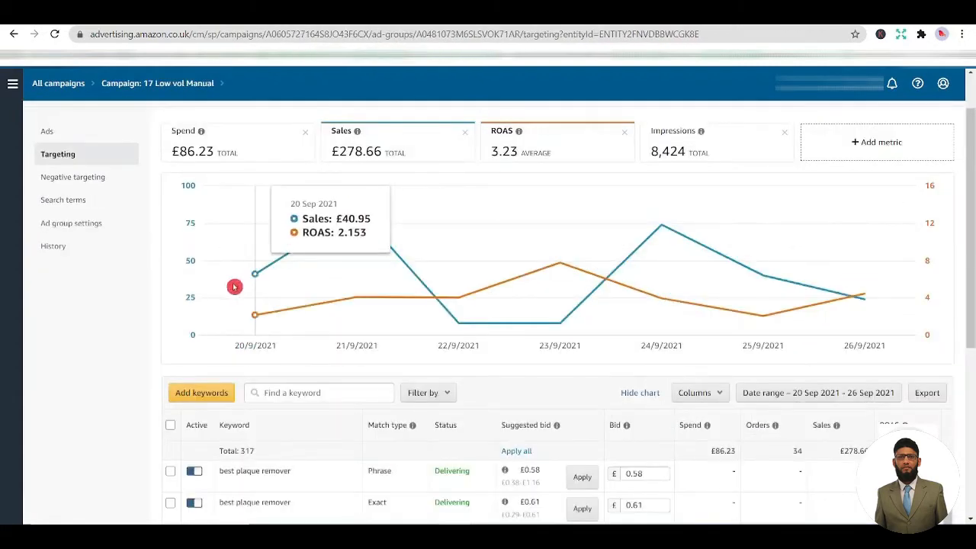
Review Ad group 1's spend, sales and ROAS metrics, and read the definition of ROAS
{"action": "scroll", "coordinate": [153, 279], "scroll_direction": "up", "scroll_amount": 1}
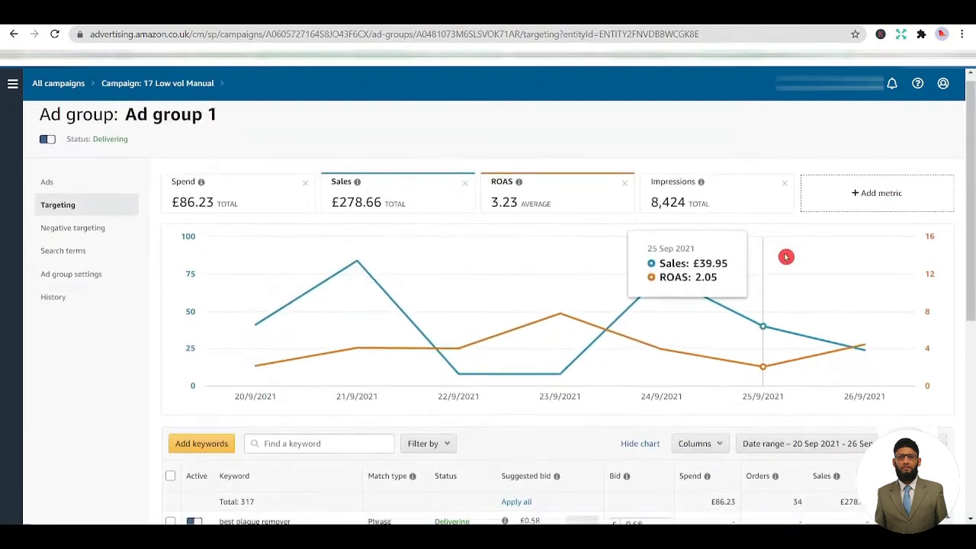
{"action": "scroll", "coordinate": [789, 305], "scroll_direction": "down", "scroll_amount": 1}
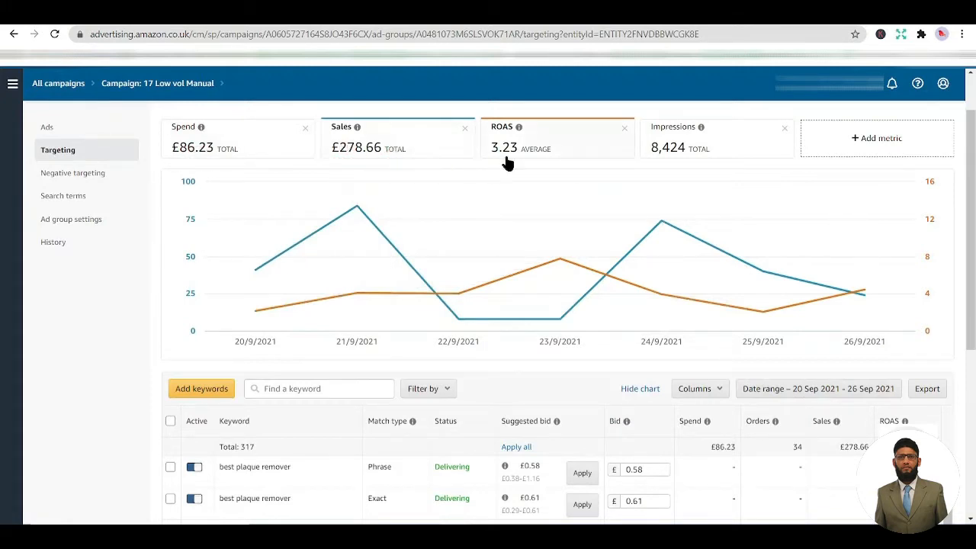
{"action": "left_click", "coordinate": [501, 131]}
{"action": "left_click", "coordinate": [498, 134]}
{"action": "mouse_move", "coordinate": [518, 131]}
{"action": "scroll", "coordinate": [519, 138], "scroll_direction": "up", "scroll_amount": 1}
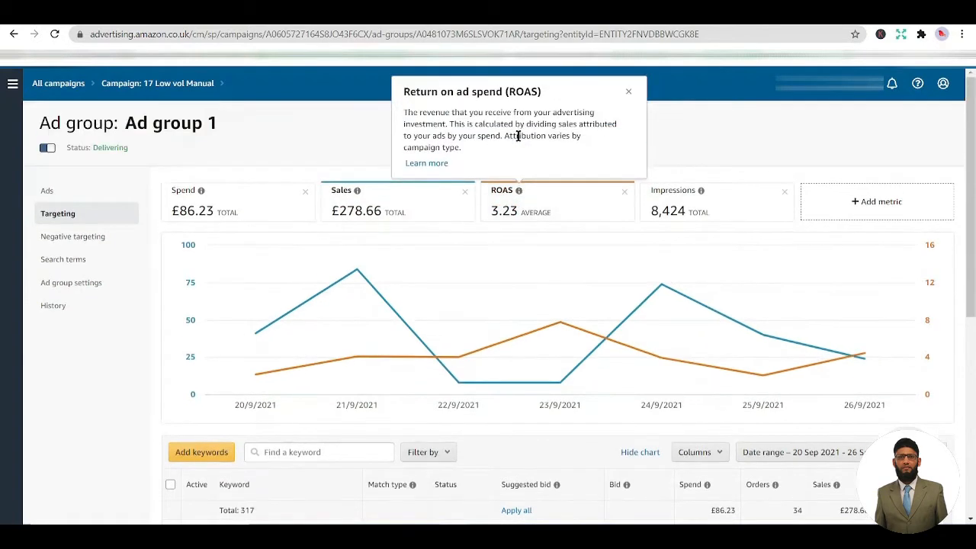
{"action": "left_click", "coordinate": [520, 145]}
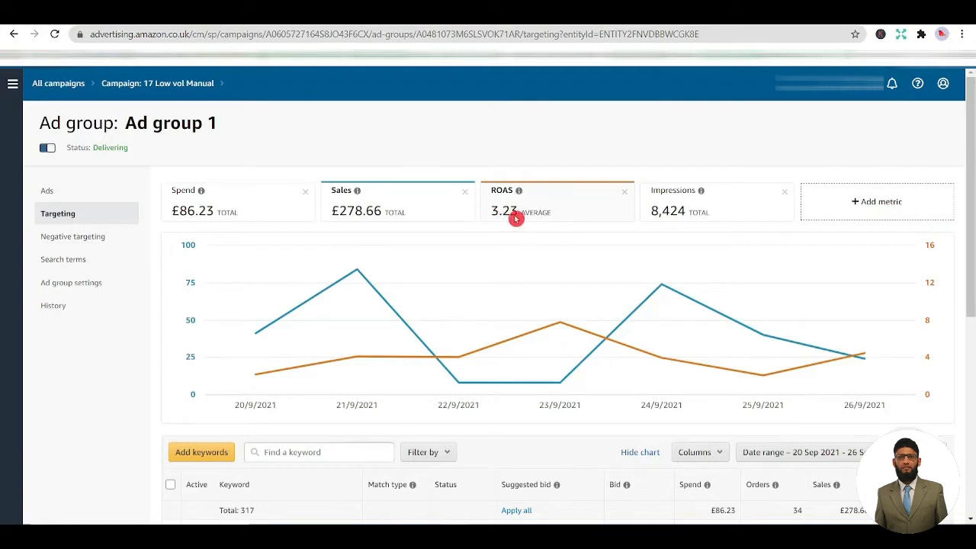
Examine Ad group 1's performance chart alongside its keyword table for 20–26 Sep 2021
{"action": "scroll", "coordinate": [565, 233], "scroll_direction": "down", "scroll_amount": 3}
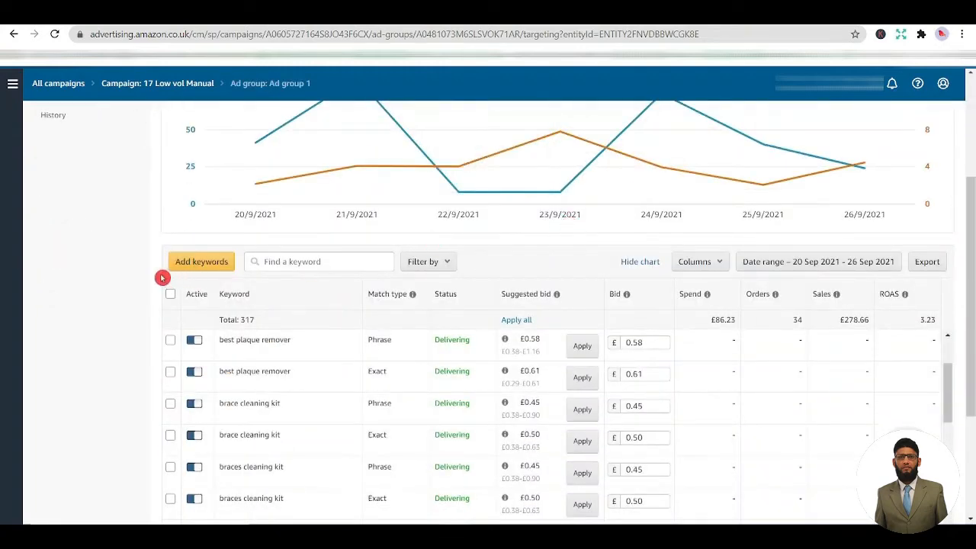
{"action": "scroll", "coordinate": [155, 277], "scroll_direction": "up", "scroll_amount": 2}
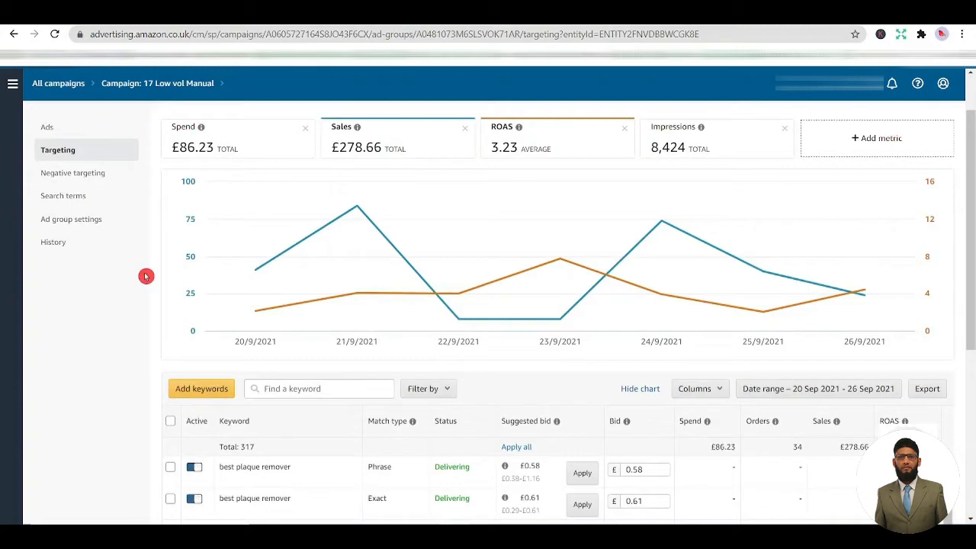
{"action": "scroll", "coordinate": [152, 297], "scroll_direction": "down", "scroll_amount": 2}
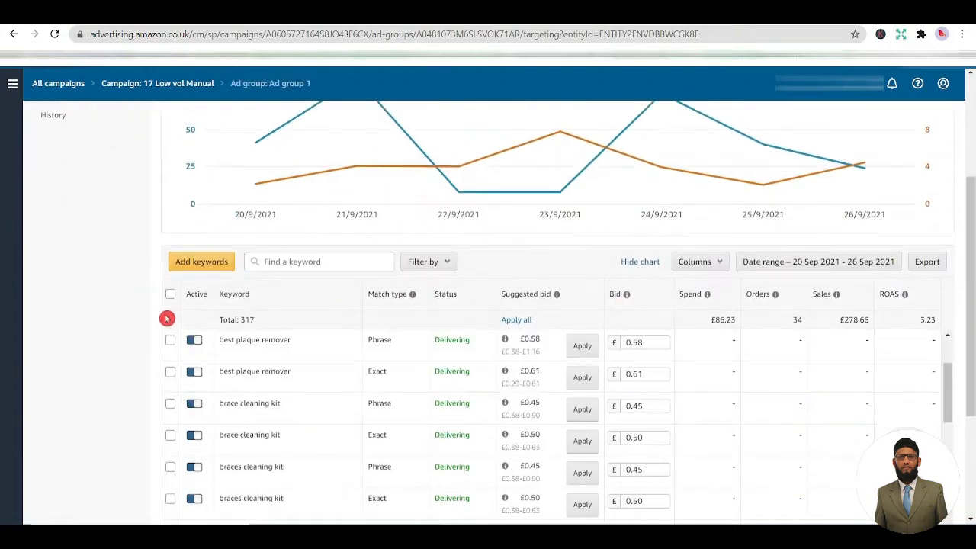
{"action": "scroll", "coordinate": [166, 318], "scroll_direction": "up", "scroll_amount": 2}
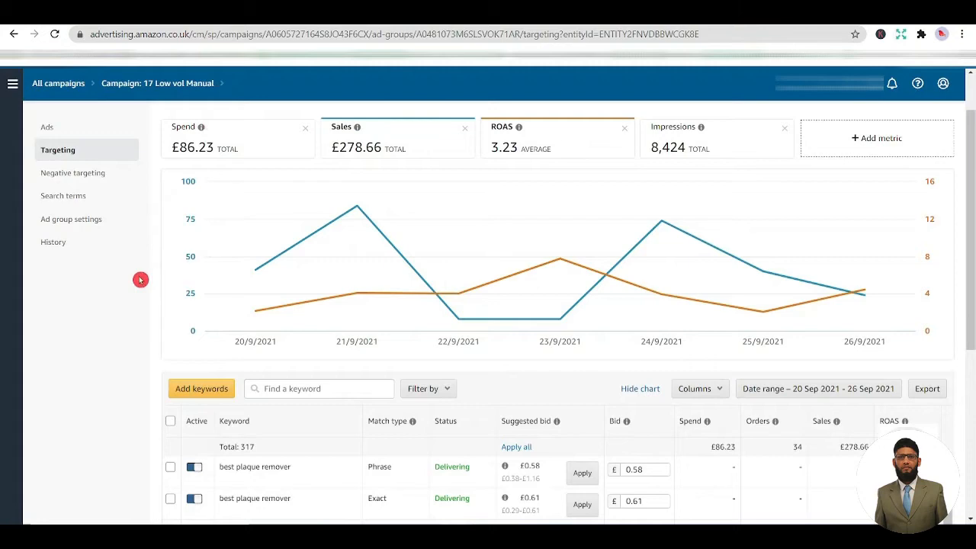
{"action": "scroll", "coordinate": [109, 276], "scroll_direction": "down", "scroll_amount": 2}
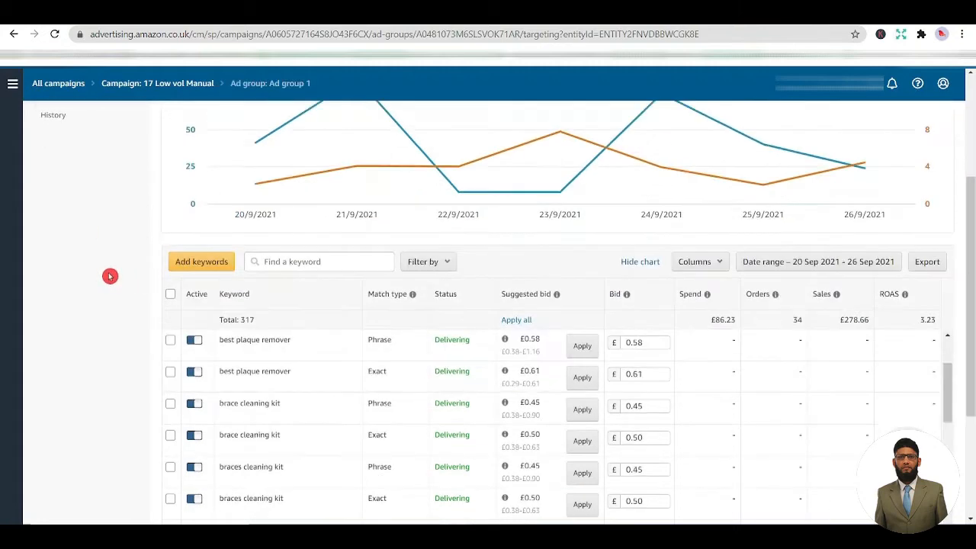
{"action": "scroll", "coordinate": [112, 273], "scroll_direction": "up", "scroll_amount": 3}
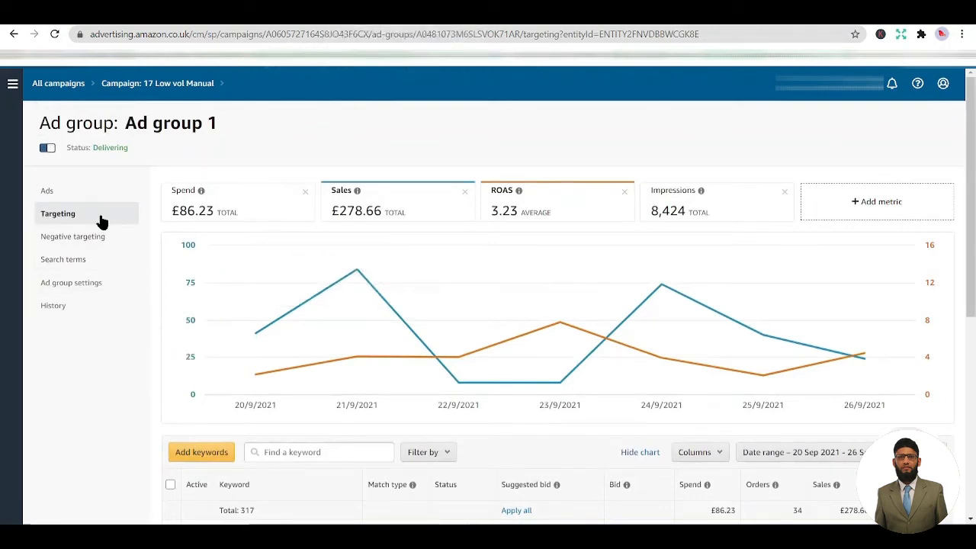
{"action": "scroll", "coordinate": [286, 328], "scroll_direction": "down", "scroll_amount": 3}
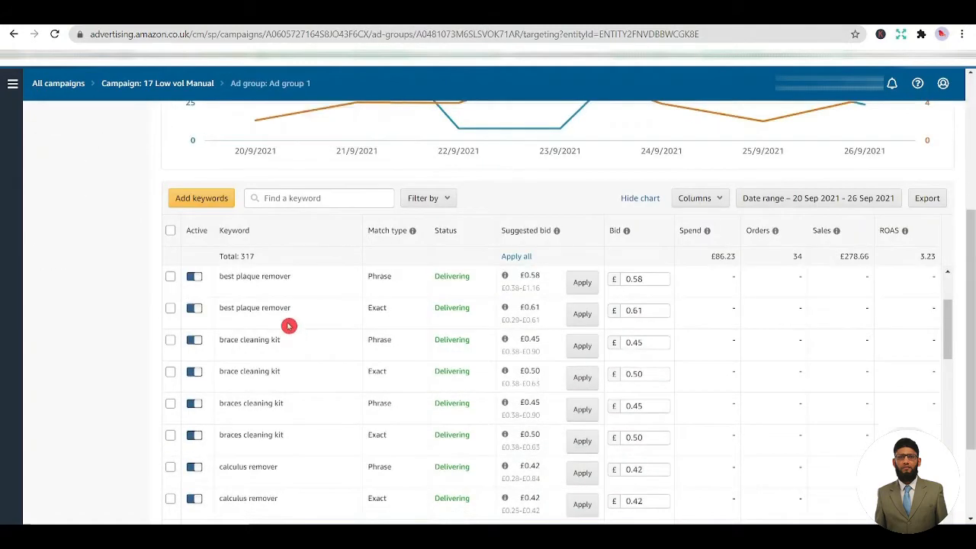
Pause the exact-match keywords best plaque remover, brace cleaning kit, braces cleaning kit, calculus remover and calculus remover for teeth
{"action": "scroll", "coordinate": [745, 343], "scroll_direction": "down", "scroll_amount": 1}
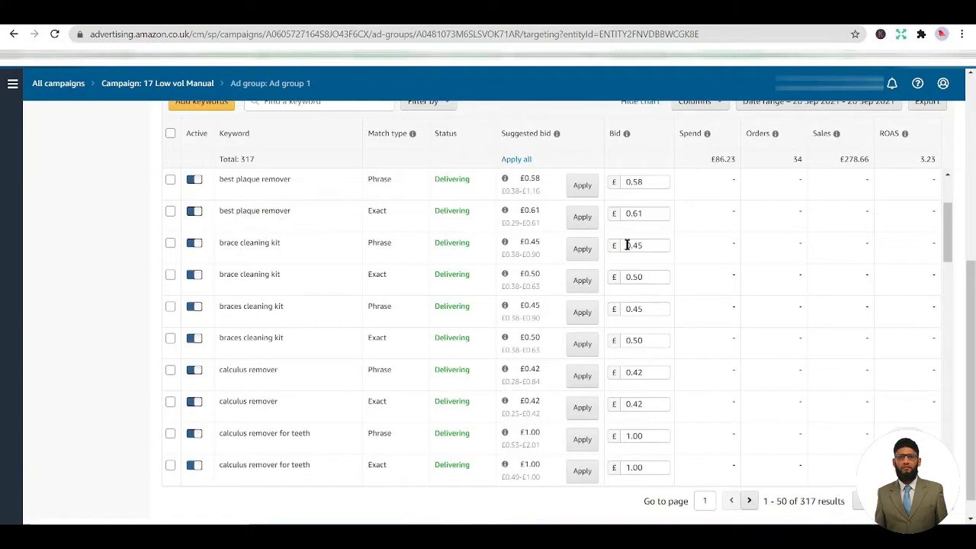
{"action": "left_click", "coordinate": [195, 218]}
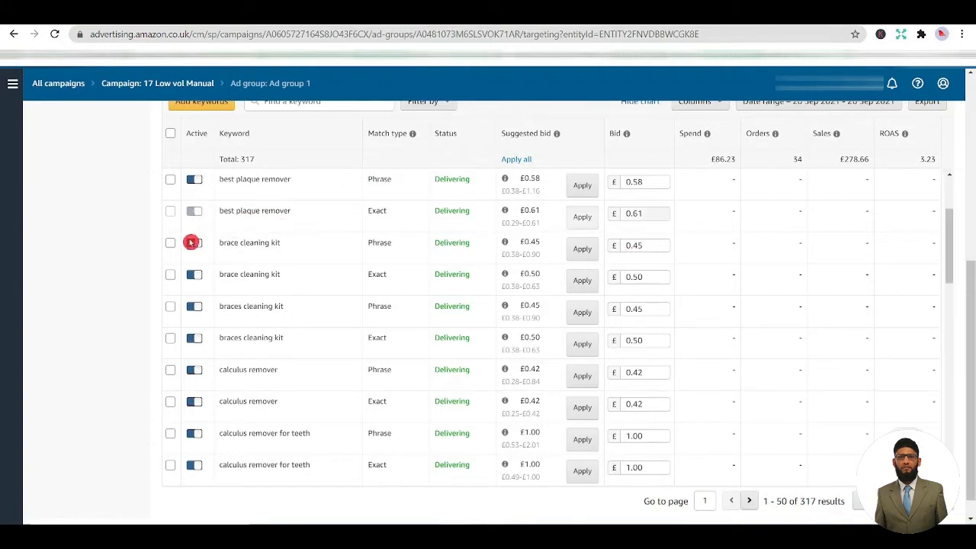
{"action": "left_click", "coordinate": [194, 275]}
{"action": "left_click", "coordinate": [200, 332]}
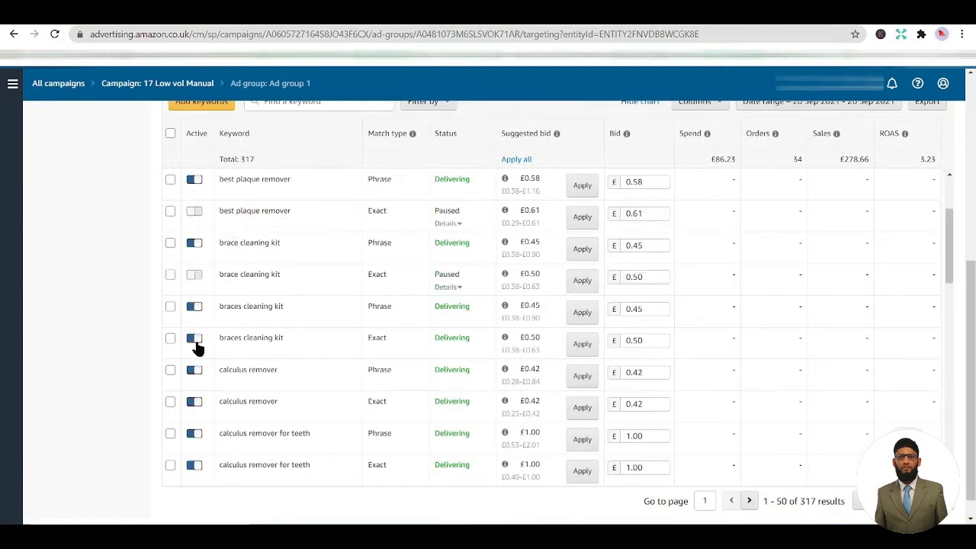
{"action": "left_click", "coordinate": [195, 404]}
{"action": "left_click", "coordinate": [193, 465]}
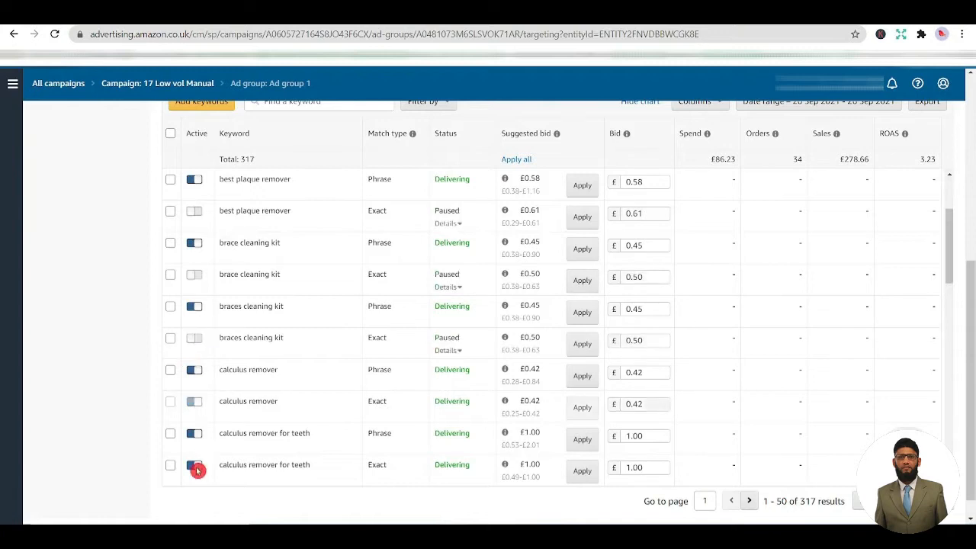
Pause the exact-match keywords deep cleaning teeth kit and dental calculus remover
{"action": "scroll", "coordinate": [229, 347], "scroll_direction": "down", "scroll_amount": 2}
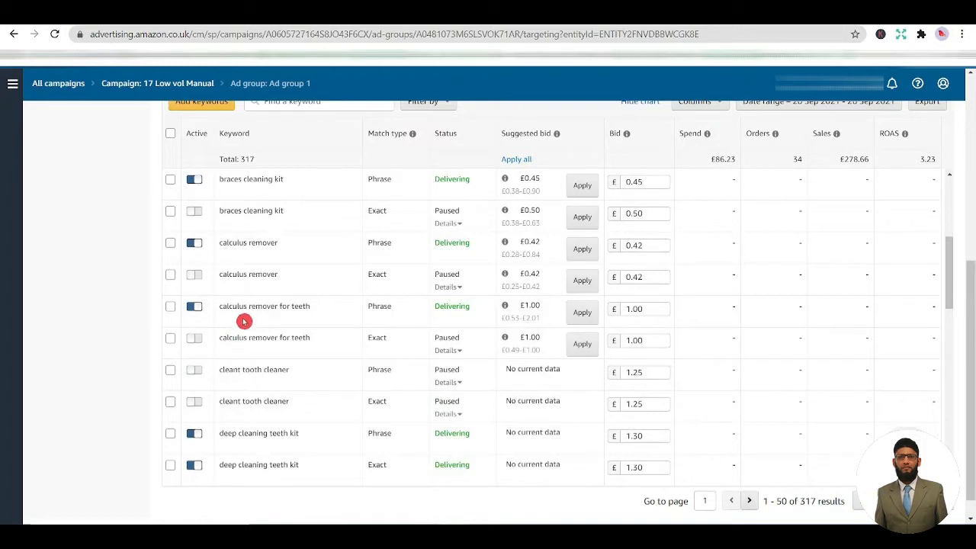
{"action": "scroll", "coordinate": [243, 309], "scroll_direction": "down", "scroll_amount": 1}
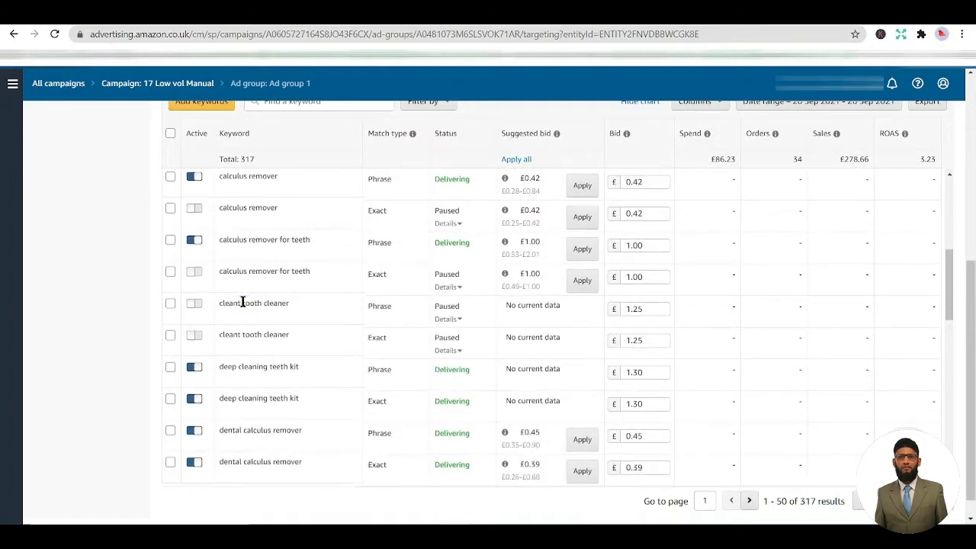
{"action": "scroll", "coordinate": [244, 305], "scroll_direction": "down", "scroll_amount": 1}
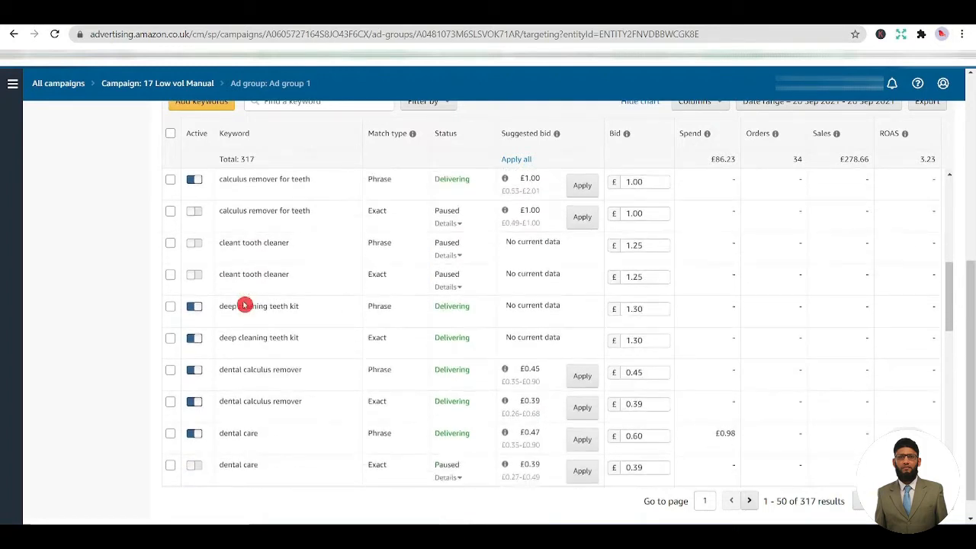
{"action": "left_click", "coordinate": [194, 339]}
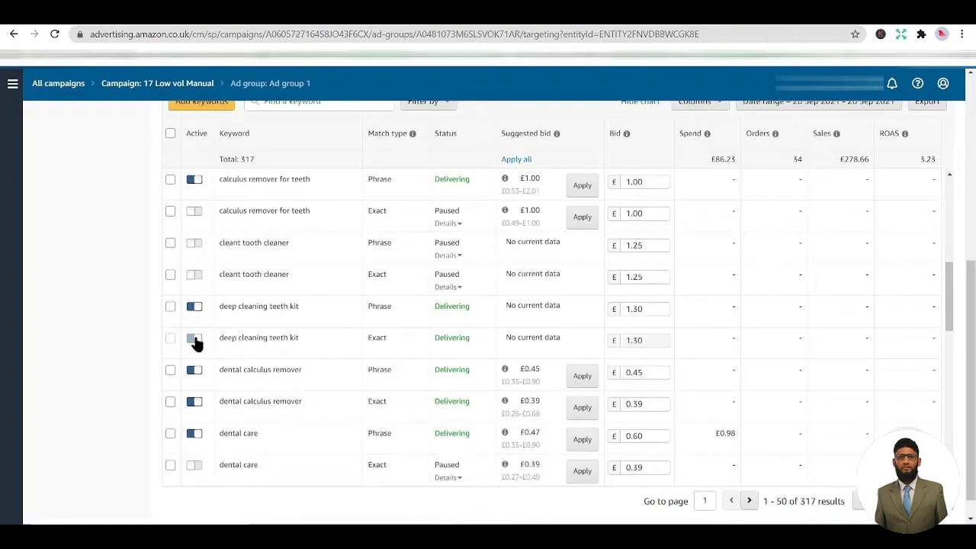
{"action": "left_click", "coordinate": [194, 402]}
Pause the exact-match keywords dental care kit, dental care kits, dental cleaner and dental cleaning kit
{"action": "scroll", "coordinate": [205, 393], "scroll_direction": "down", "scroll_amount": 2}
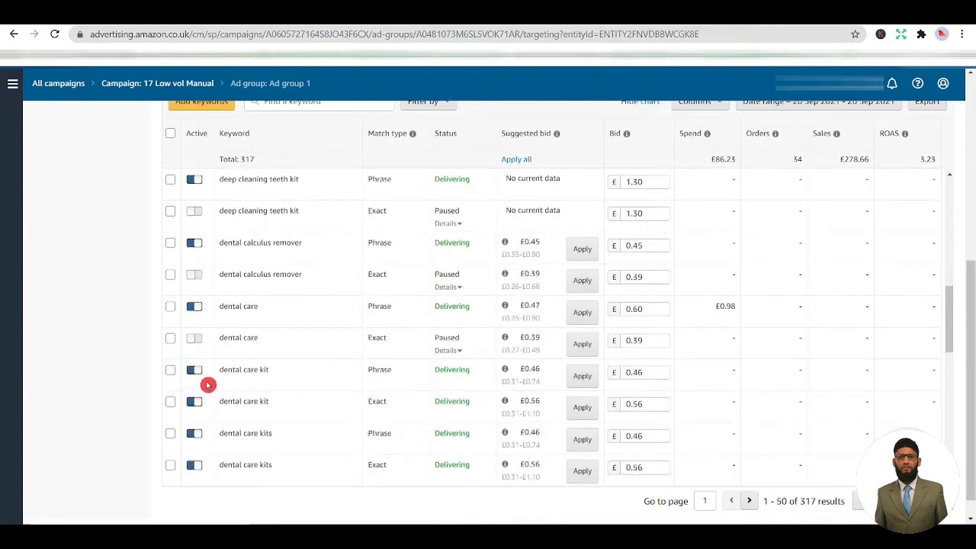
{"action": "left_click", "coordinate": [195, 403]}
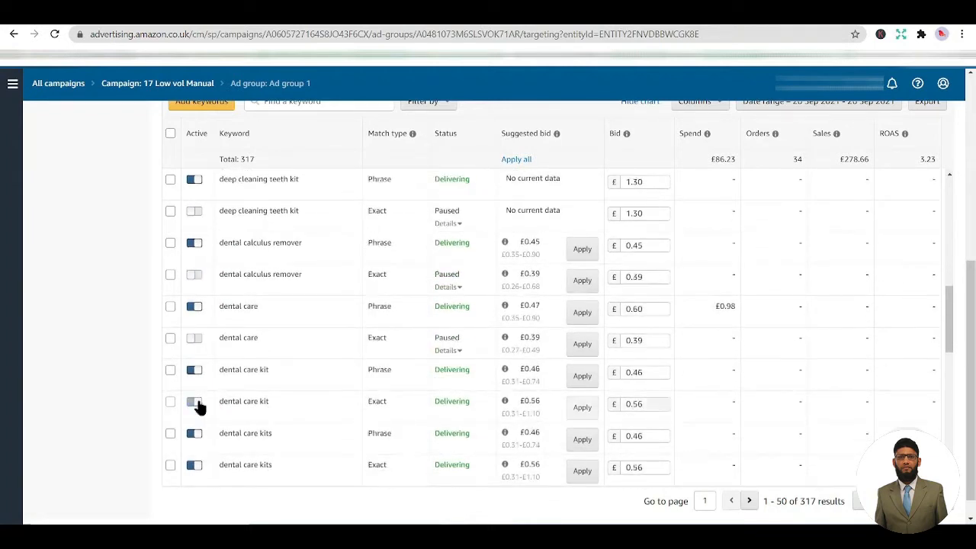
{"action": "scroll", "coordinate": [200, 404], "scroll_direction": "down", "scroll_amount": 2}
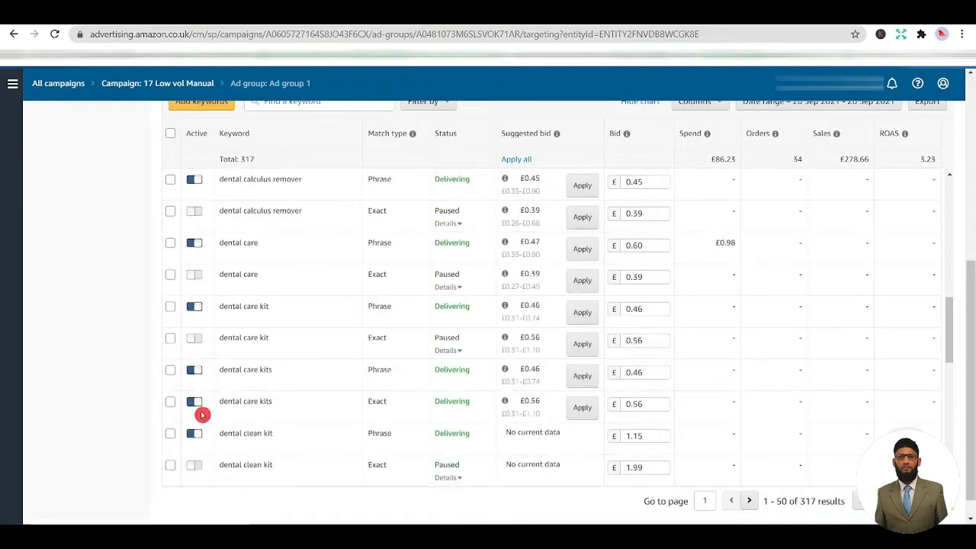
{"action": "left_click", "coordinate": [195, 402]}
{"action": "scroll", "coordinate": [206, 381], "scroll_direction": "down", "scroll_amount": 2}
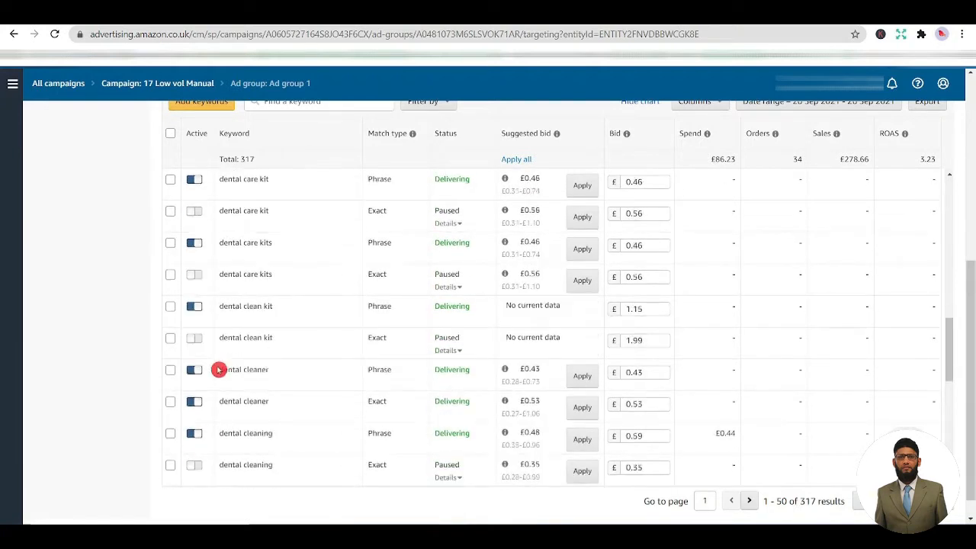
{"action": "left_click", "coordinate": [194, 402]}
{"action": "scroll", "coordinate": [214, 380], "scroll_direction": "down", "scroll_amount": 2}
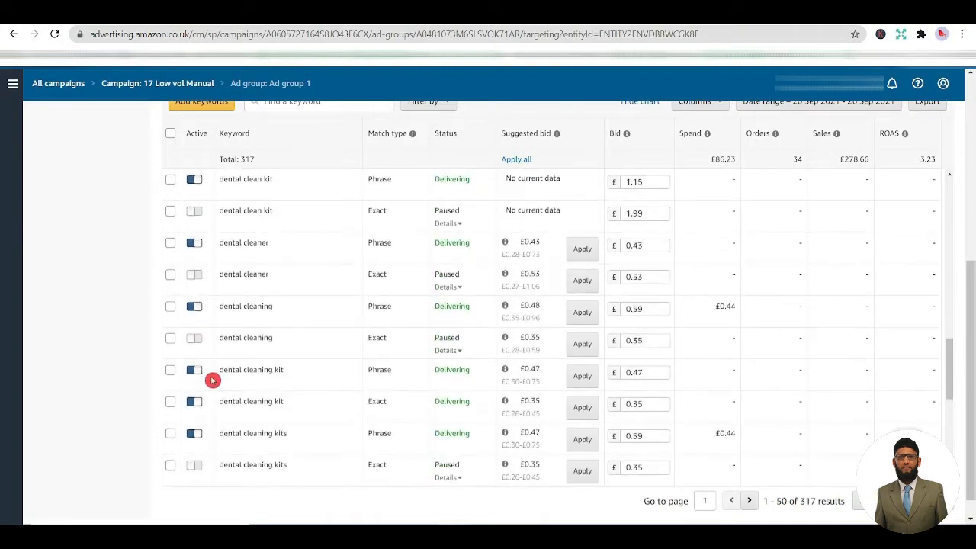
{"action": "left_click", "coordinate": [197, 403]}
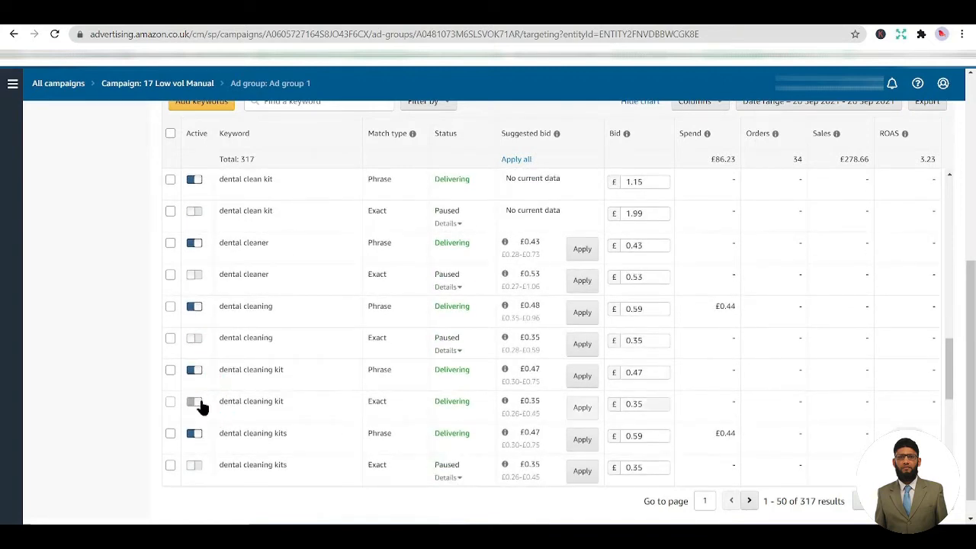
Pause the exact-match keywords dental cleaning tool, dental cleaning tools, dental descaler and dental filling
{"action": "scroll", "coordinate": [249, 348], "scroll_direction": "down", "scroll_amount": 2}
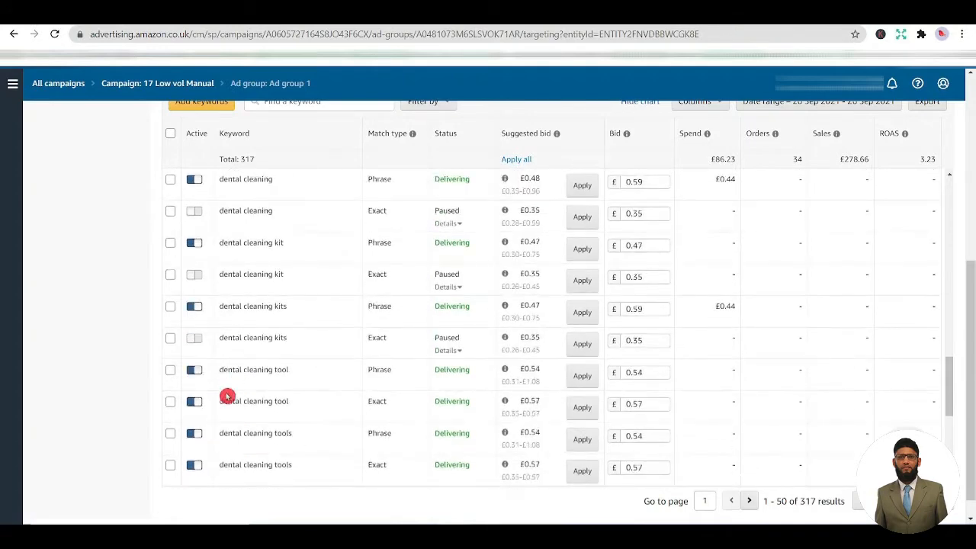
{"action": "left_click", "coordinate": [197, 405]}
{"action": "left_click", "coordinate": [199, 465]}
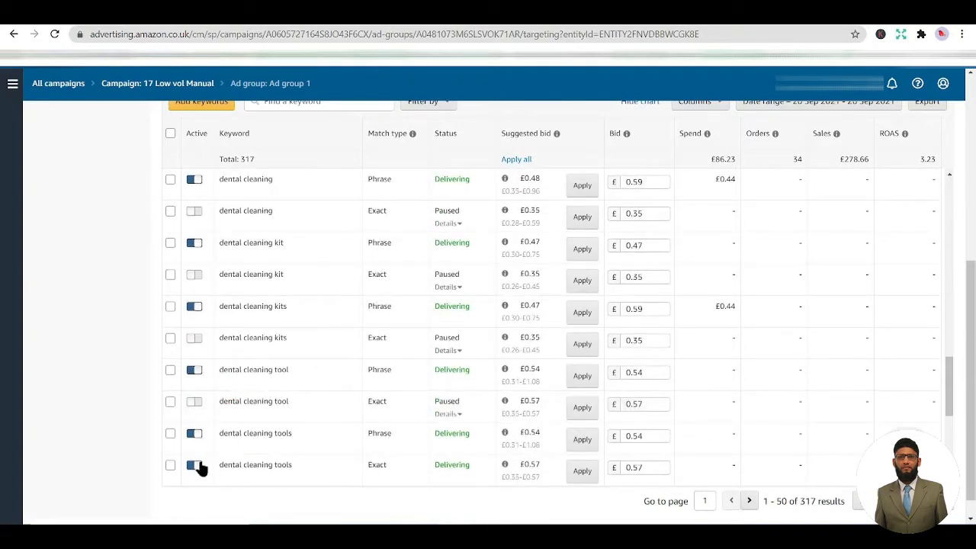
{"action": "left_click", "coordinate": [243, 350]}
{"action": "scroll", "coordinate": [244, 351], "scroll_direction": "down", "scroll_amount": 1}
{"action": "scroll", "coordinate": [236, 357], "scroll_direction": "down", "scroll_amount": 1}
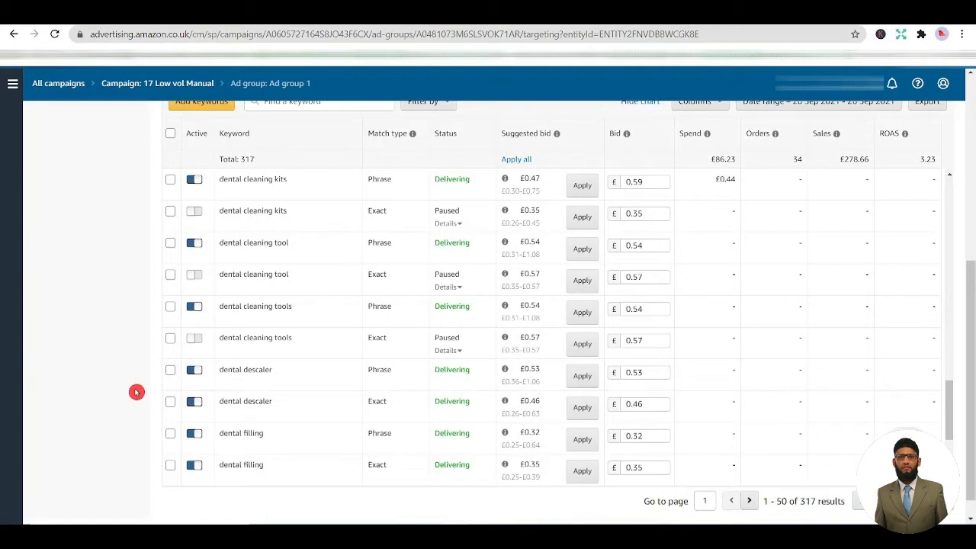
{"action": "left_click", "coordinate": [195, 409]}
{"action": "scroll", "coordinate": [152, 420], "scroll_direction": "down", "scroll_amount": 1}
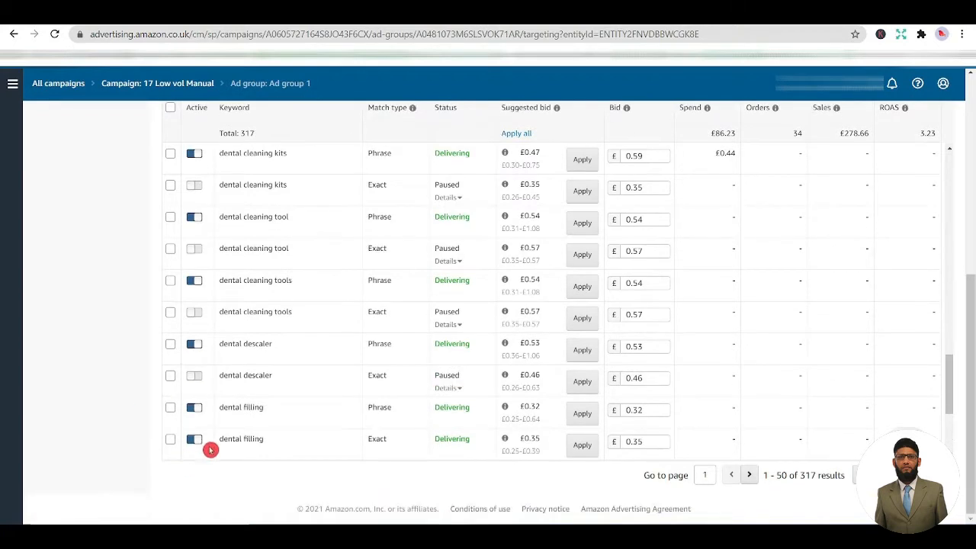
{"action": "left_click", "coordinate": [200, 441]}
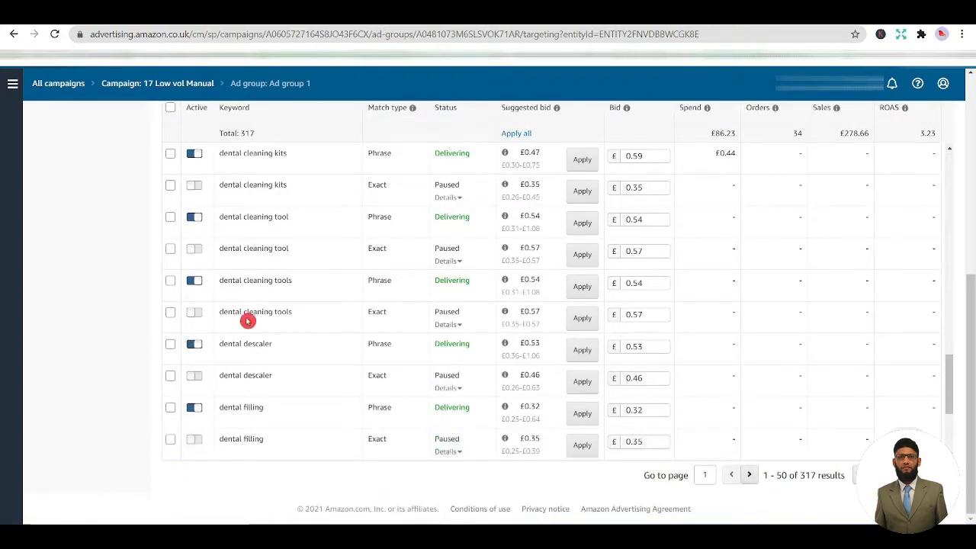
Pause the exact-match keywords dental hygeine kit and dental hygiene
{"action": "scroll", "coordinate": [246, 320], "scroll_direction": "down", "scroll_amount": 2}
{"action": "scroll", "coordinate": [244, 329], "scroll_direction": "down", "scroll_amount": 4}
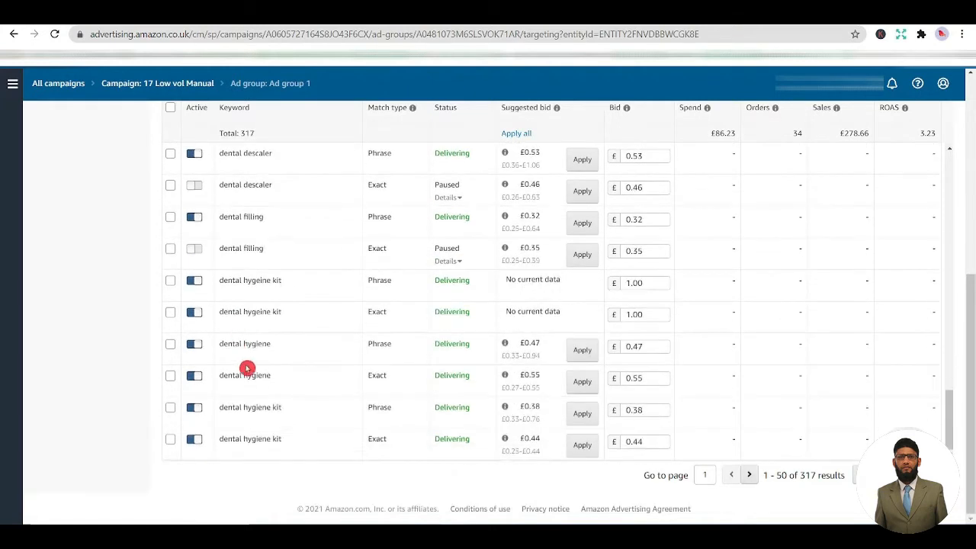
{"action": "left_click", "coordinate": [195, 313]}
{"action": "left_click", "coordinate": [194, 375]}
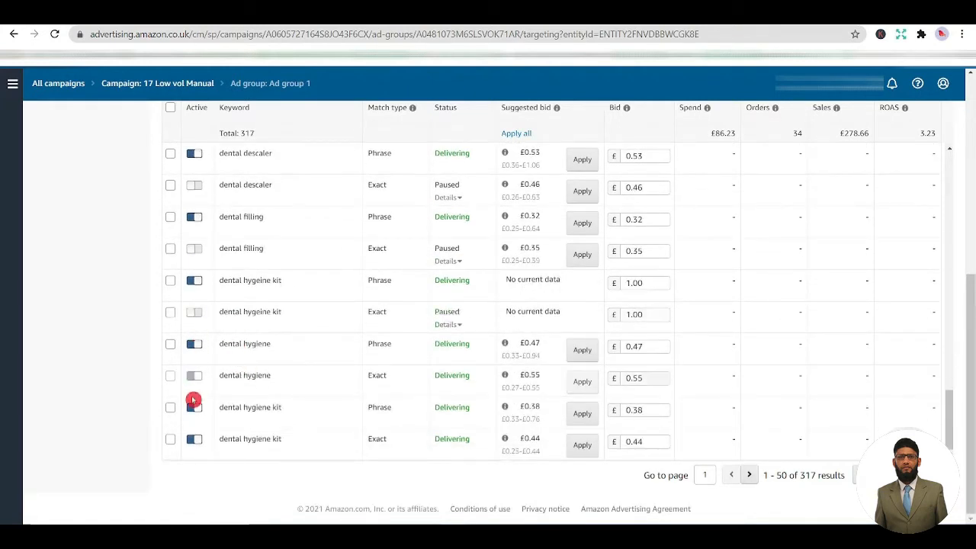
Pause the exact-match keyword dental hygiene kit
{"action": "left_click", "coordinate": [196, 447]}
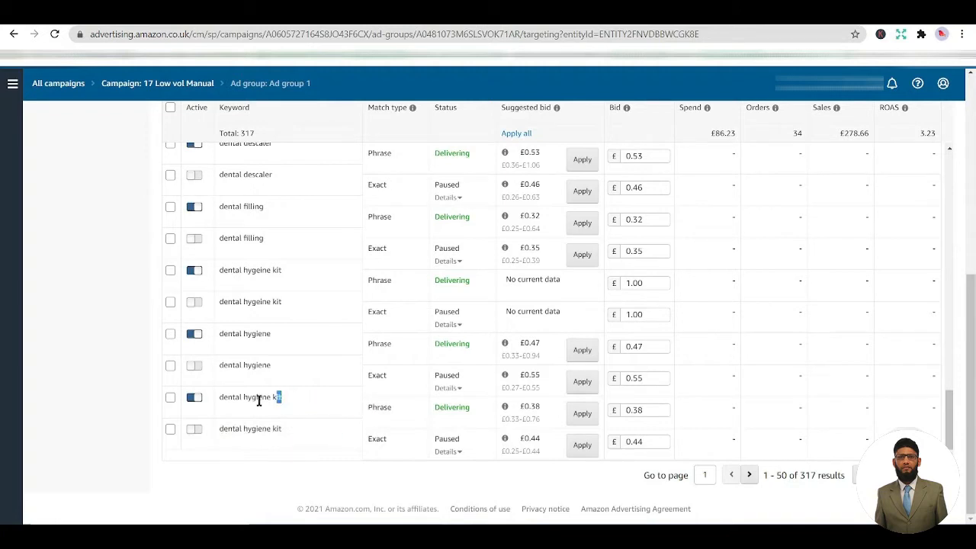
{"action": "left_click_drag", "start_coordinate": [281, 397], "coordinate": [220, 398]}
{"action": "left_click", "coordinate": [119, 399]}
{"action": "left_click_drag", "start_coordinate": [292, 396], "coordinate": [219, 397]}
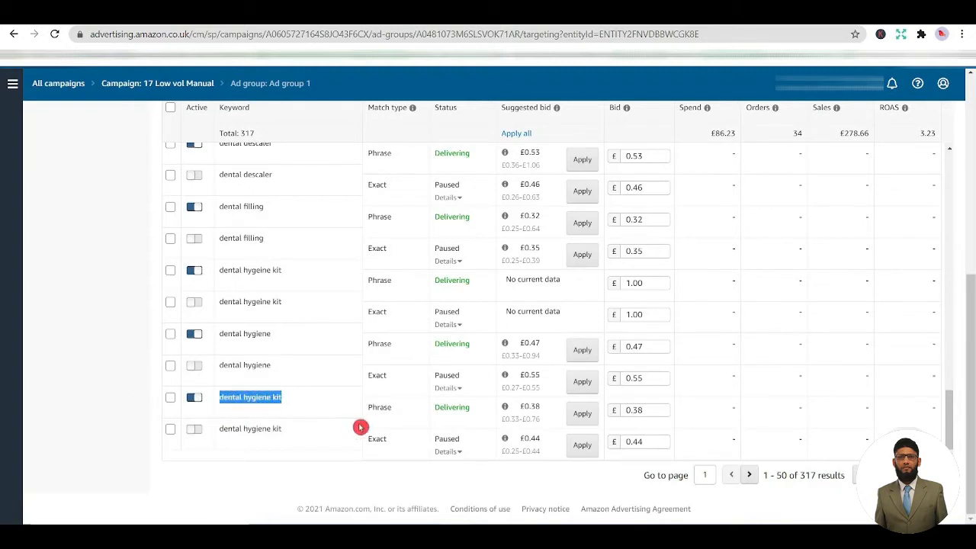
{"action": "left_click", "coordinate": [107, 418]}
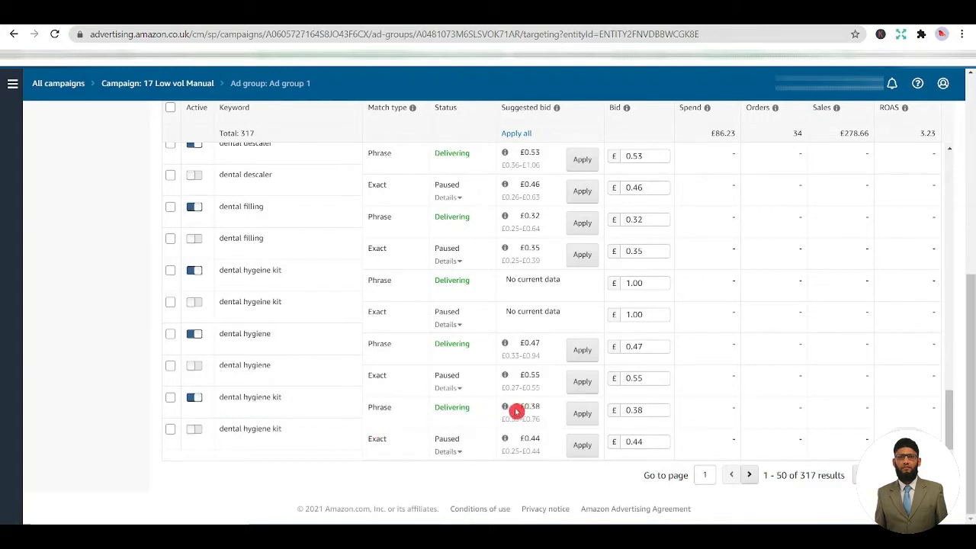
Check the suggested bid range for the phrase-match keyword dental hygiene kit and set its bid to £0.49
{"action": "left_click_drag", "start_coordinate": [519, 405], "coordinate": [543, 416]}
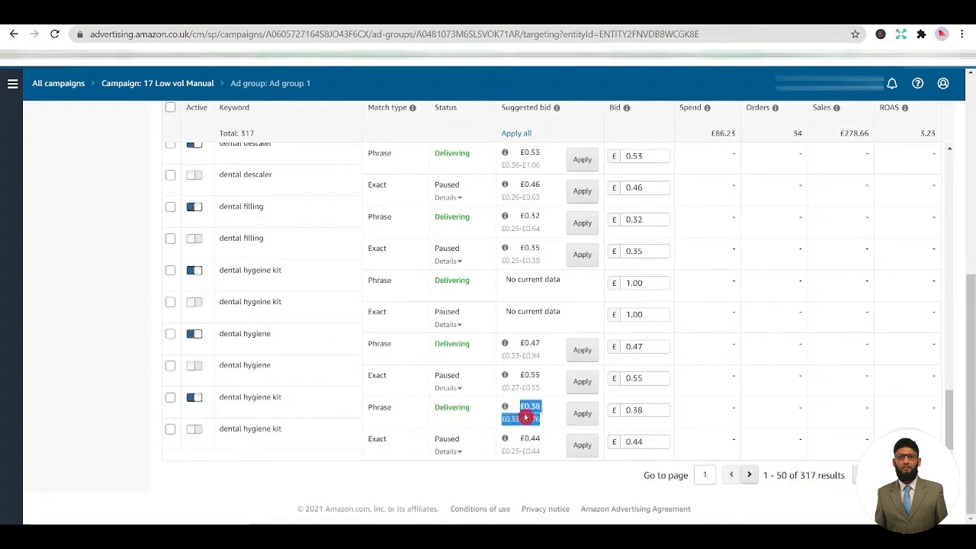
{"action": "left_click", "coordinate": [521, 482]}
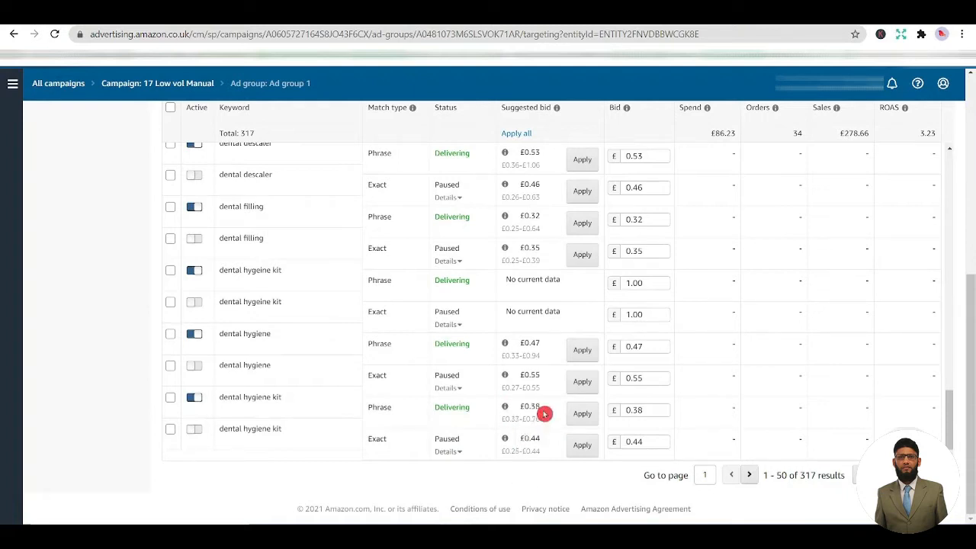
{"action": "mouse_move", "coordinate": [507, 411]}
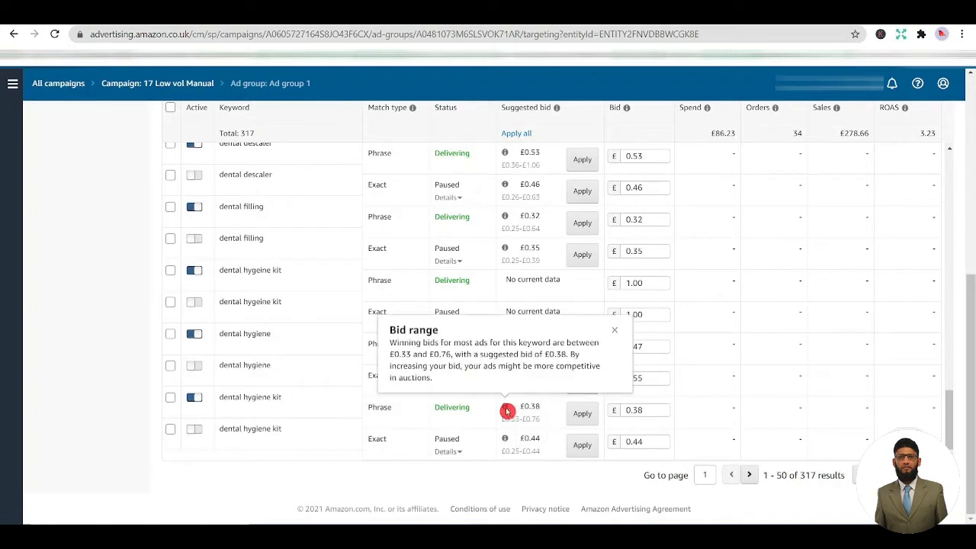
{"action": "left_click", "coordinate": [654, 413]}
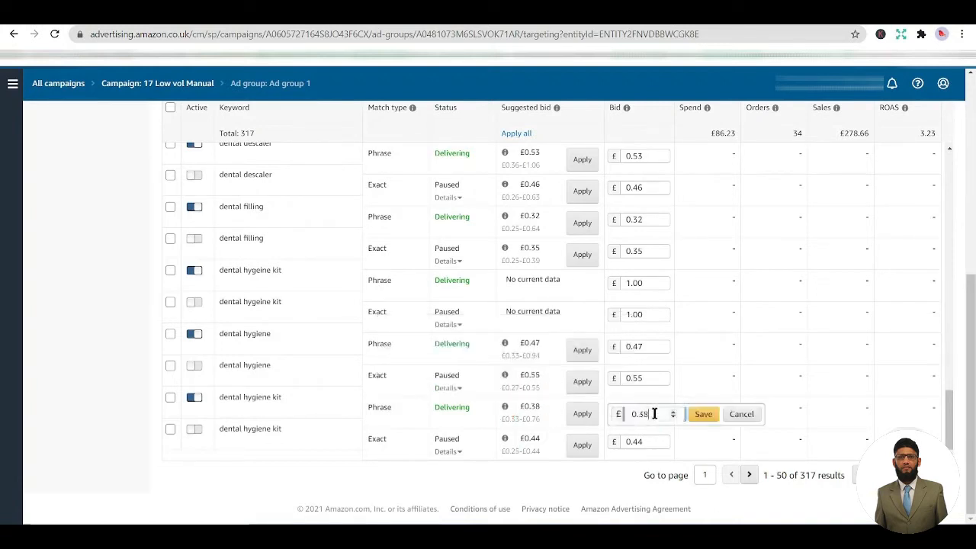
{"action": "key", "text": "BackSpace"}
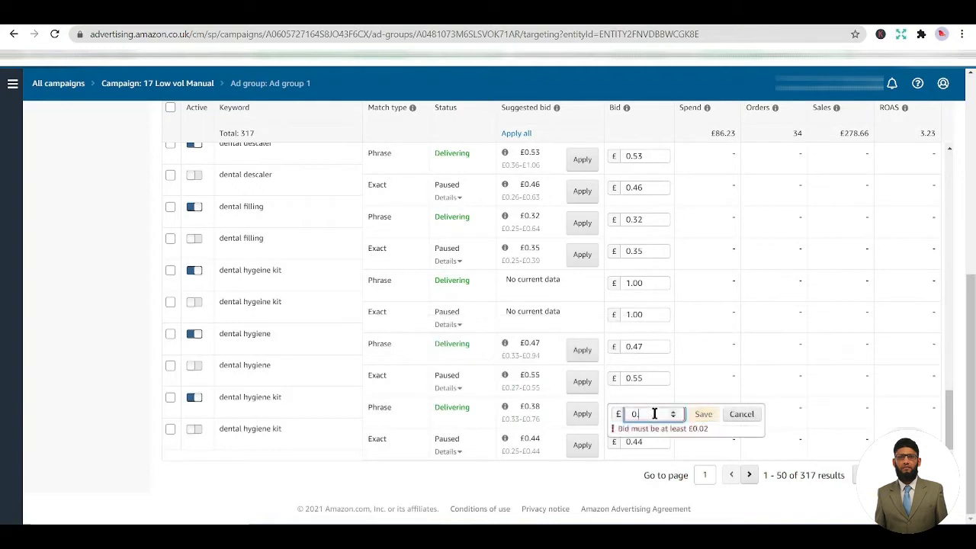
{"action": "type", "text": "49"}
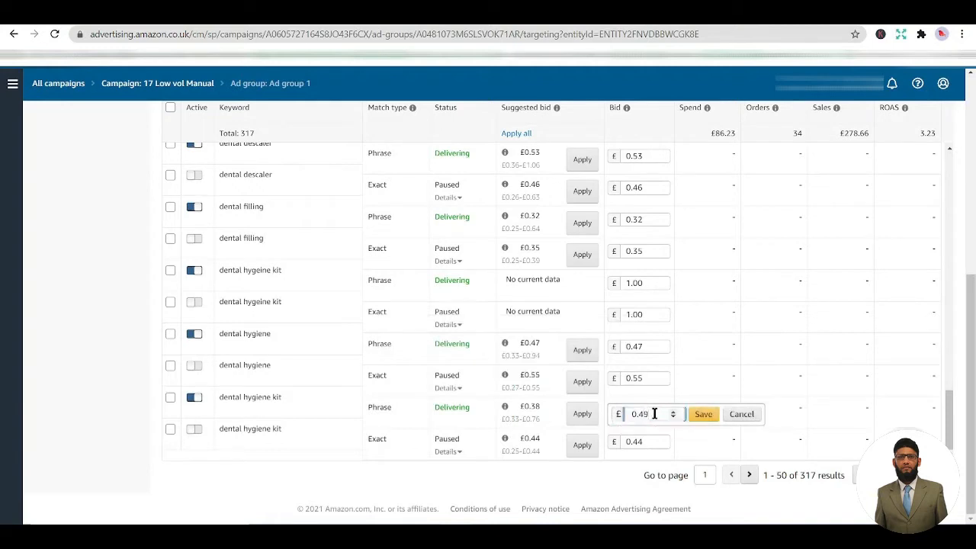
{"action": "left_click", "coordinate": [700, 416]}
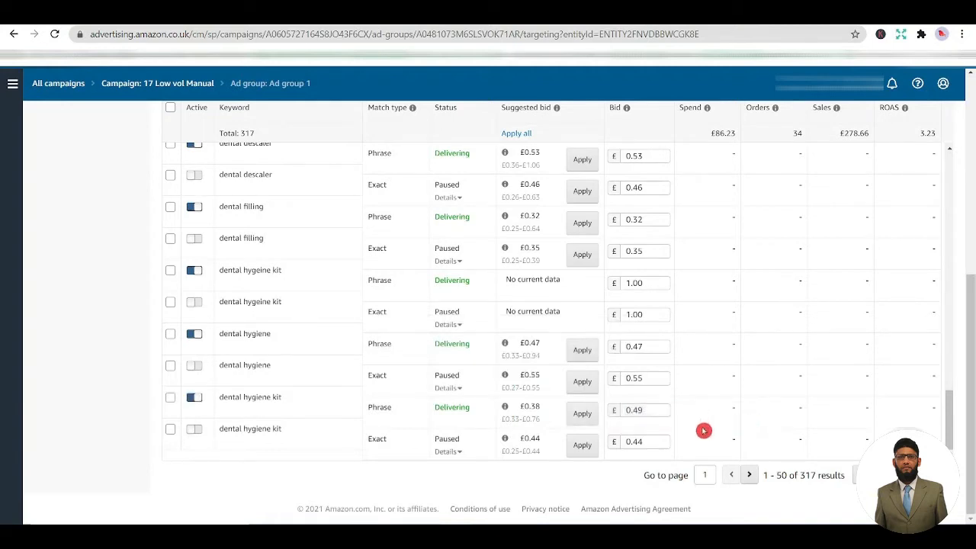
{"action": "double_click", "coordinate": [537, 407]}
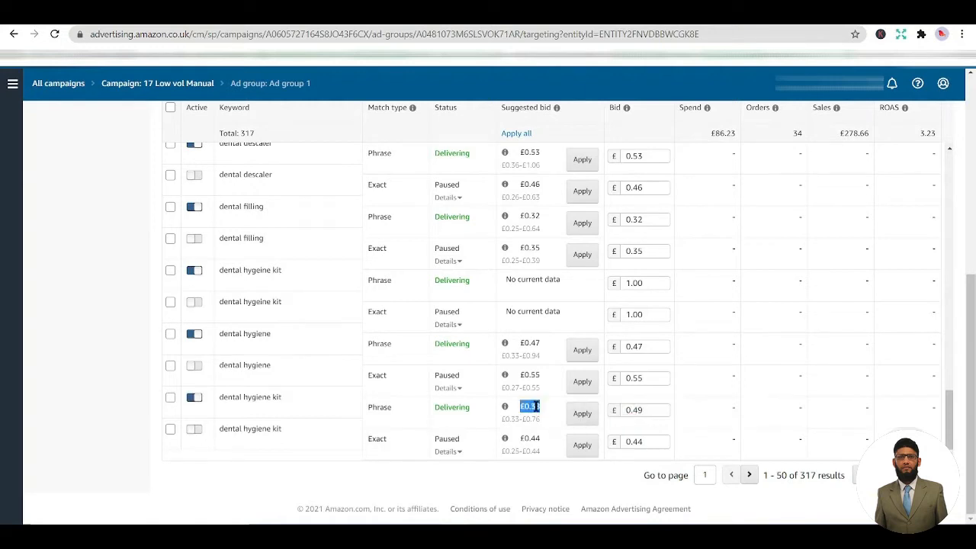
{"action": "left_click", "coordinate": [547, 412]}
Set the bid of the phrase-match keyword dental hygiene to £0.59
{"action": "mouse_move", "coordinate": [641, 416]}
{"action": "left_mouse_down"}
{"action": "mouse_move", "coordinate": [312, 388]}
{"action": "mouse_move", "coordinate": [276, 351]}
{"action": "mouse_move", "coordinate": [496, 359]}
{"action": "mouse_move", "coordinate": [601, 349]}
{"action": "left_mouse_up"}
{"action": "left_click", "coordinate": [653, 350]}
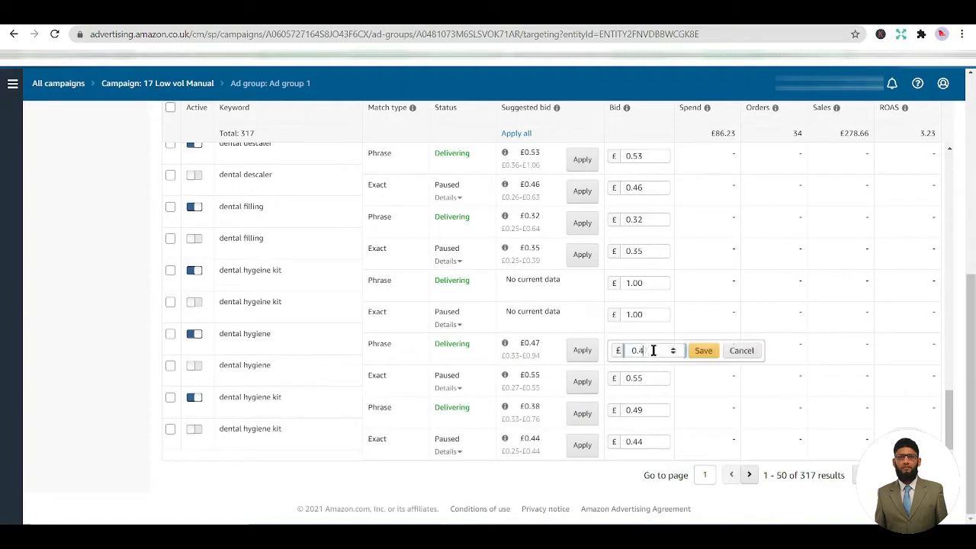
{"action": "key", "text": "BackSpace"}
{"action": "type", "text": "59"}
{"action": "left_click", "coordinate": [702, 350]}
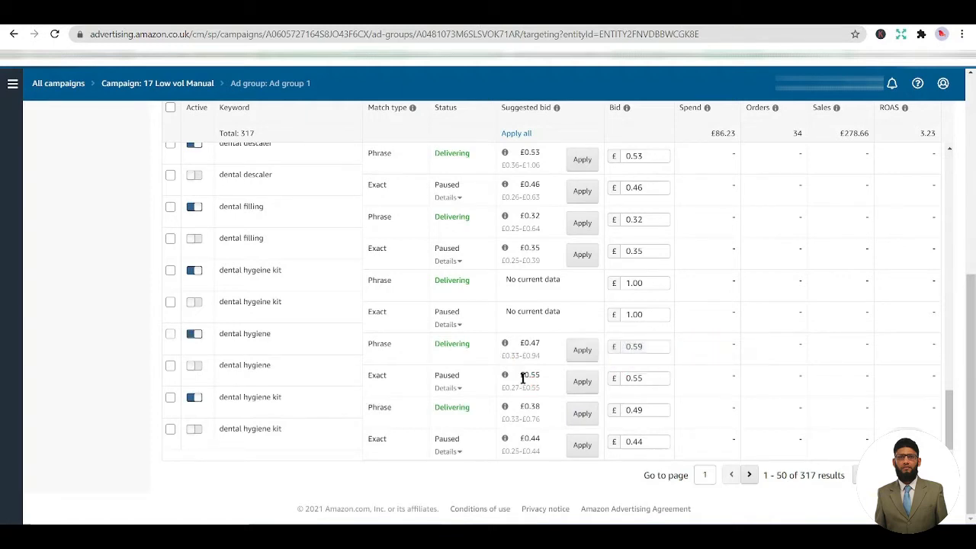
Set the bid of the phrase-match keyword dental filling to £0.42
{"action": "scroll", "coordinate": [363, 305], "scroll_direction": "up", "scroll_amount": 2}
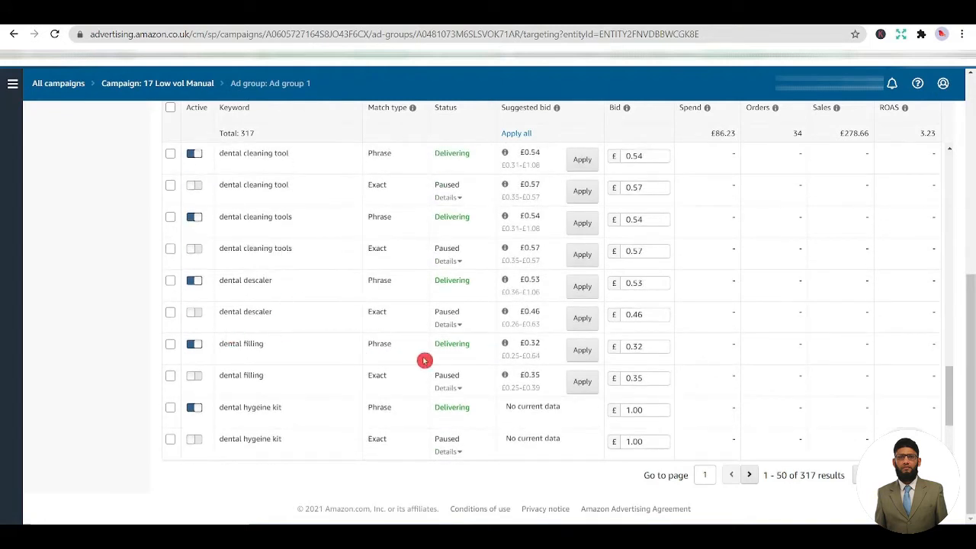
{"action": "left_click", "coordinate": [662, 347]}
{"action": "key", "text": "BackSpace"}
{"action": "key", "text": "BackSpace"}
{"action": "key", "text": "BackSpace"}
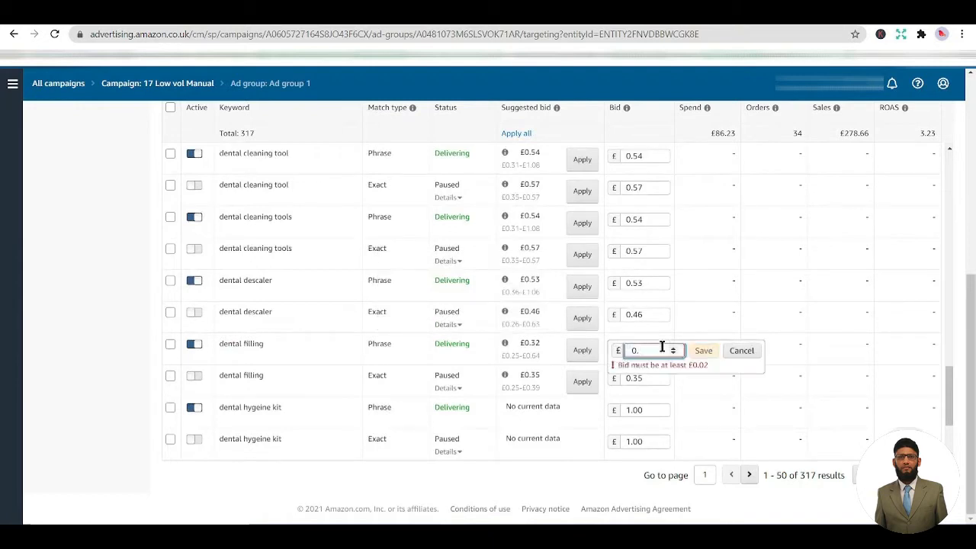
{"action": "type", "text": ".42"}
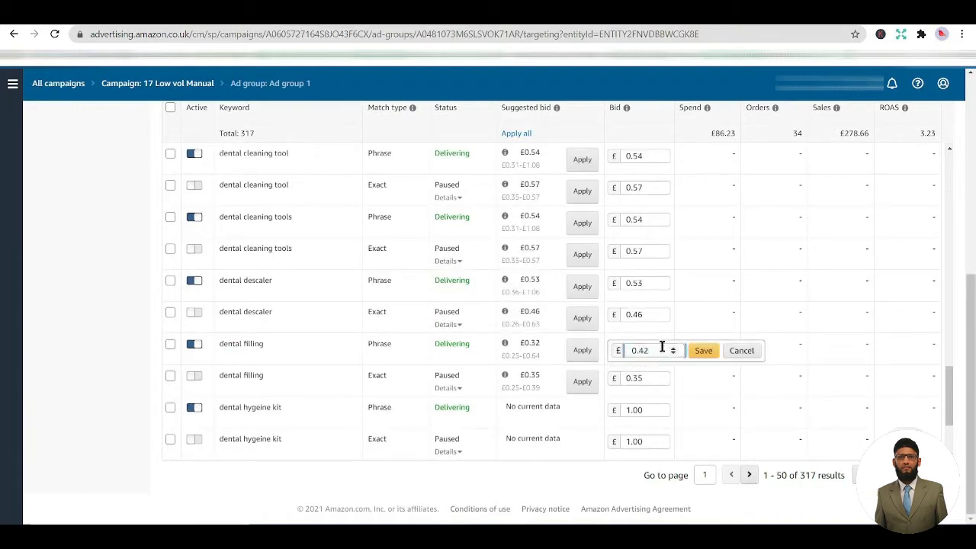
{"action": "left_click", "coordinate": [702, 356]}
Compare the suggested bids with the current bids of the remaining phrase-match keywords, including dental cleaning kits and dental cleaning
{"action": "scroll", "coordinate": [537, 392], "scroll_direction": "up", "scroll_amount": 1}
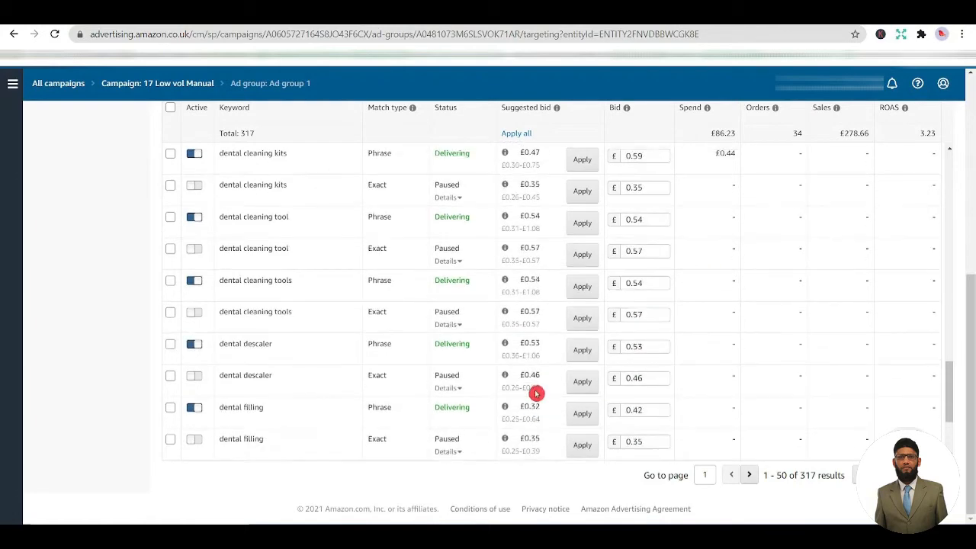
{"action": "scroll", "coordinate": [536, 393], "scroll_direction": "up", "scroll_amount": 3}
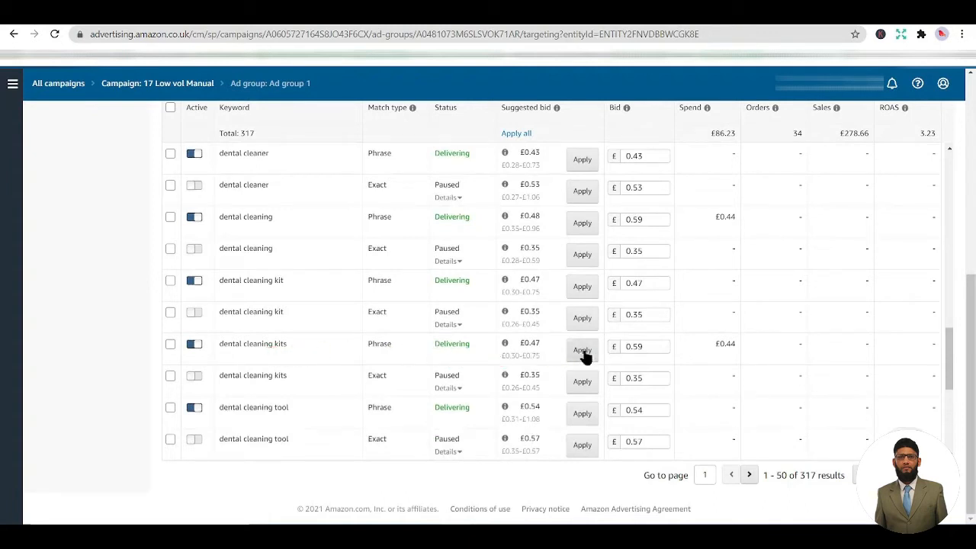
{"action": "left_click_drag", "start_coordinate": [542, 343], "coordinate": [526, 343]}
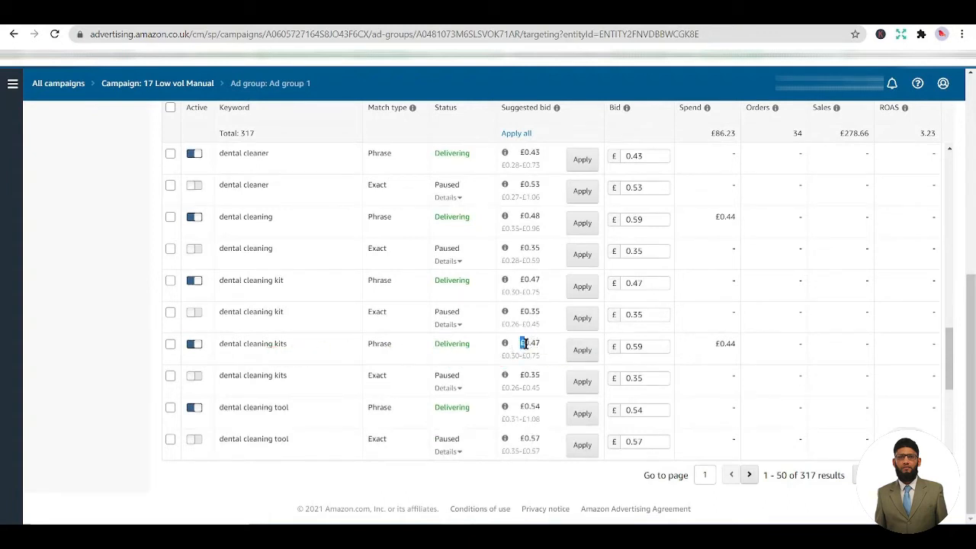
{"action": "left_click", "coordinate": [645, 361]}
{"action": "scroll", "coordinate": [639, 367], "scroll_direction": "up", "scroll_amount": 1}
{"action": "left_click", "coordinate": [552, 383]}
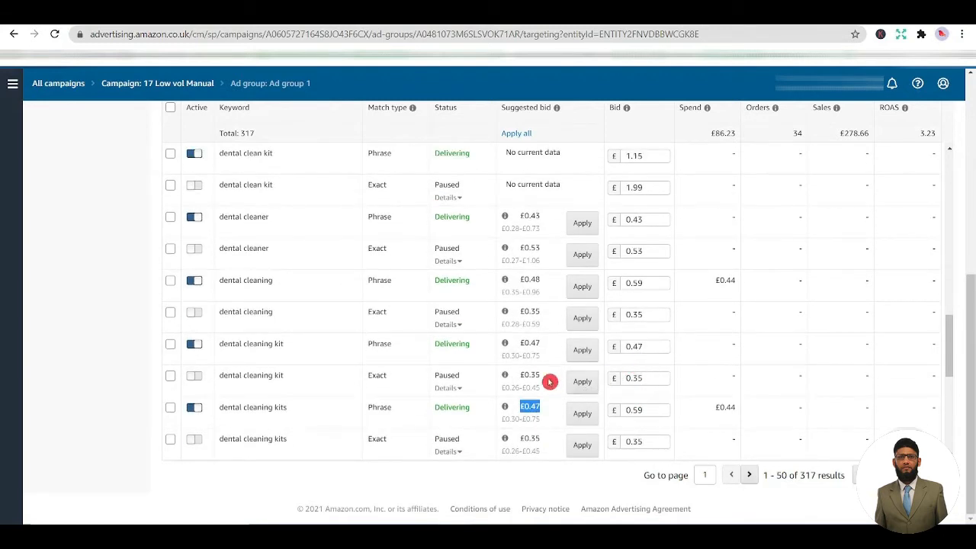
{"action": "scroll", "coordinate": [553, 383], "scroll_direction": "up", "scroll_amount": 1}
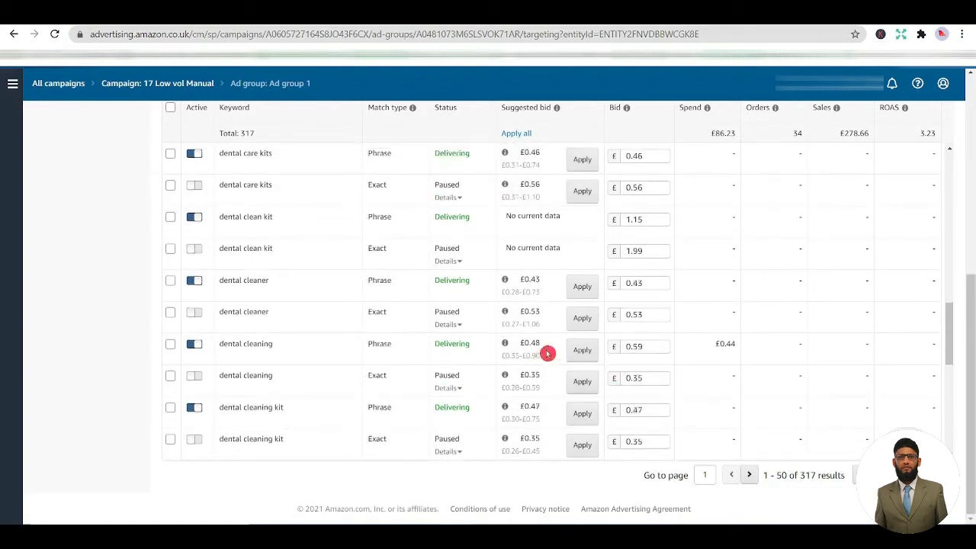
{"action": "scroll", "coordinate": [562, 357], "scroll_direction": "up", "scroll_amount": 4}
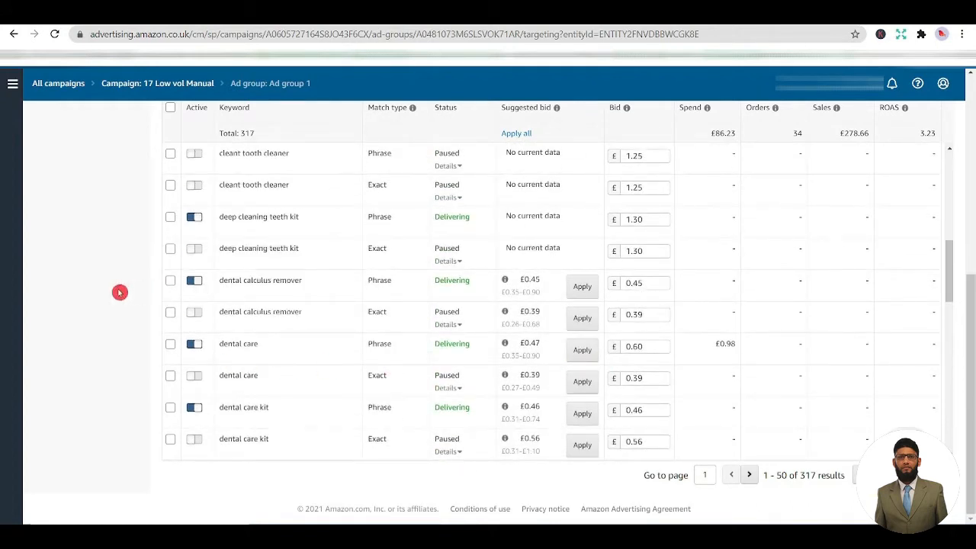
{"action": "scroll", "coordinate": [175, 308], "scroll_direction": "up", "scroll_amount": 3}
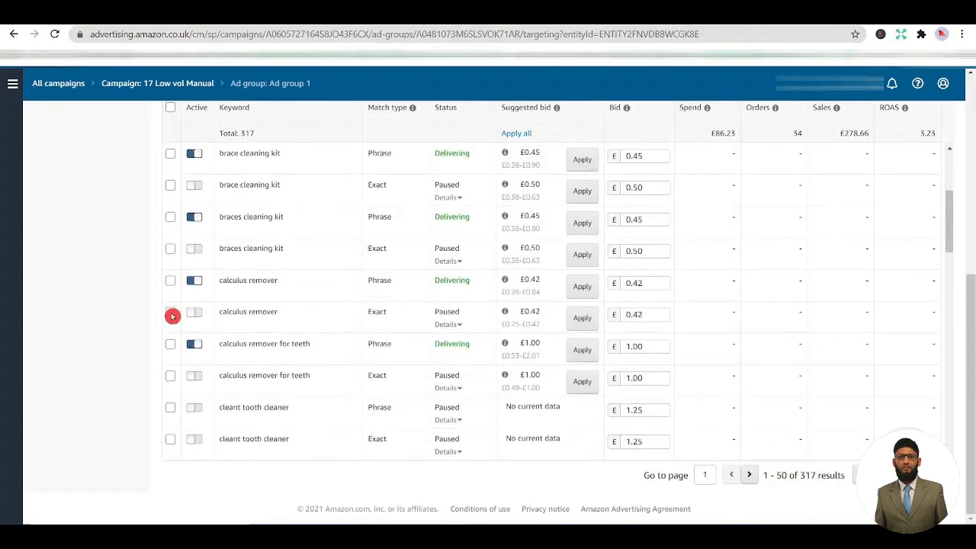
Pause the exact-match keywords at home plaque removal and at home plaque remover at the start of the keyword list
{"action": "scroll", "coordinate": [174, 315], "scroll_direction": "up", "scroll_amount": 8}
{"action": "scroll", "coordinate": [104, 333], "scroll_direction": "down", "scroll_amount": 1}
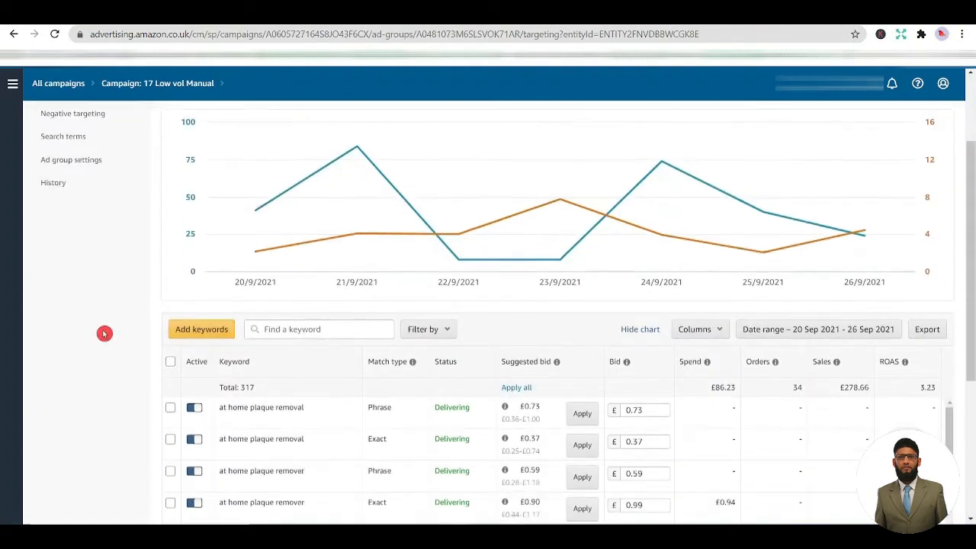
{"action": "scroll", "coordinate": [104, 333], "scroll_direction": "down", "scroll_amount": 2}
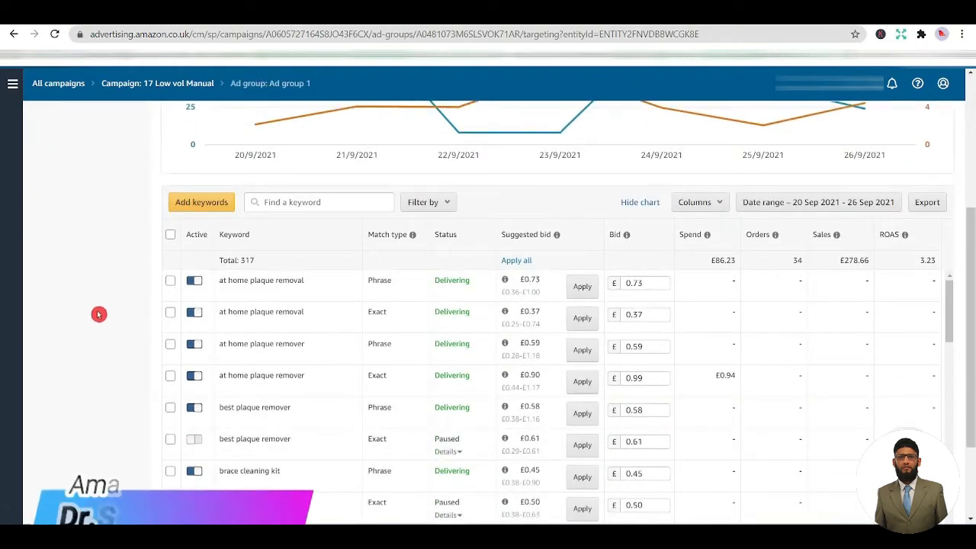
{"action": "scroll", "coordinate": [99, 314], "scroll_direction": "up", "scroll_amount": 1}
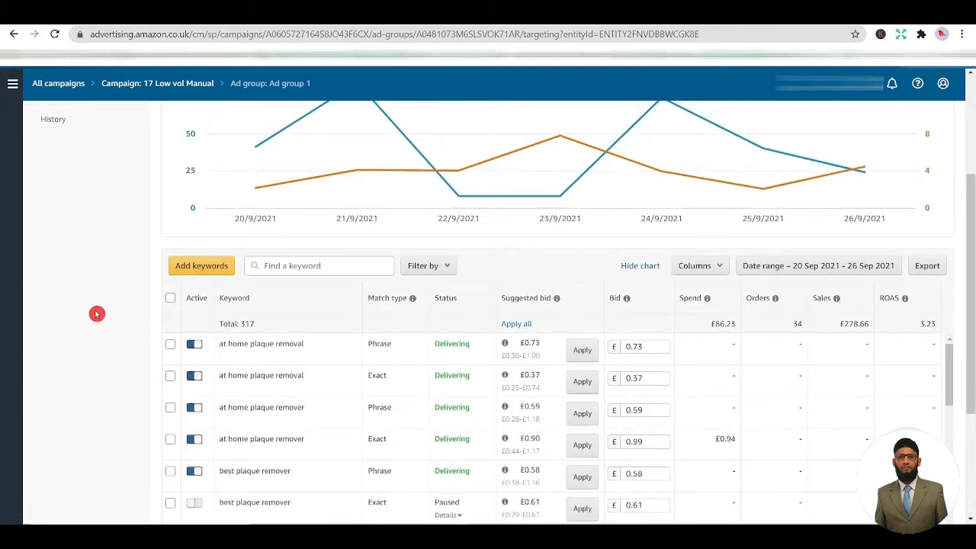
{"action": "scroll", "coordinate": [96, 314], "scroll_direction": "down", "scroll_amount": 1}
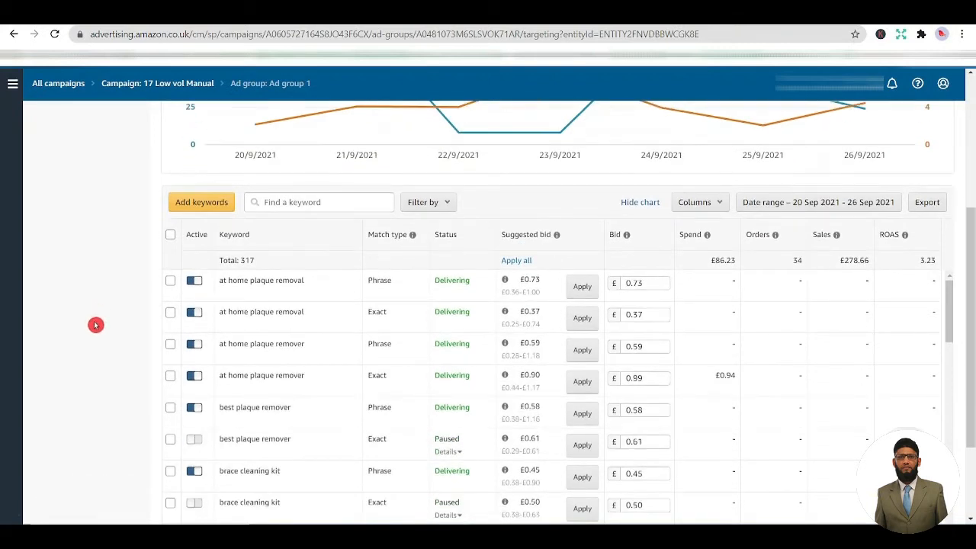
{"action": "left_click_drag", "start_coordinate": [973, 248], "coordinate": [973, 160]}
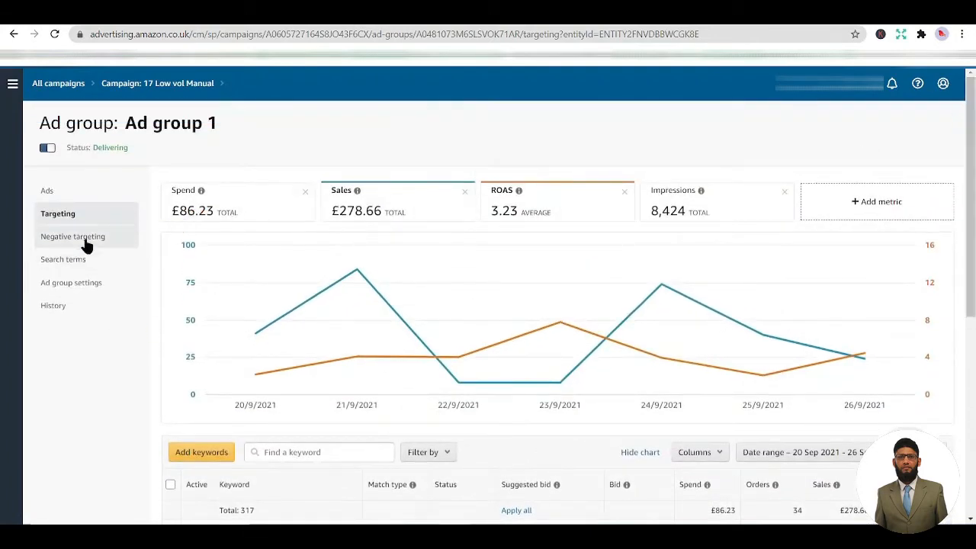
{"action": "scroll", "coordinate": [331, 313], "scroll_direction": "down", "scroll_amount": 2}
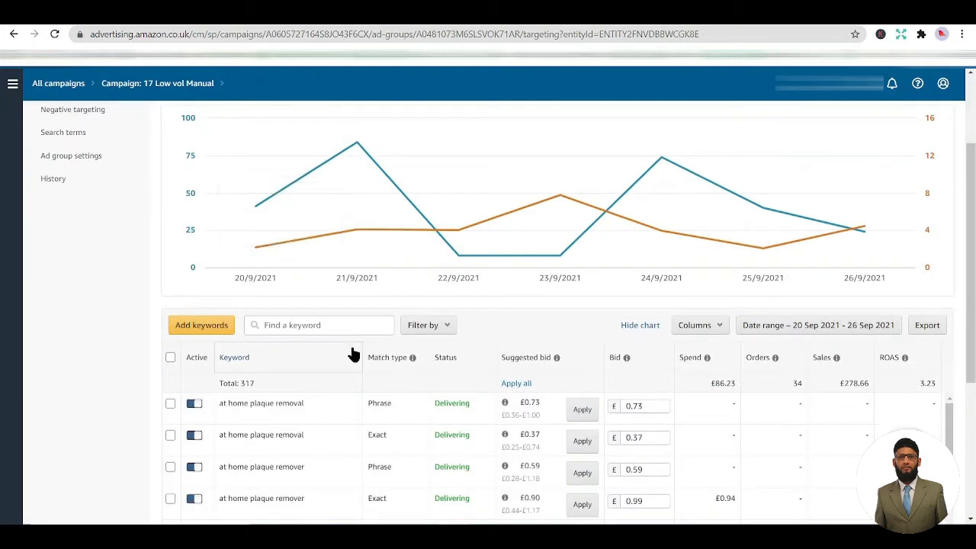
{"action": "scroll", "coordinate": [352, 353], "scroll_direction": "down", "scroll_amount": 2}
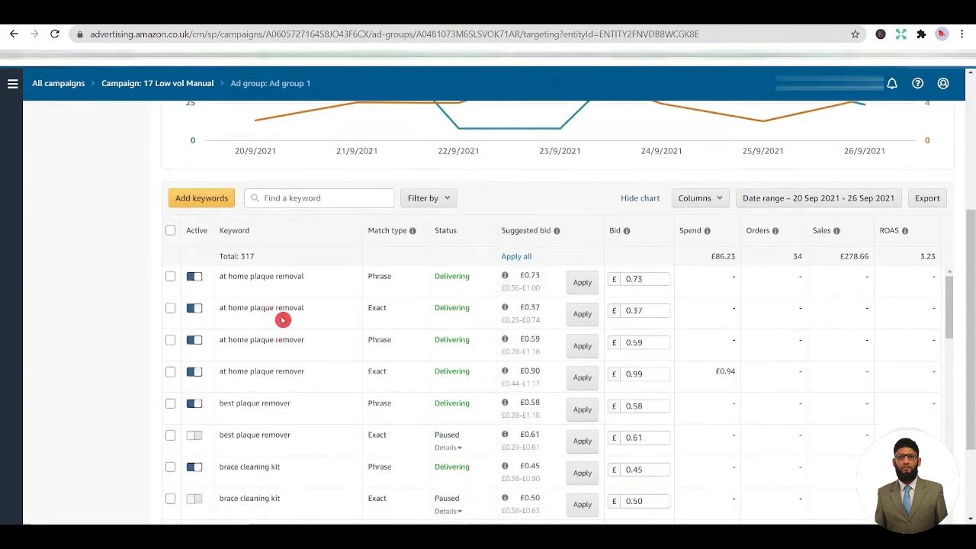
{"action": "left_click", "coordinate": [192, 309]}
{"action": "left_click", "coordinate": [195, 373]}
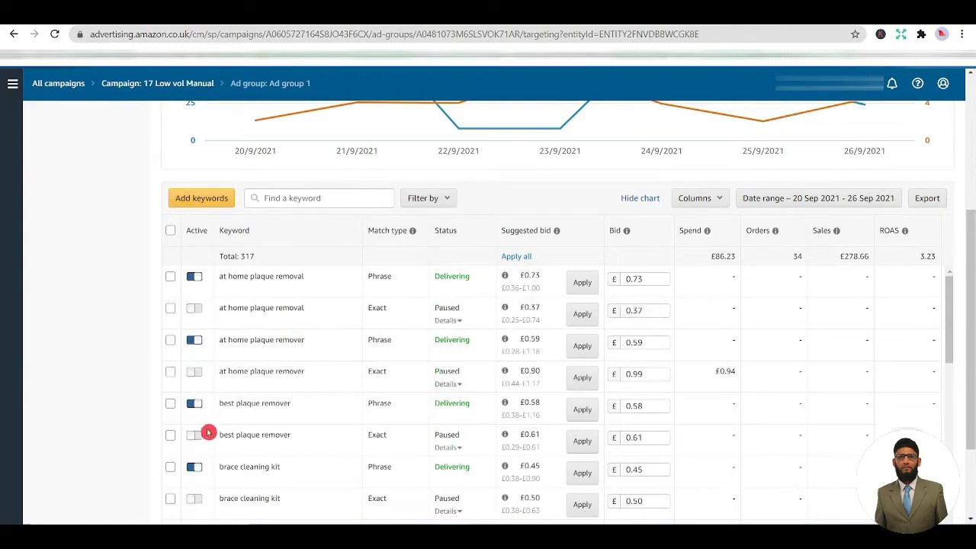
Open the ad group's search terms report and read the explanation of its Keywords column
{"action": "scroll", "coordinate": [179, 260], "scroll_direction": "up", "scroll_amount": 3}
{"action": "left_click", "coordinate": [87, 264]}
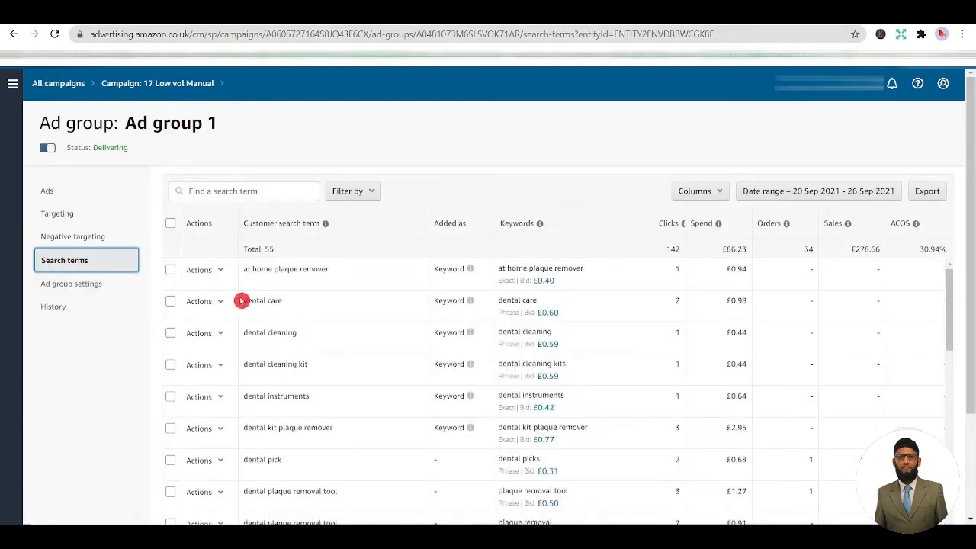
{"action": "left_click", "coordinate": [540, 223]}
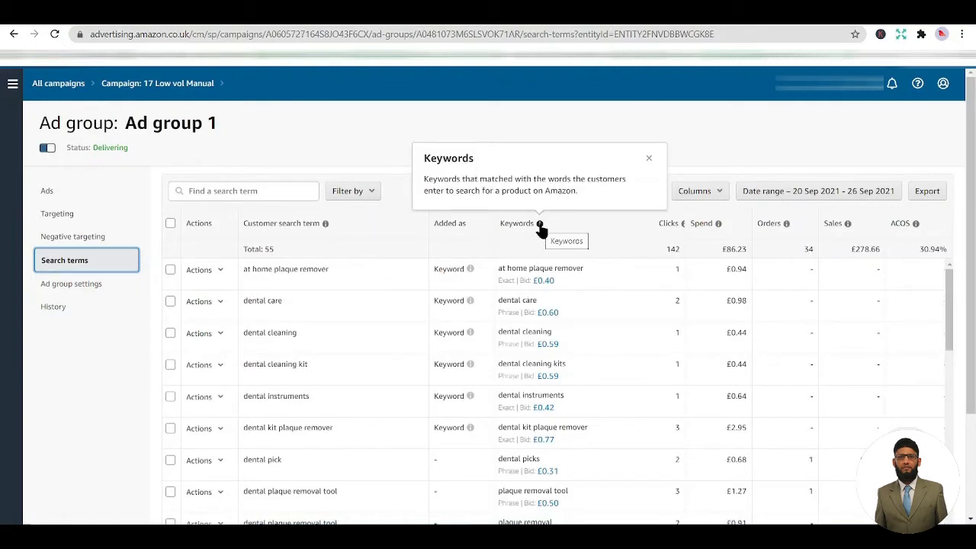
{"action": "left_click", "coordinate": [544, 260]}
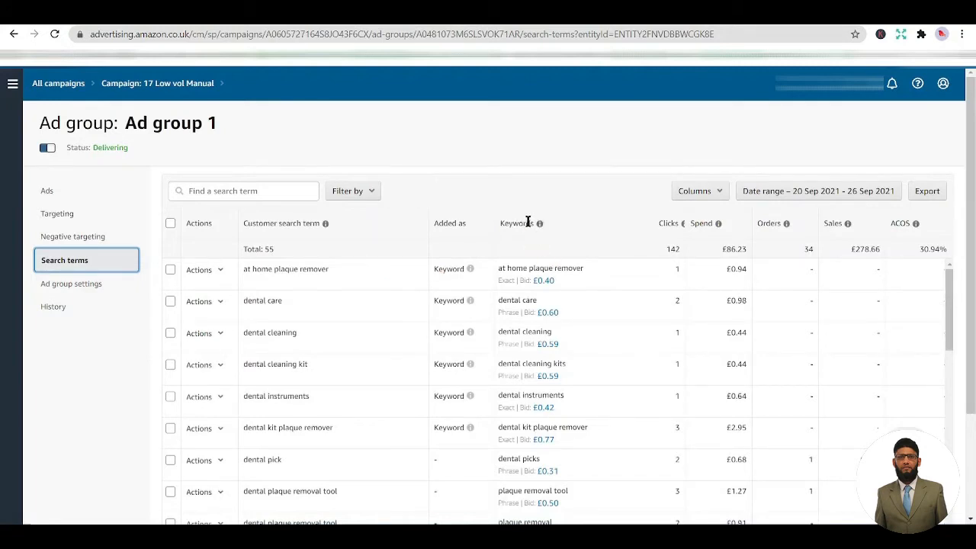
{"action": "left_click", "coordinate": [541, 223]}
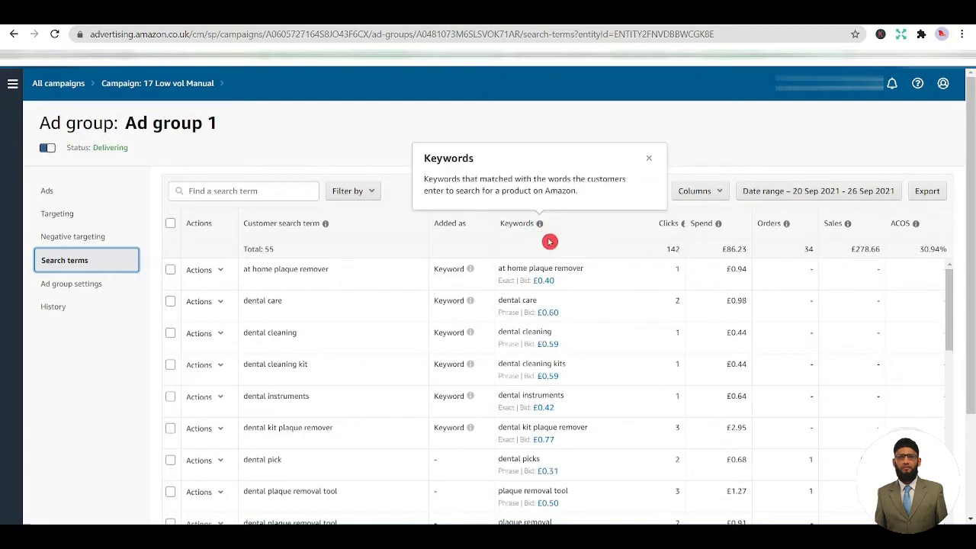
Compare the first customer search terms, at home plaque remover, dental care and dental cleaning, with the keywords they matched
{"action": "left_click", "coordinate": [546, 256]}
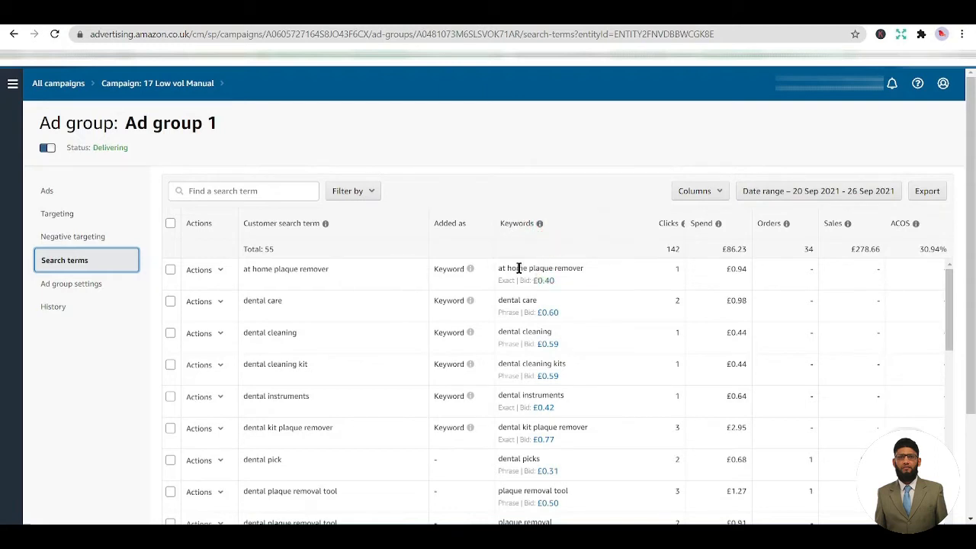
{"action": "triple_click", "coordinate": [519, 269]}
{"action": "triple_click", "coordinate": [514, 300]}
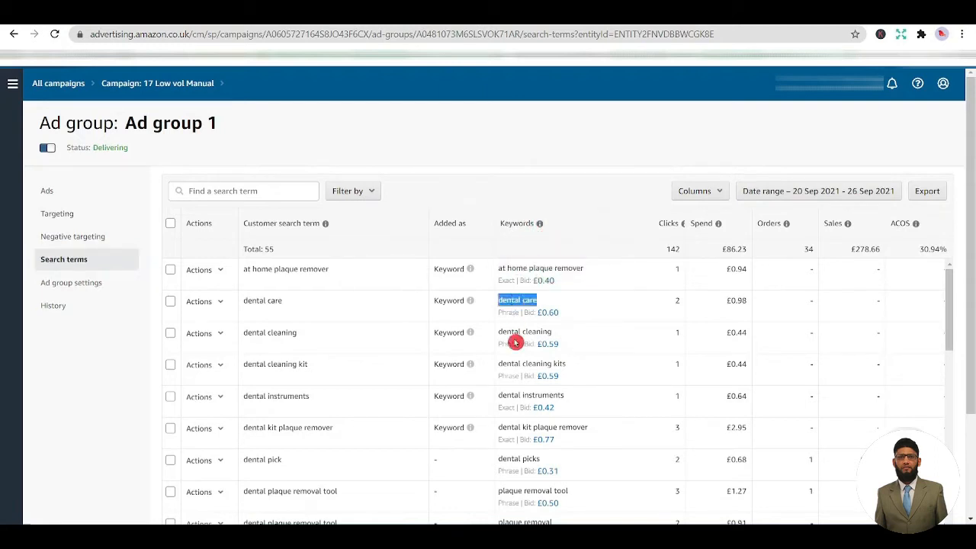
{"action": "double_click", "coordinate": [514, 333]}
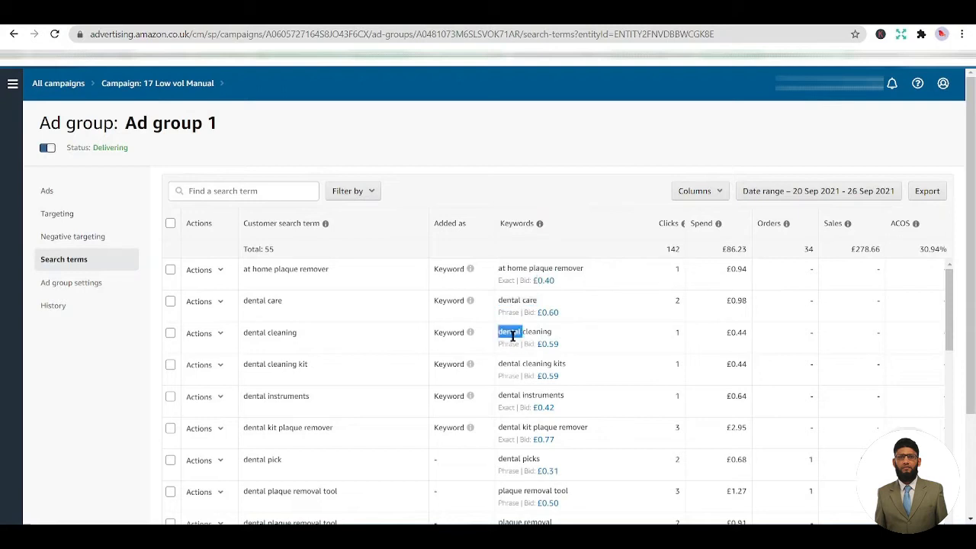
{"action": "left_click", "coordinate": [81, 342]}
{"action": "triple_click", "coordinate": [290, 271]}
{"action": "left_click", "coordinate": [273, 300]}
{"action": "triple_click", "coordinate": [273, 301]}
{"action": "triple_click", "coordinate": [268, 336]}
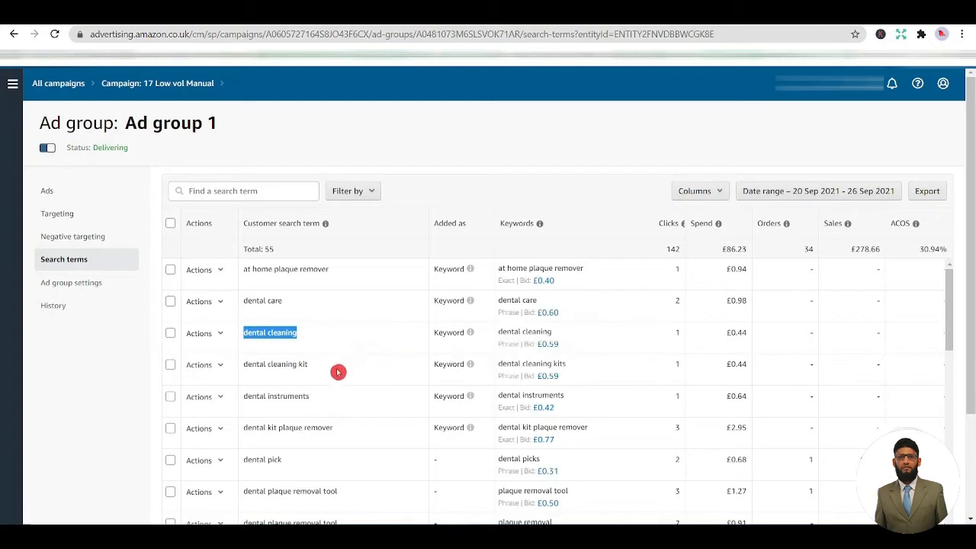
Compare the customer search term dental pick with its matched phrase keyword dental picks
{"action": "scroll", "coordinate": [327, 375], "scroll_direction": "down", "scroll_amount": 1}
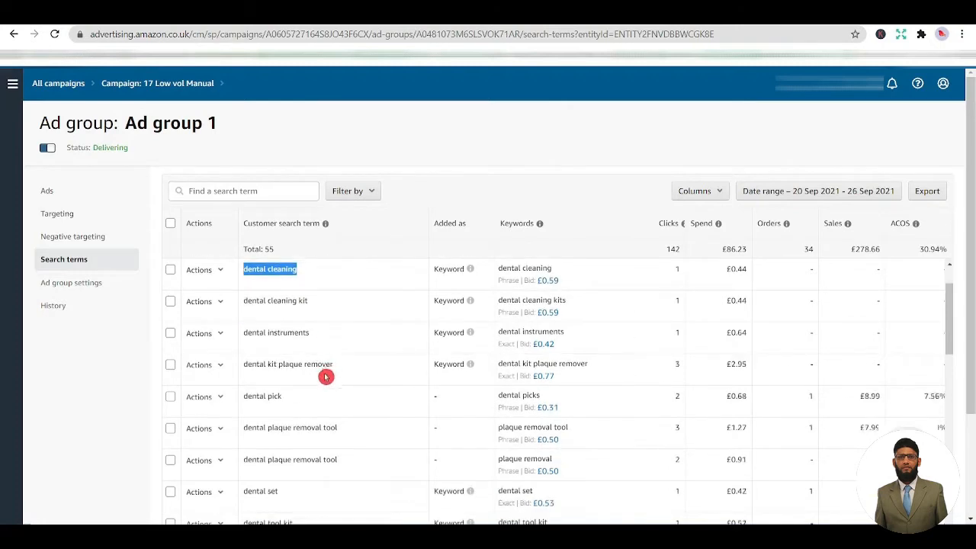
{"action": "left_click_drag", "start_coordinate": [538, 394], "coordinate": [496, 395]}
{"action": "triple_click", "coordinate": [508, 404]}
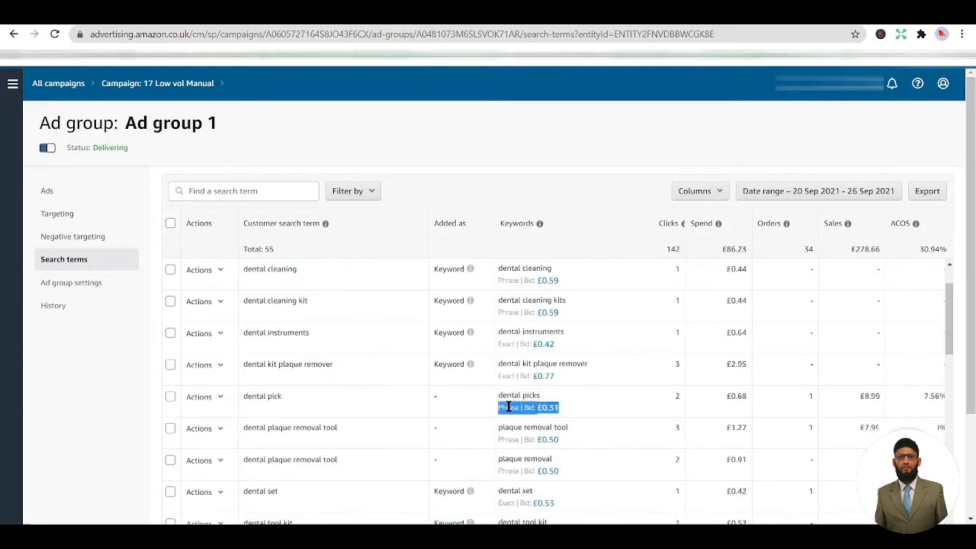
{"action": "double_click", "coordinate": [519, 396]}
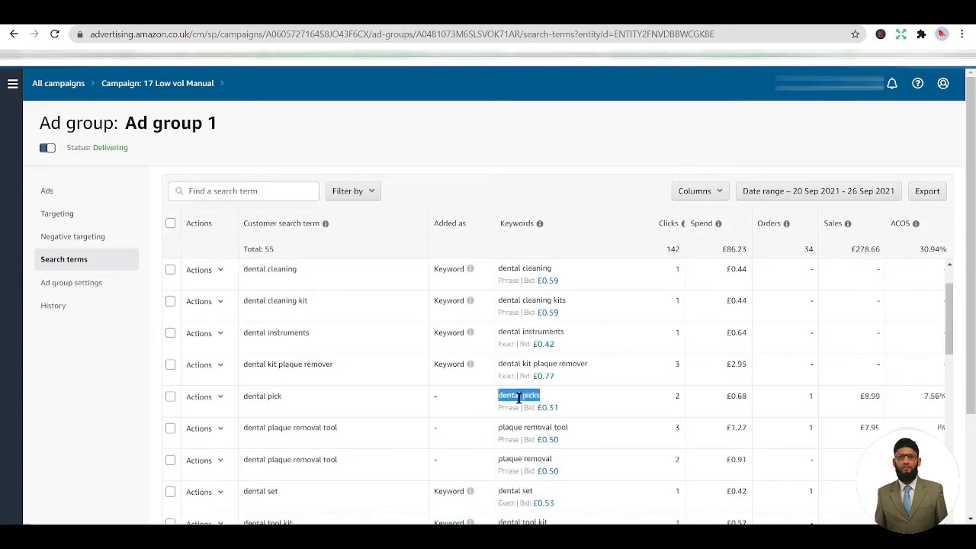
{"action": "double_click", "coordinate": [515, 407]}
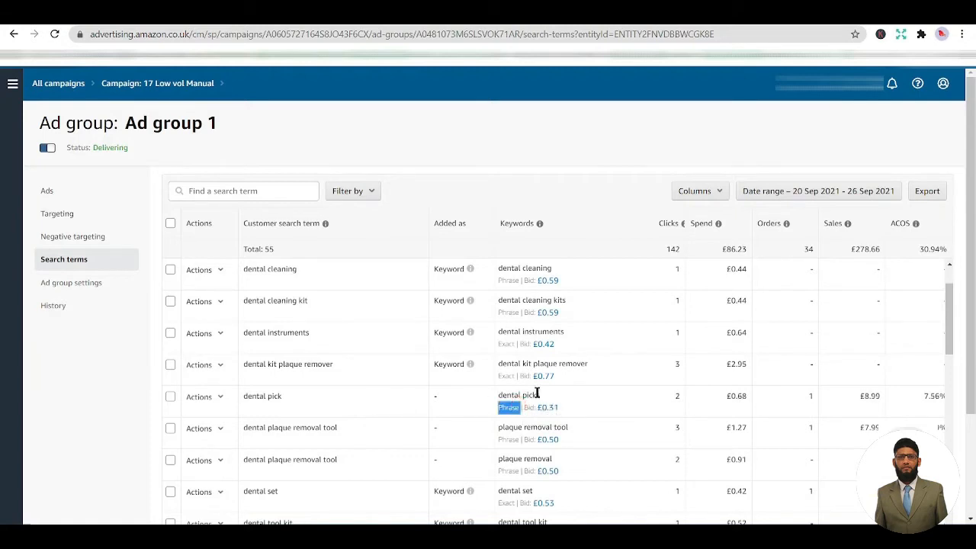
{"action": "triple_click", "coordinate": [266, 398]}
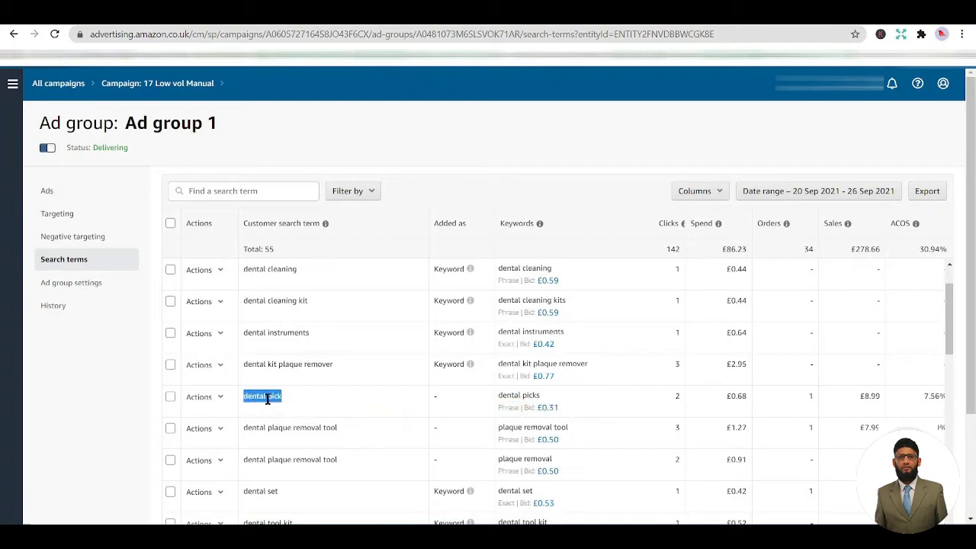
Examine the clicks, bid, spend, sales and ACOS of the customer search term dental pick
{"action": "left_click", "coordinate": [679, 400]}
{"action": "left_click_drag", "start_coordinate": [570, 407], "coordinate": [544, 409]}
{"action": "scroll", "coordinate": [743, 404], "scroll_direction": "down", "scroll_amount": 1}
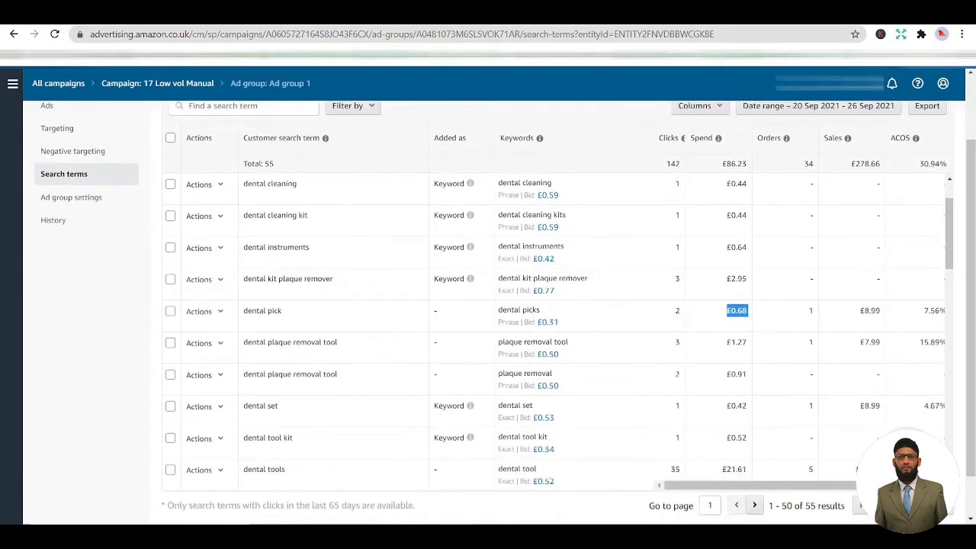
{"action": "left_click_drag", "start_coordinate": [971, 320], "coordinate": [973, 297]}
{"action": "left_click", "coordinate": [861, 323]}
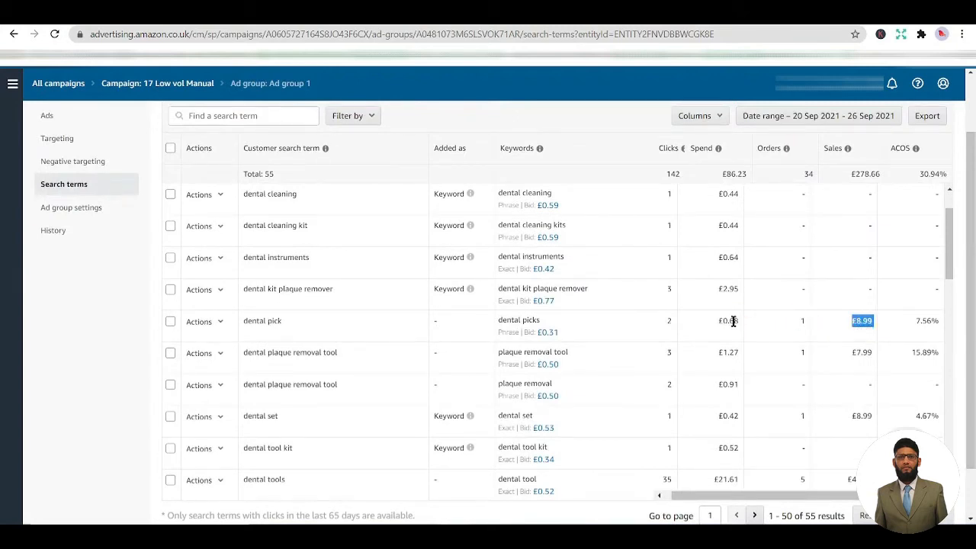
{"action": "double_click", "coordinate": [728, 321]}
{"action": "double_click", "coordinate": [865, 322]}
{"action": "double_click", "coordinate": [864, 329]}
{"action": "double_click", "coordinate": [928, 324]}
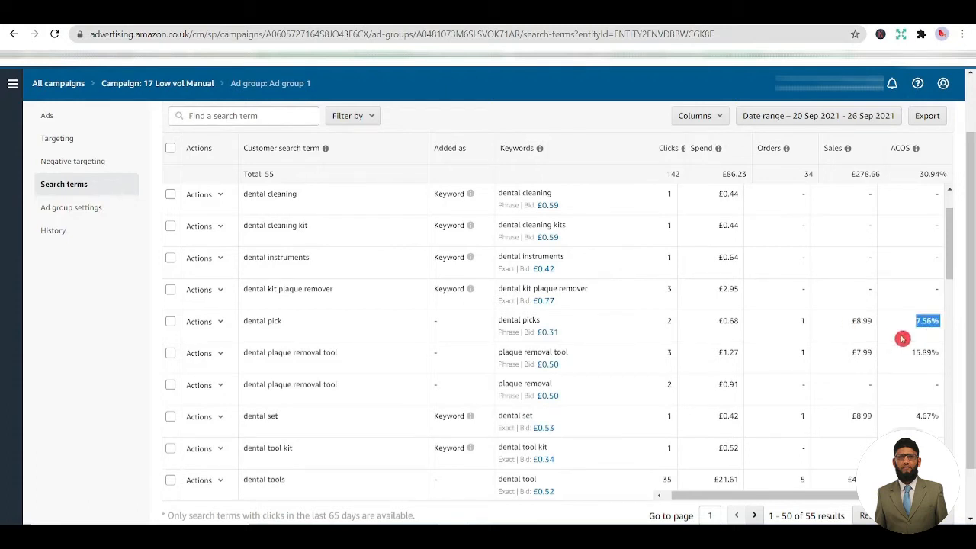
{"action": "left_click", "coordinate": [926, 334]}
{"action": "left_click", "coordinate": [731, 344]}
Recheck the wording and match type of the keyword dental picks against the customer term dental pick
{"action": "triple_click", "coordinate": [524, 318]}
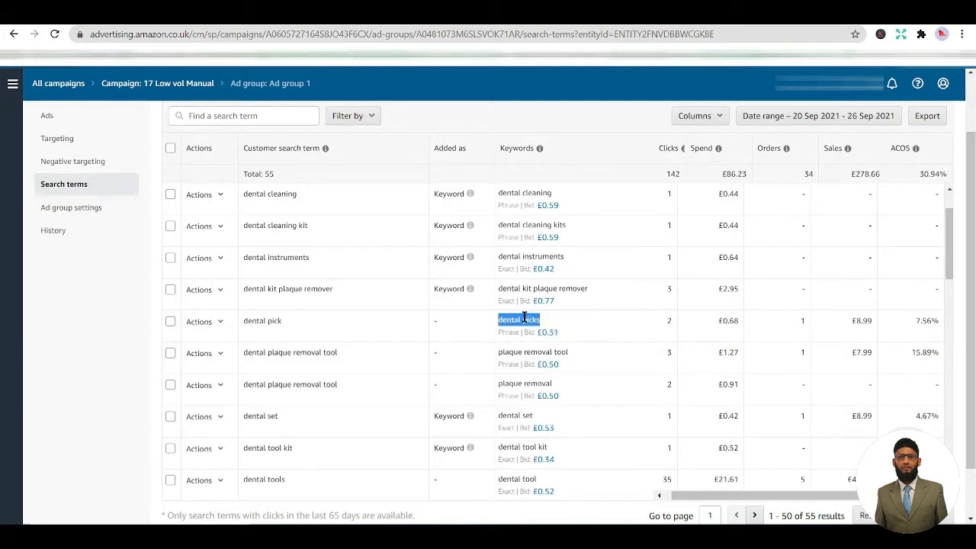
{"action": "triple_click", "coordinate": [270, 321]}
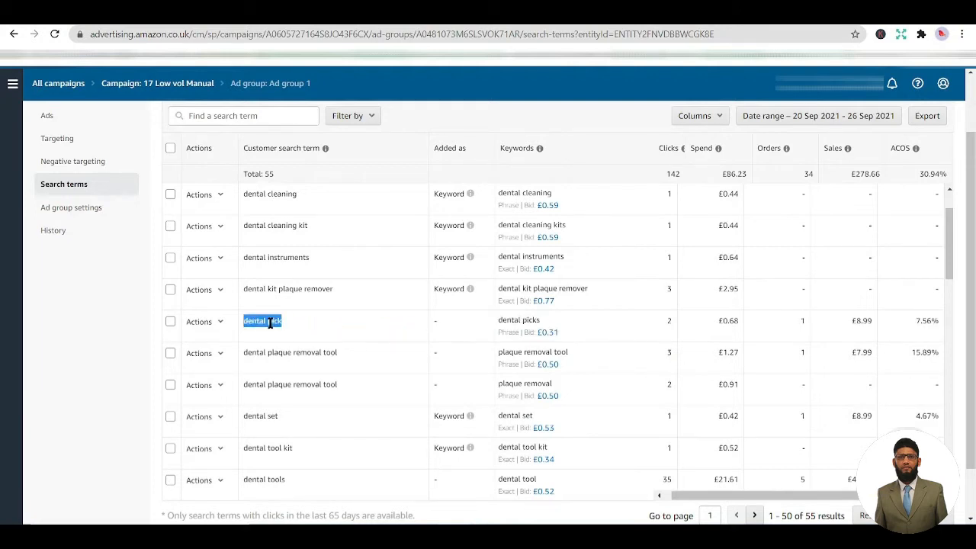
{"action": "double_click", "coordinate": [507, 333]}
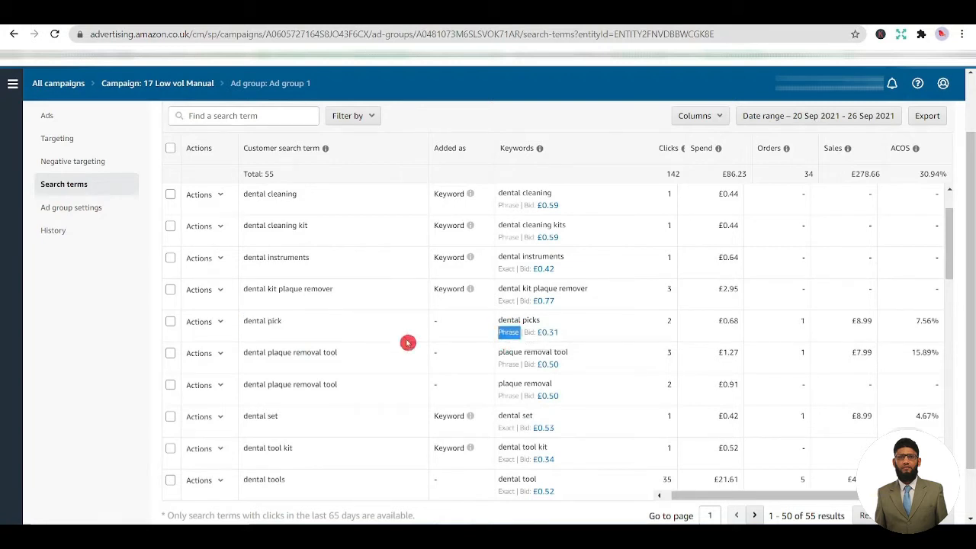
{"action": "triple_click", "coordinate": [267, 324]}
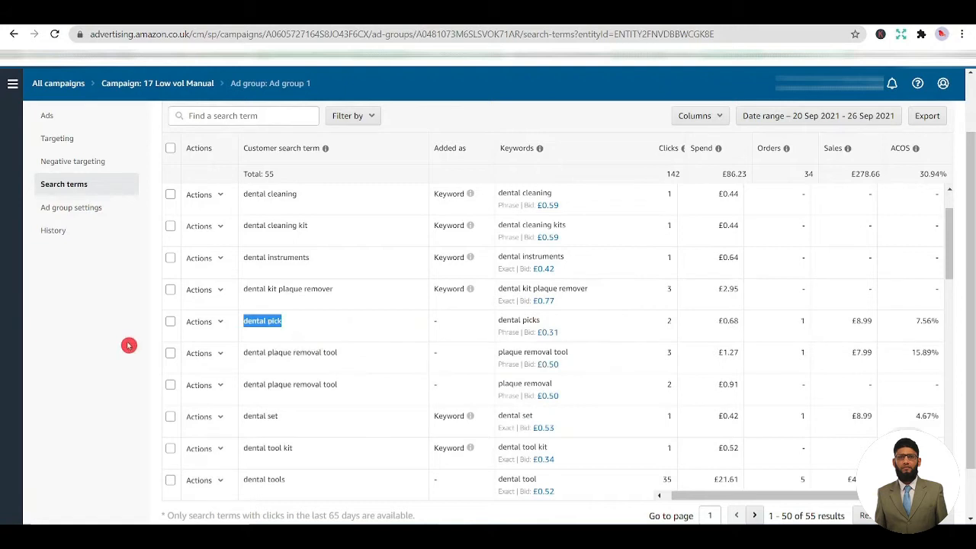
Switch to the Oral Care Teeth Cleaning listing in Seller Central and review its backend search terms for dental pick
{"action": "triple_click", "coordinate": [258, 321]}
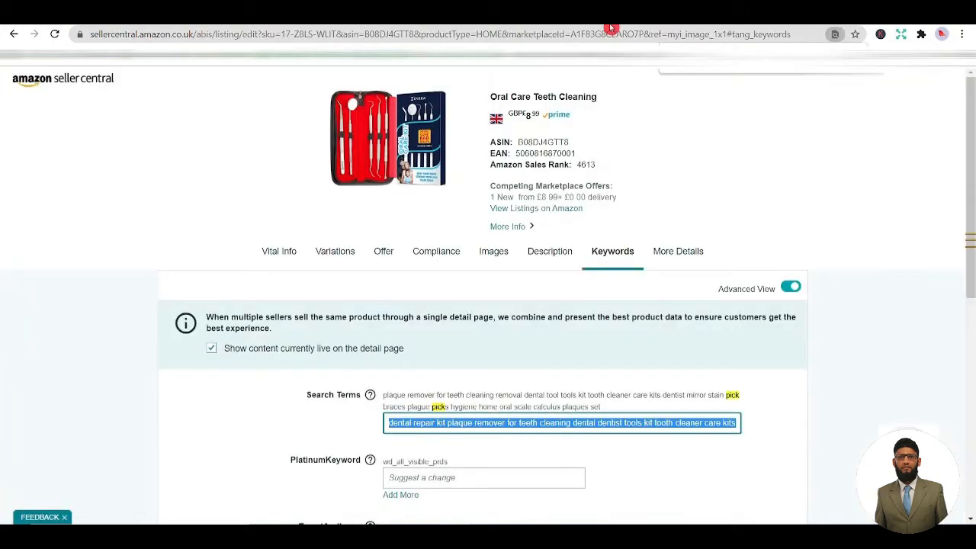
{"action": "scroll", "coordinate": [483, 405], "scroll_direction": "down", "scroll_amount": 10}
{"action": "scroll", "coordinate": [464, 372], "scroll_direction": "up", "scroll_amount": 4}
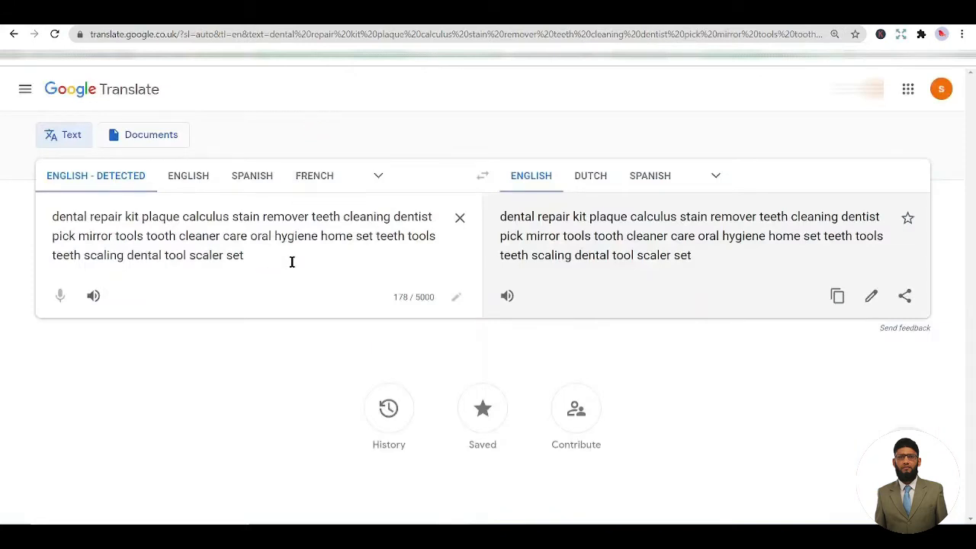
Switch to Google Translate and search the listing's search terms text for "pick"
{"action": "key", "text": "ctrl+f"}
{"action": "left_click", "coordinate": [320, 270]}
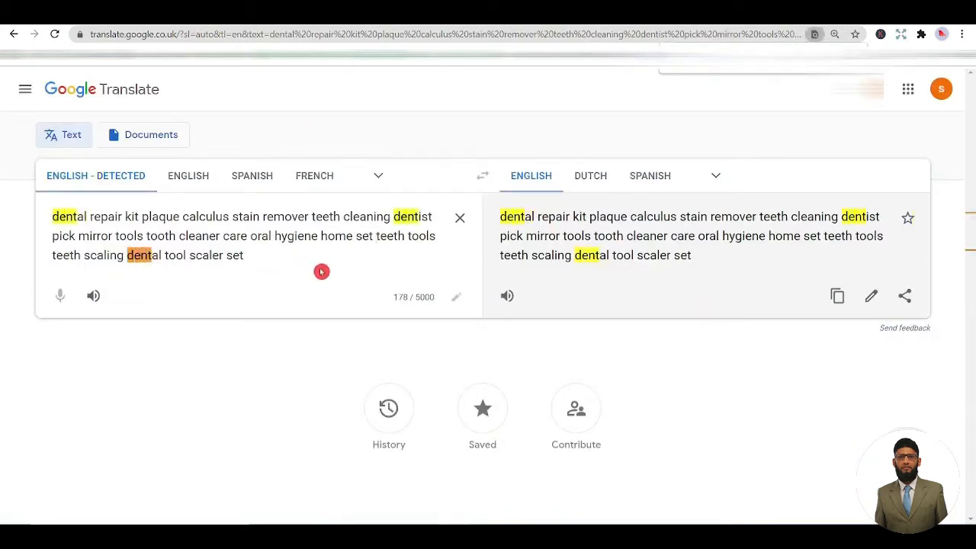
{"action": "left_click", "coordinate": [404, 286]}
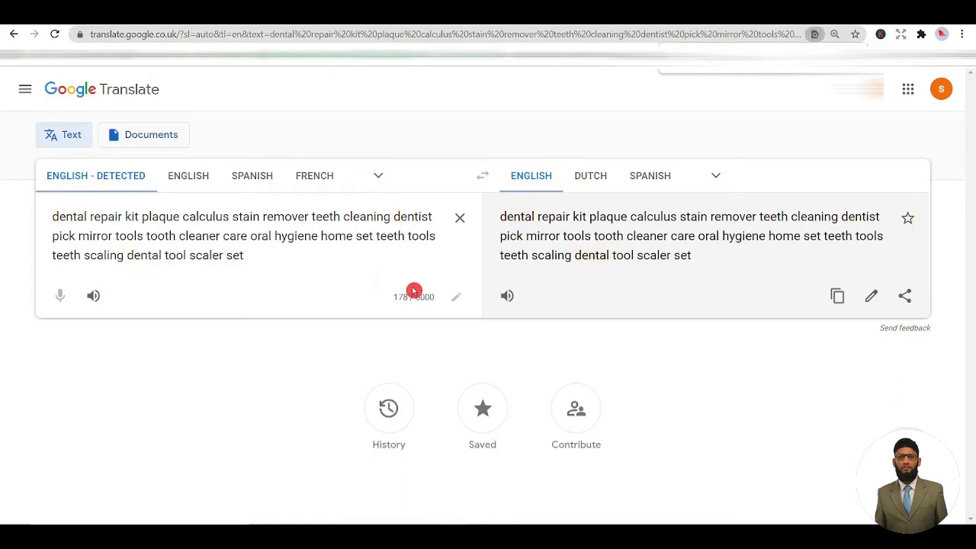
{"action": "key", "text": "ctrl+f"}
{"action": "type", "text": "pick"}
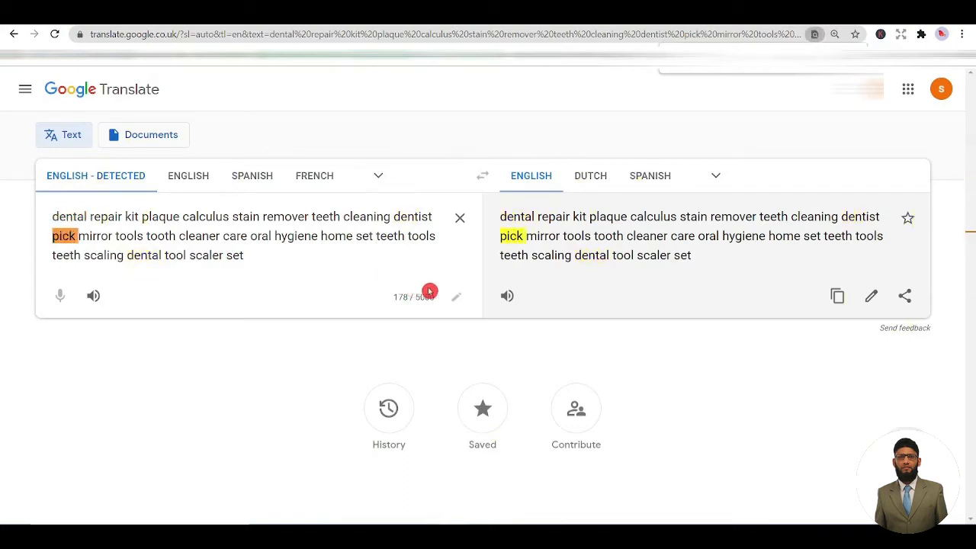
Locate the separate words dental and pick in the source text to check coverage of dental pick
{"action": "double_click", "coordinate": [63, 213]}
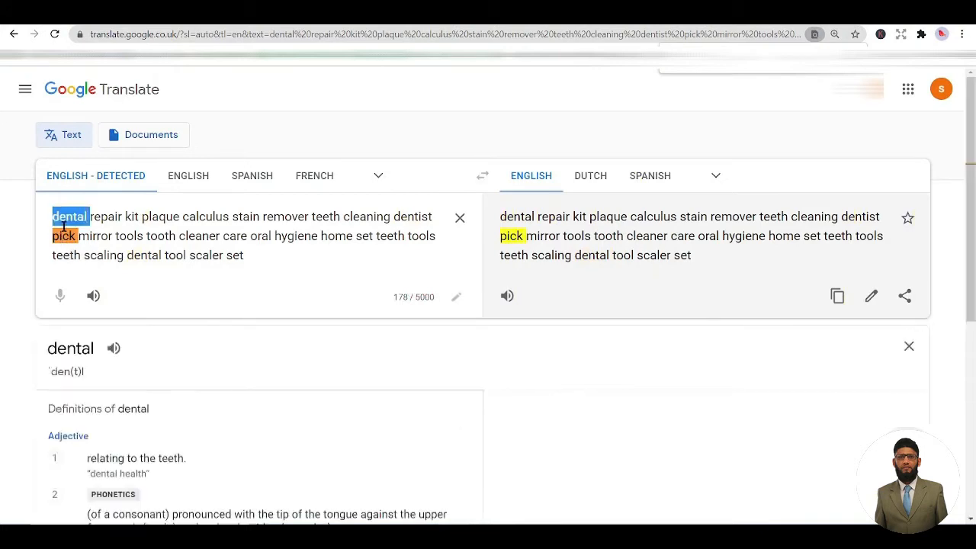
{"action": "double_click", "coordinate": [63, 236]}
{"action": "left_click", "coordinate": [65, 215]}
{"action": "double_click", "coordinate": [65, 216]}
{"action": "double_click", "coordinate": [64, 238]}
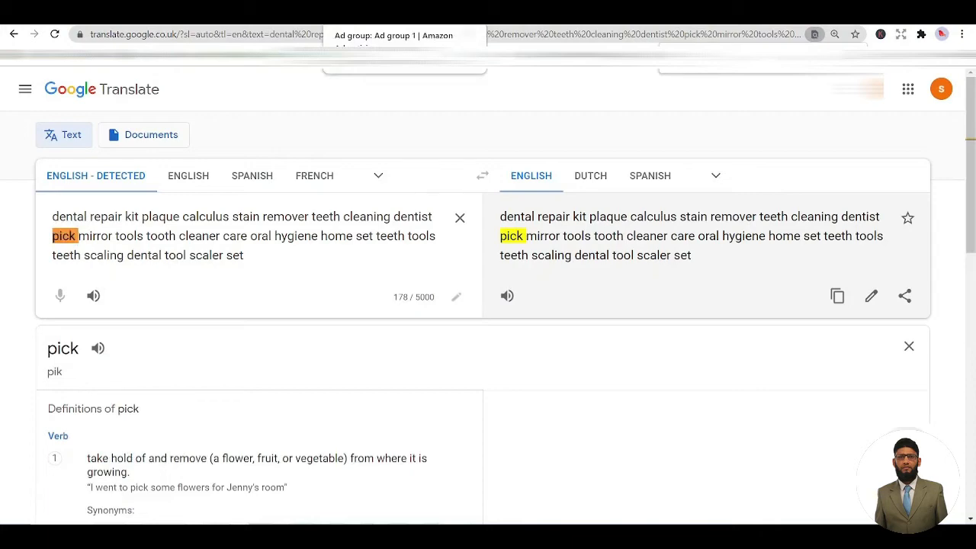
Return to the Amazon Advertising search terms report and examine the sales, ACOS and clicks of the search term dental tools
{"action": "left_click", "coordinate": [381, 11]}
{"action": "scroll", "coordinate": [311, 316], "scroll_direction": "down", "scroll_amount": 2}
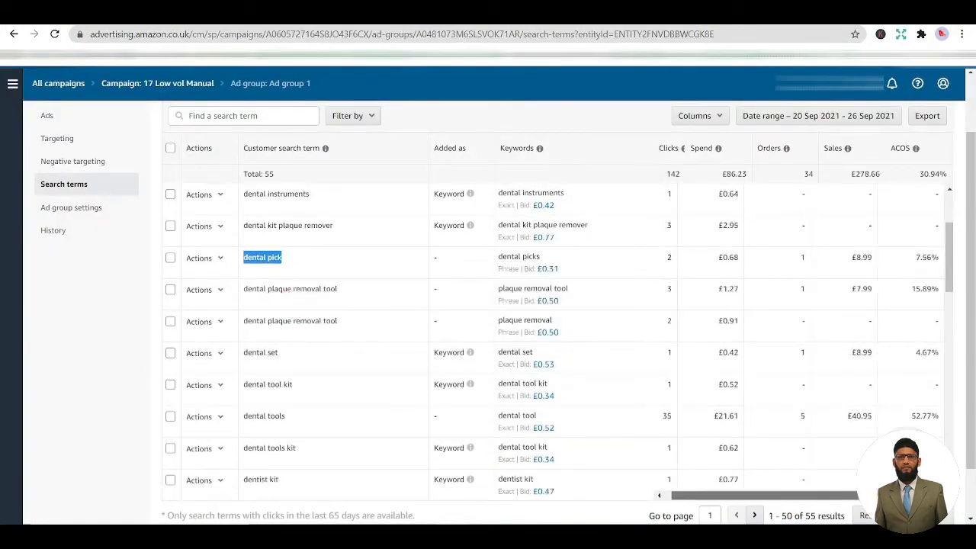
{"action": "scroll", "coordinate": [839, 382], "scroll_direction": "down", "scroll_amount": 1}
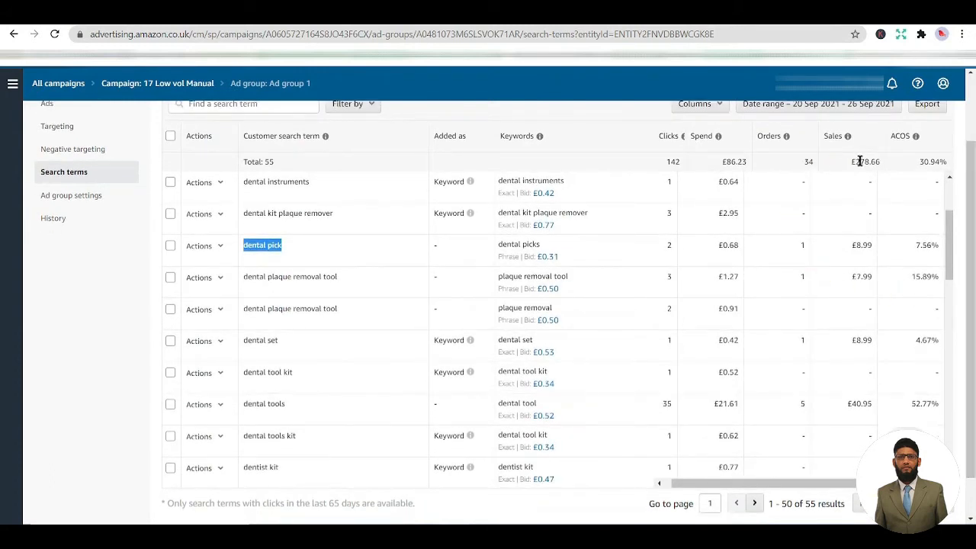
{"action": "scroll", "coordinate": [861, 309], "scroll_direction": "down", "scroll_amount": 1}
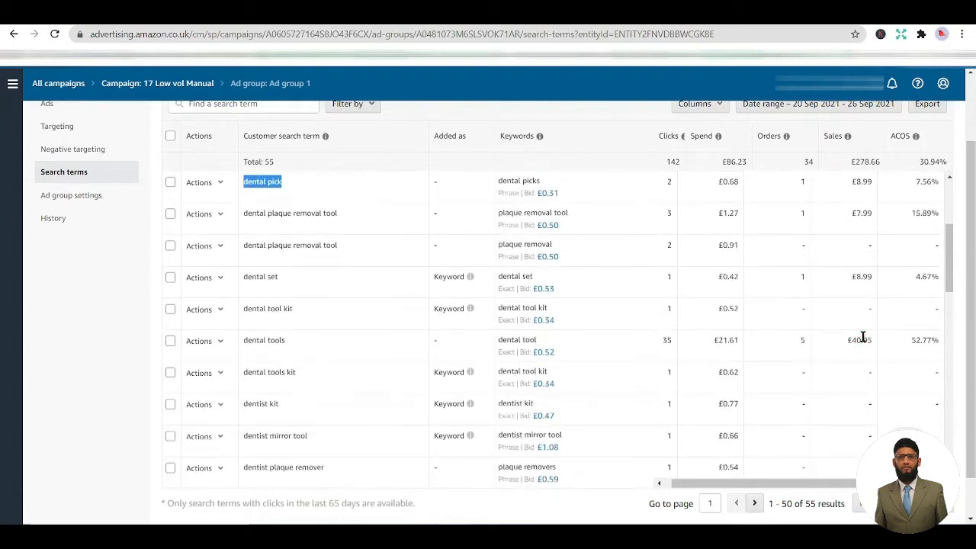
{"action": "left_click", "coordinate": [860, 348]}
{"action": "double_click", "coordinate": [852, 342]}
{"action": "left_click", "coordinate": [852, 346]}
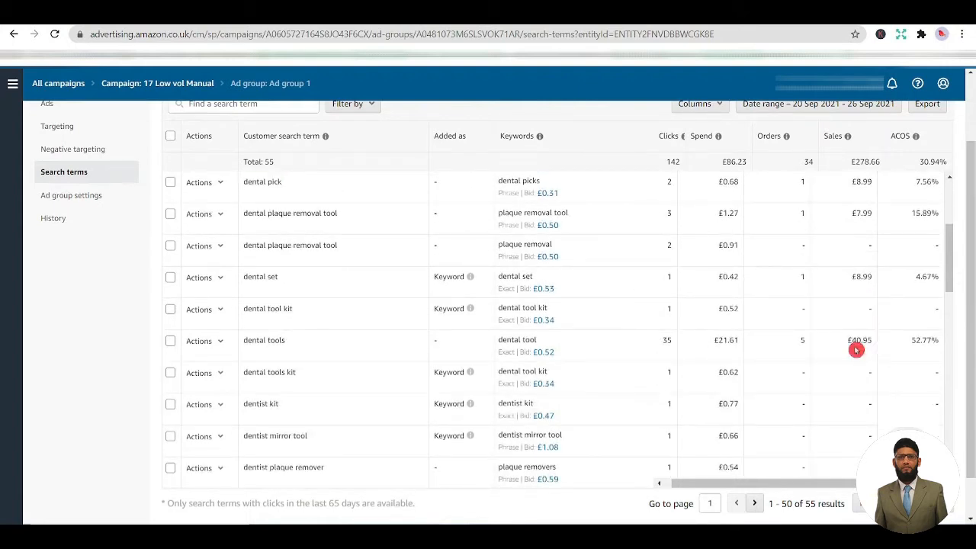
{"action": "double_click", "coordinate": [858, 351]}
{"action": "left_click", "coordinate": [859, 352]}
{"action": "left_click_drag", "start_coordinate": [912, 340], "coordinate": [940, 340]}
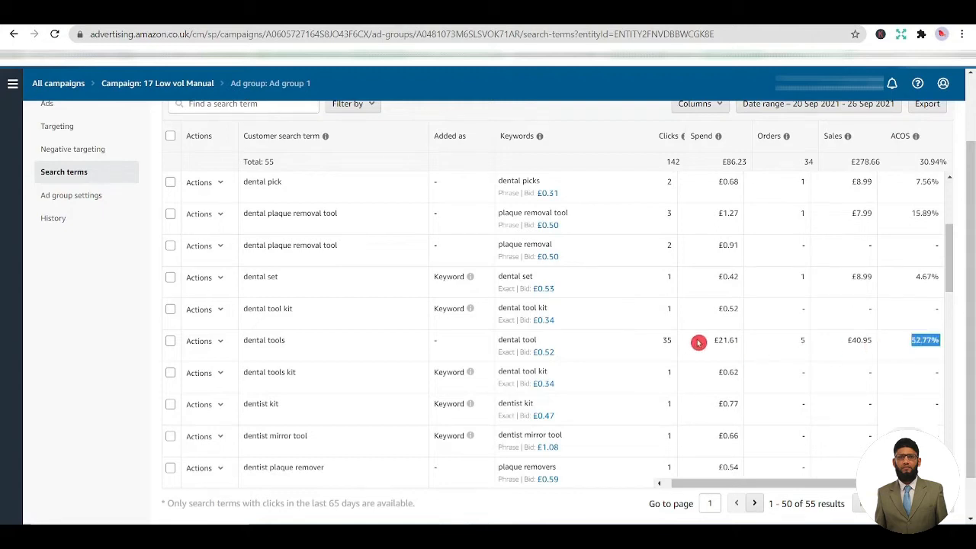
{"action": "left_click", "coordinate": [669, 340]}
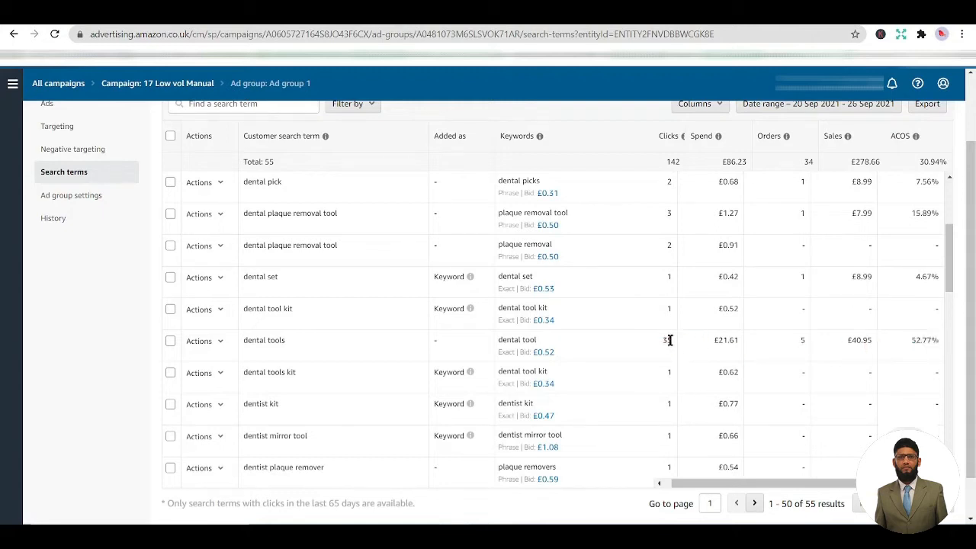
{"action": "left_click_drag", "start_coordinate": [669, 340], "coordinate": [665, 343]}
{"action": "left_click", "coordinate": [664, 363]}
Compare the customer search term dental tools and its clicks with the matched exact keyword dental tool
{"action": "double_click", "coordinate": [503, 352]}
{"action": "triple_click", "coordinate": [516, 338]}
{"action": "double_click", "coordinate": [507, 352]}
{"action": "triple_click", "coordinate": [510, 340]}
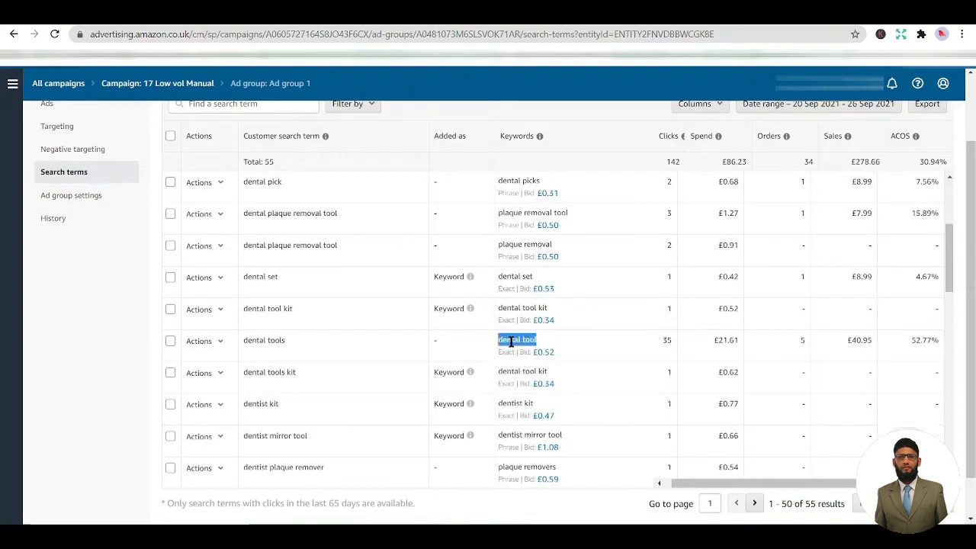
{"action": "triple_click", "coordinate": [279, 341]}
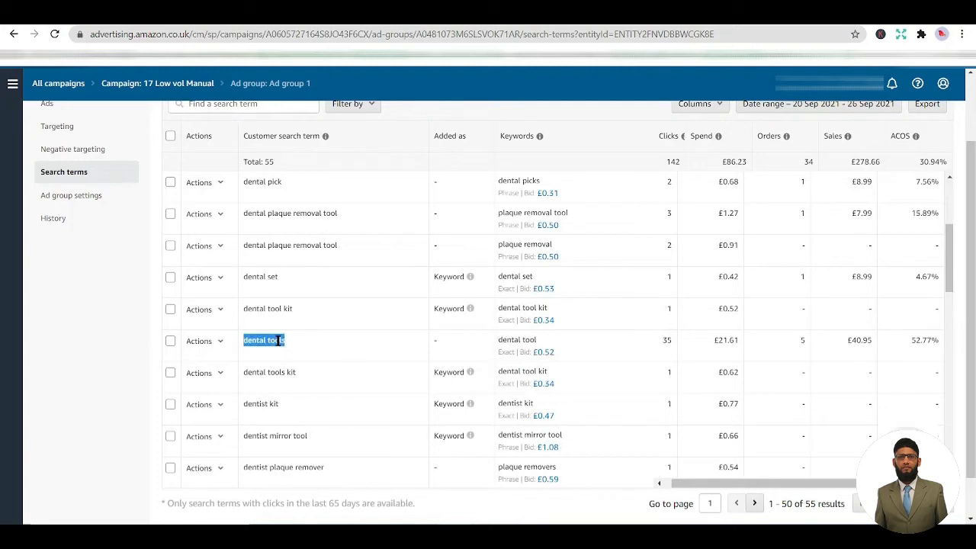
{"action": "double_click", "coordinate": [278, 341]}
{"action": "left_click", "coordinate": [279, 343]}
{"action": "triple_click", "coordinate": [279, 343]}
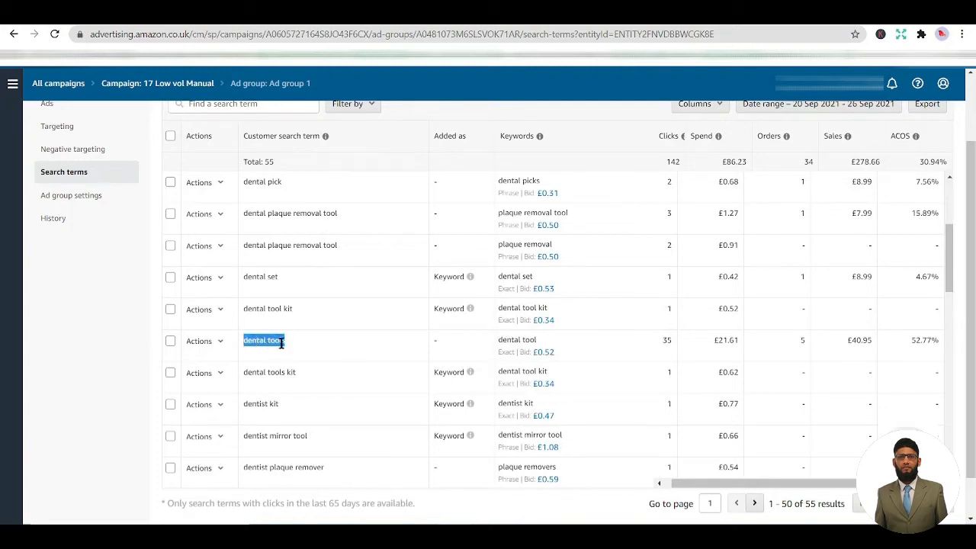
{"action": "double_click", "coordinate": [665, 341]}
{"action": "double_click", "coordinate": [276, 340]}
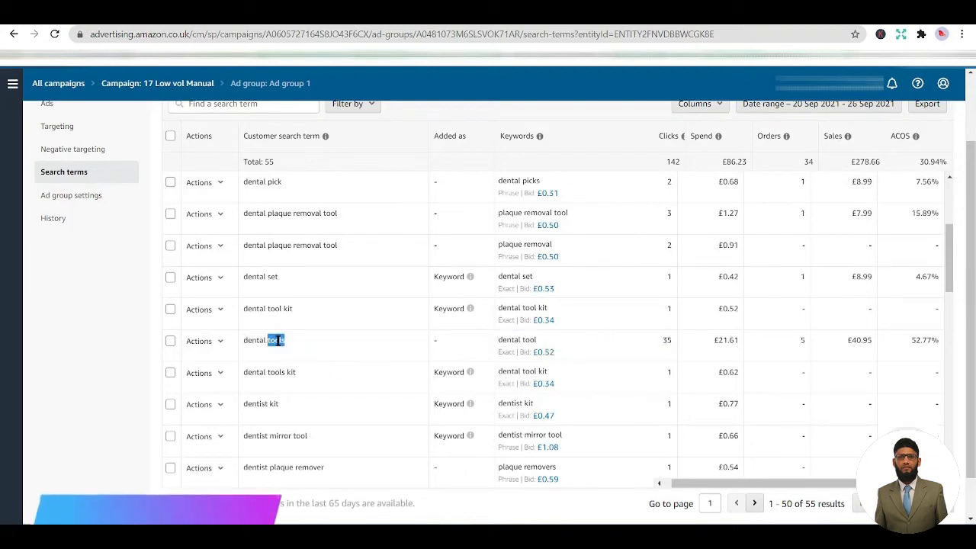
{"action": "triple_click", "coordinate": [276, 340]}
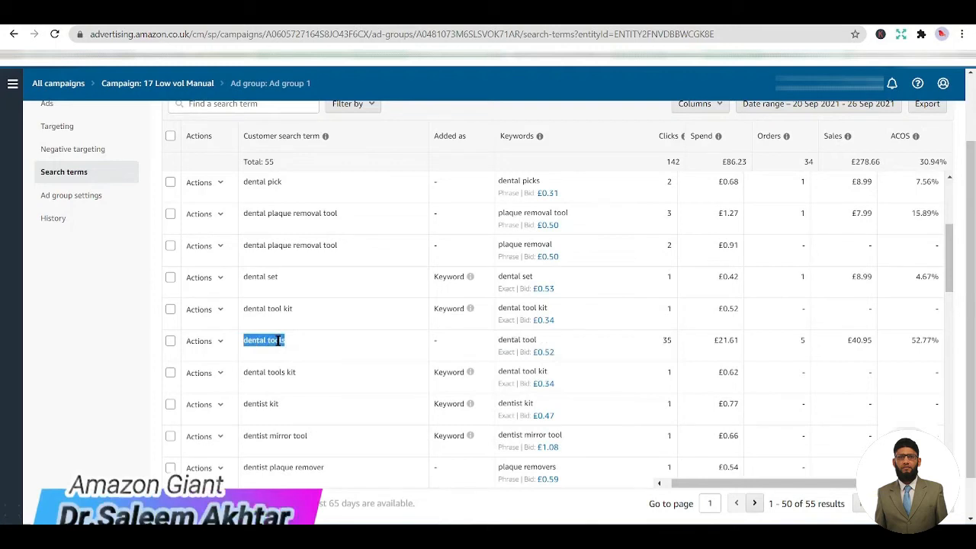
{"action": "left_click", "coordinate": [277, 341]}
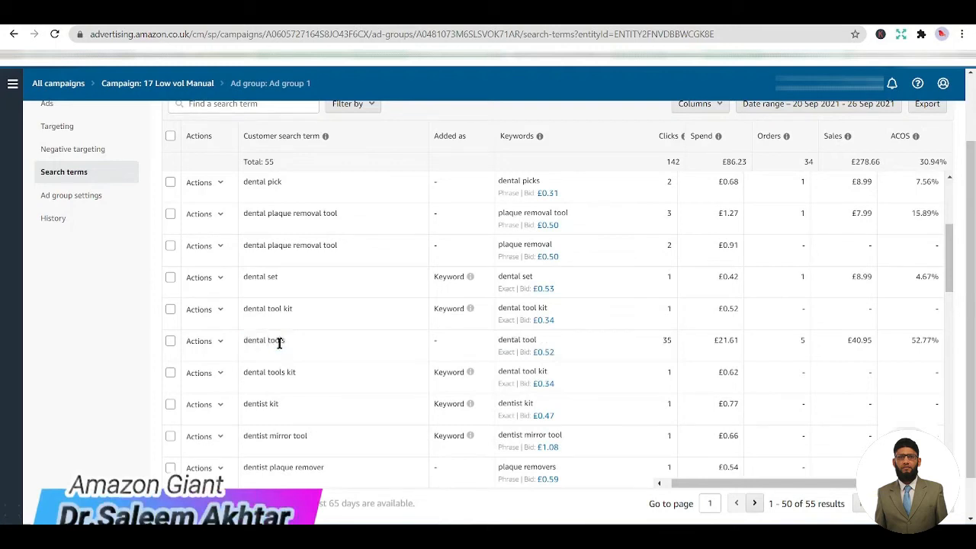
Compare the clicks of the customer search term dental tools with those of dental pick
{"action": "triple_click", "coordinate": [279, 340]}
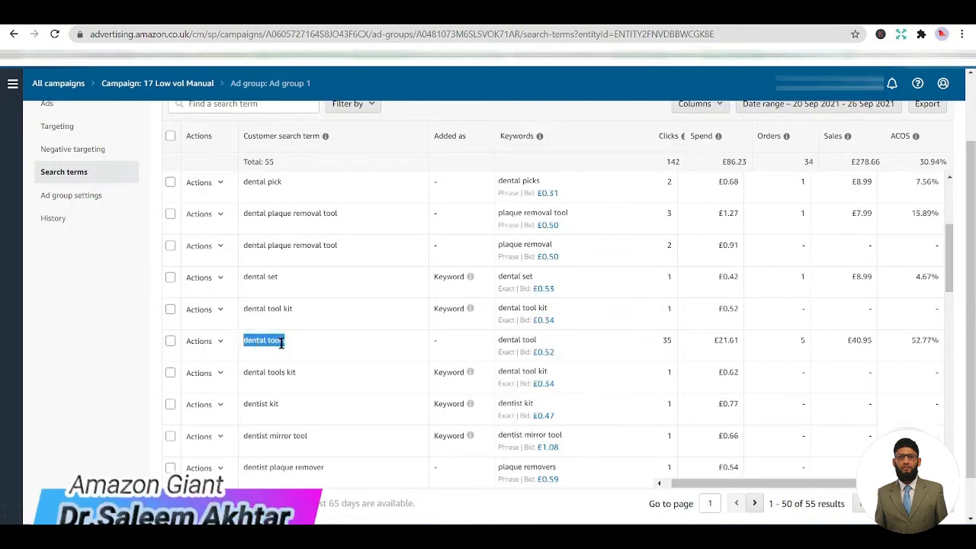
{"action": "double_click", "coordinate": [666, 341]}
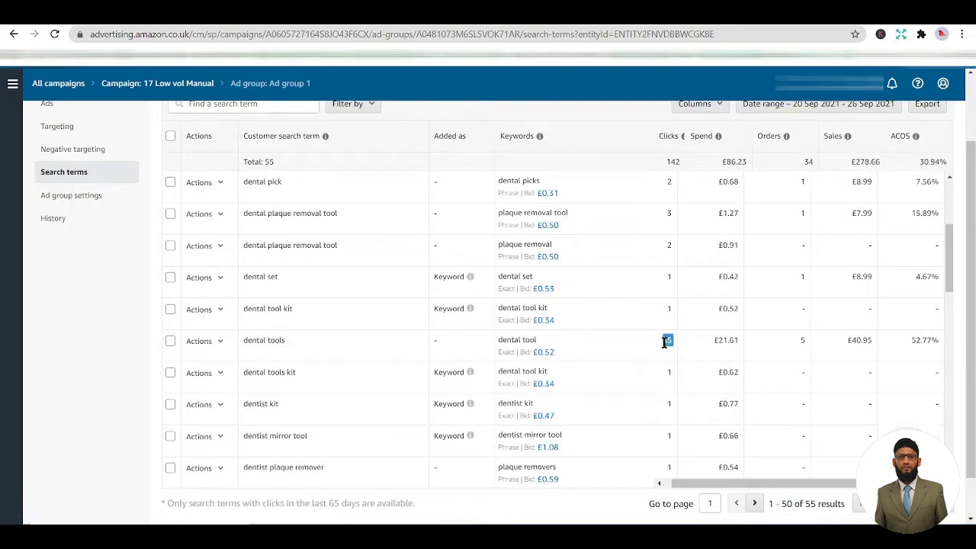
{"action": "double_click", "coordinate": [274, 340]}
{"action": "triple_click", "coordinate": [274, 341]}
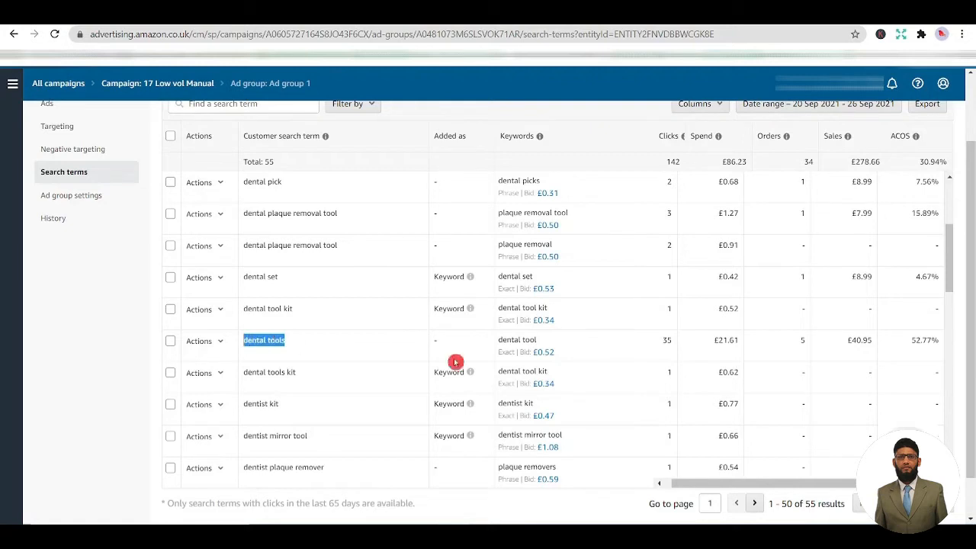
{"action": "double_click", "coordinate": [668, 181]}
{"action": "left_click", "coordinate": [657, 312]}
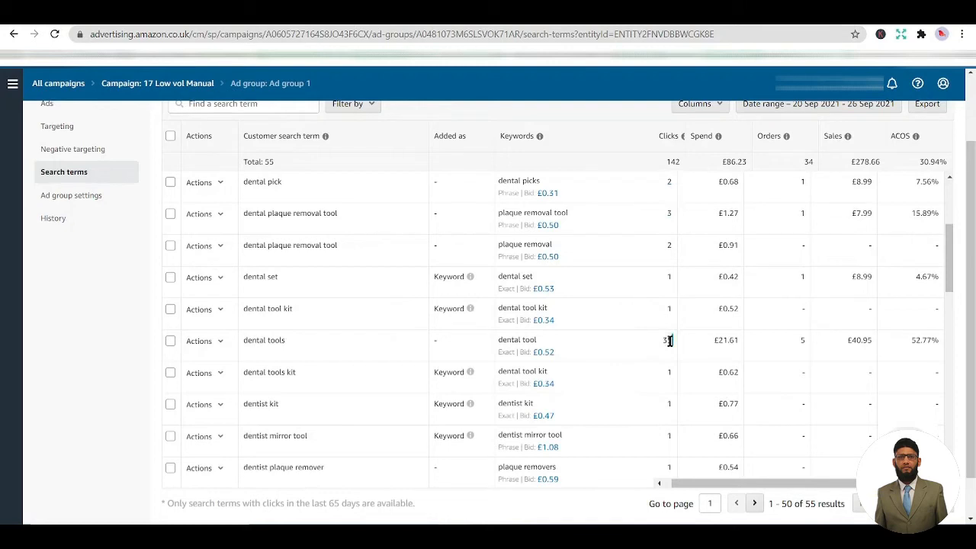
Examine the match type of the keyword behind the search term dental tools, along with that term's clicks and orders
{"action": "double_click", "coordinate": [272, 341]}
{"action": "left_click", "coordinate": [505, 351]}
{"action": "double_click", "coordinate": [508, 351]}
{"action": "triple_click", "coordinate": [250, 344]}
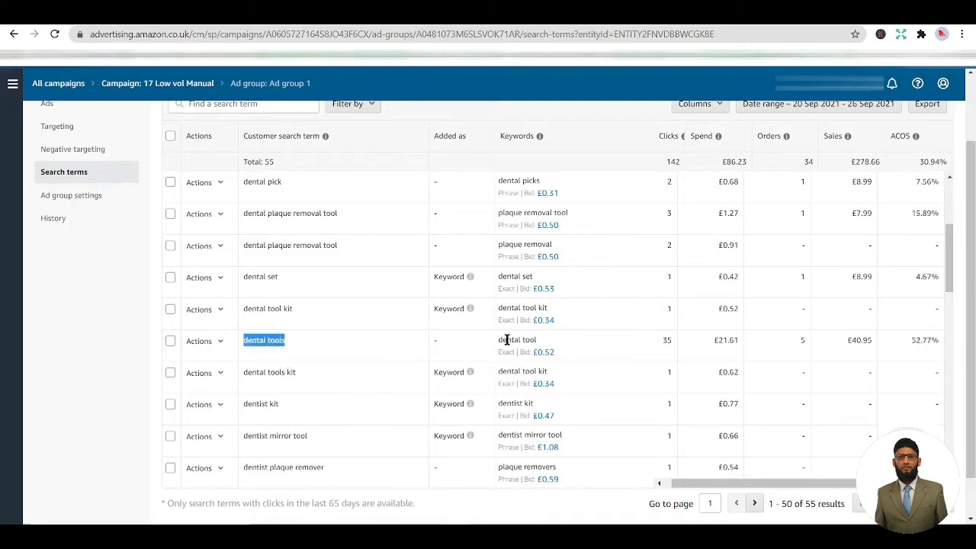
{"action": "double_click", "coordinate": [663, 341]}
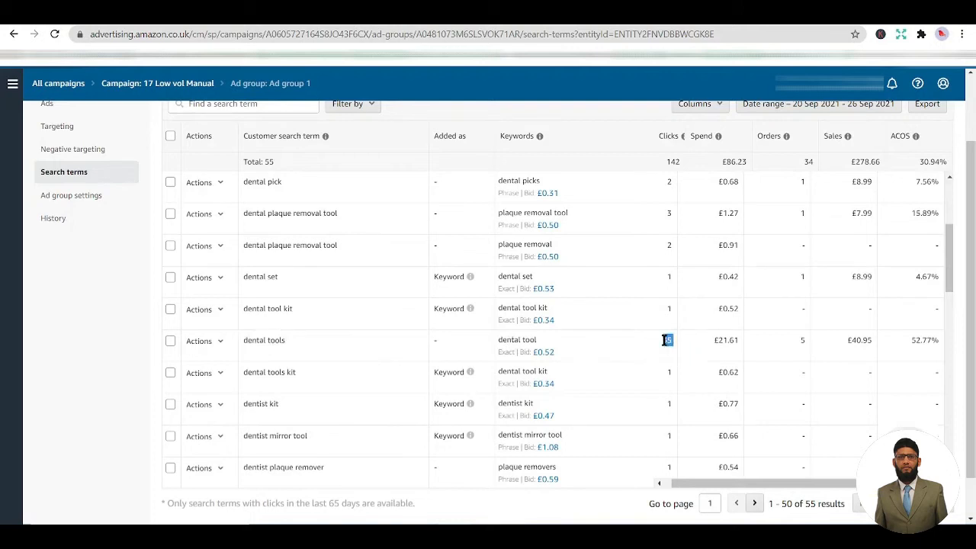
{"action": "double_click", "coordinate": [800, 344]}
{"action": "left_click", "coordinate": [672, 345]}
{"action": "double_click", "coordinate": [667, 341]}
{"action": "triple_click", "coordinate": [268, 340]}
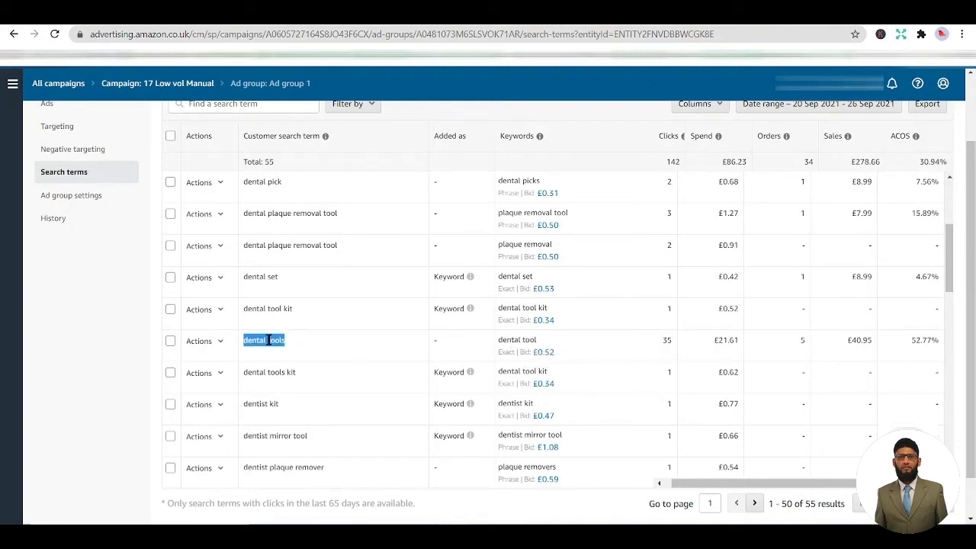
Open the ad group's targeting list and search its keywords for dental tools
{"action": "scroll", "coordinate": [268, 340], "scroll_direction": "up", "scroll_amount": 3}
{"action": "left_click", "coordinate": [67, 128]}
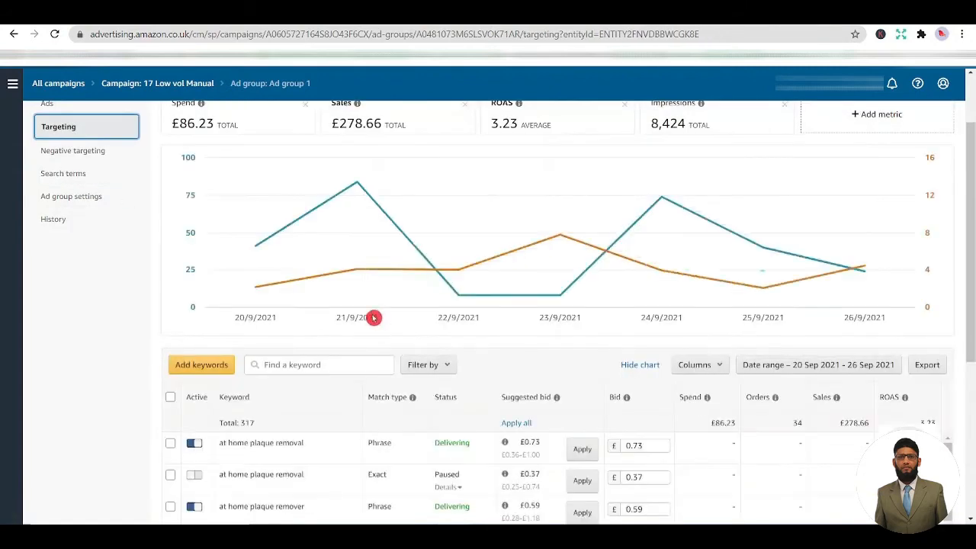
{"action": "scroll", "coordinate": [374, 314], "scroll_direction": "down", "scroll_amount": 3}
{"action": "scroll", "coordinate": [334, 235], "scroll_direction": "up", "scroll_amount": 1}
{"action": "left_click", "coordinate": [334, 235]}
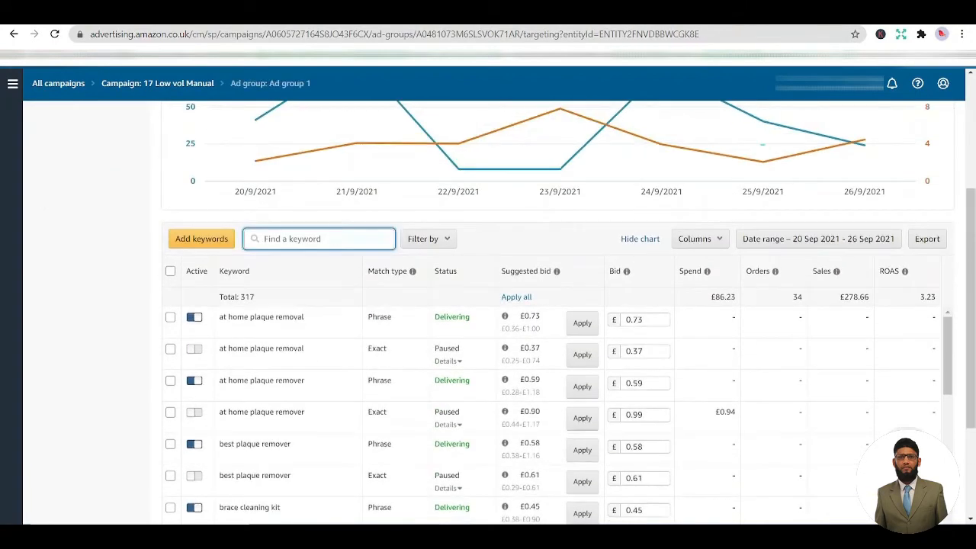
{"action": "type", "text": "dental tools"}
{"action": "key", "text": "Return"}
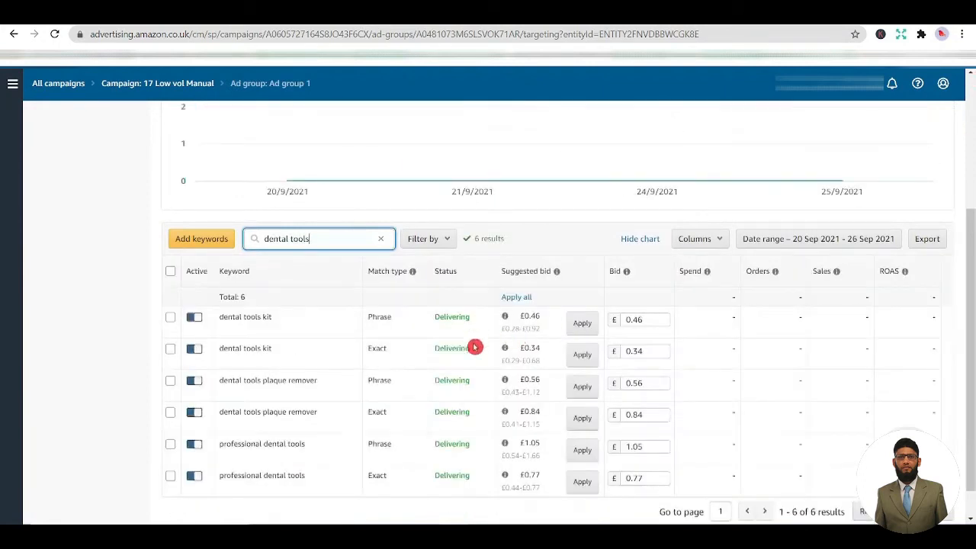
{"action": "scroll", "coordinate": [385, 372], "scroll_direction": "down", "scroll_amount": 1}
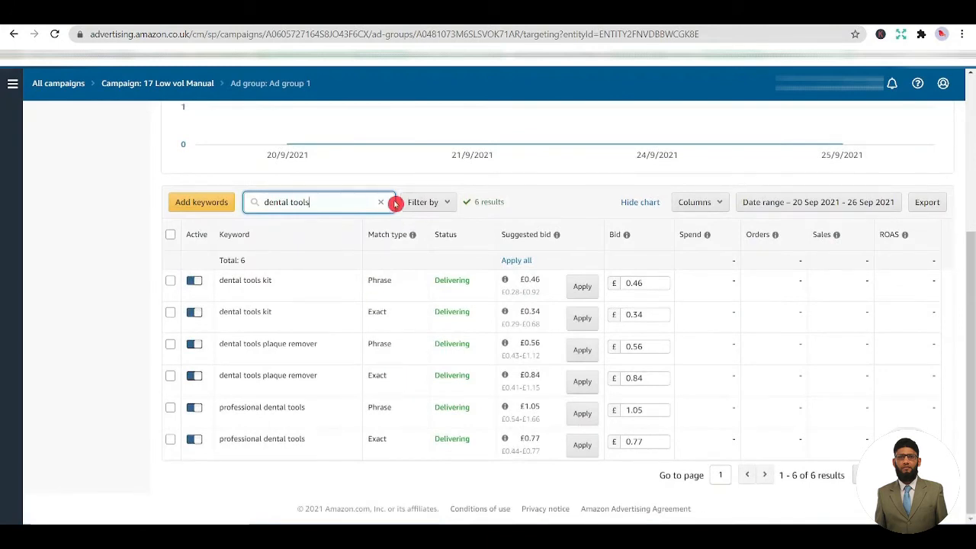
Search the targeted keywords for dental tool and compare the spend and sales of the exact match keyword
{"action": "left_click", "coordinate": [308, 203]}
{"action": "key", "text": "Return"}
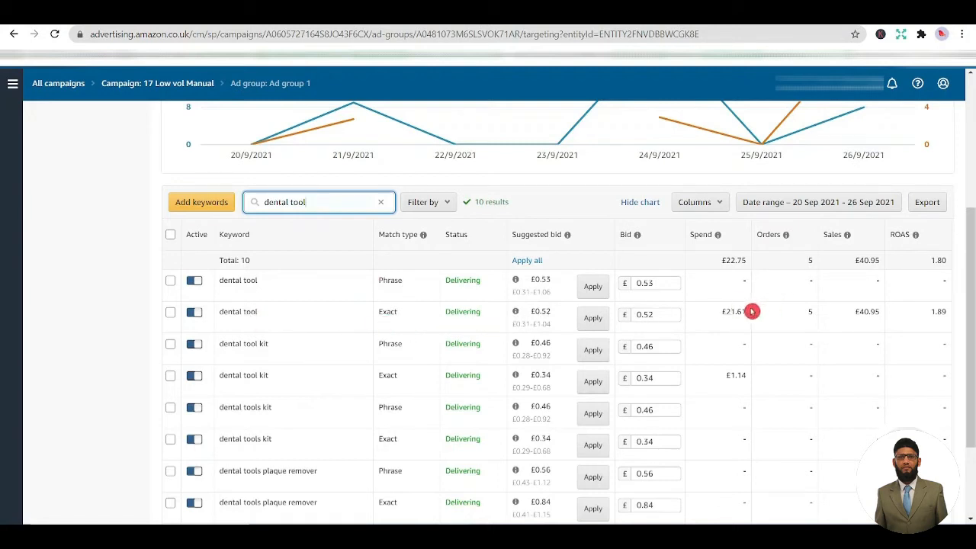
{"action": "left_click", "coordinate": [729, 312]}
{"action": "double_click", "coordinate": [728, 312]}
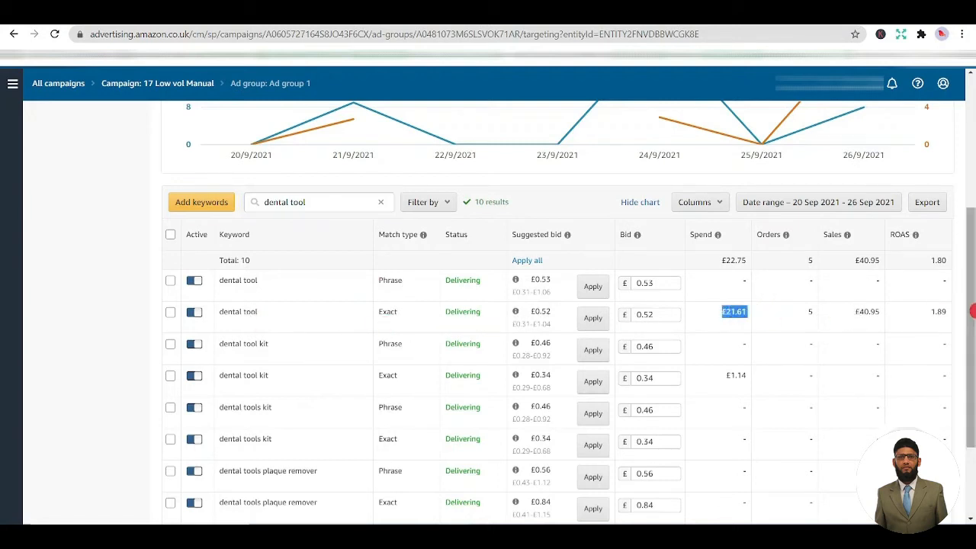
{"action": "left_click_drag", "start_coordinate": [972, 305], "coordinate": [972, 319]}
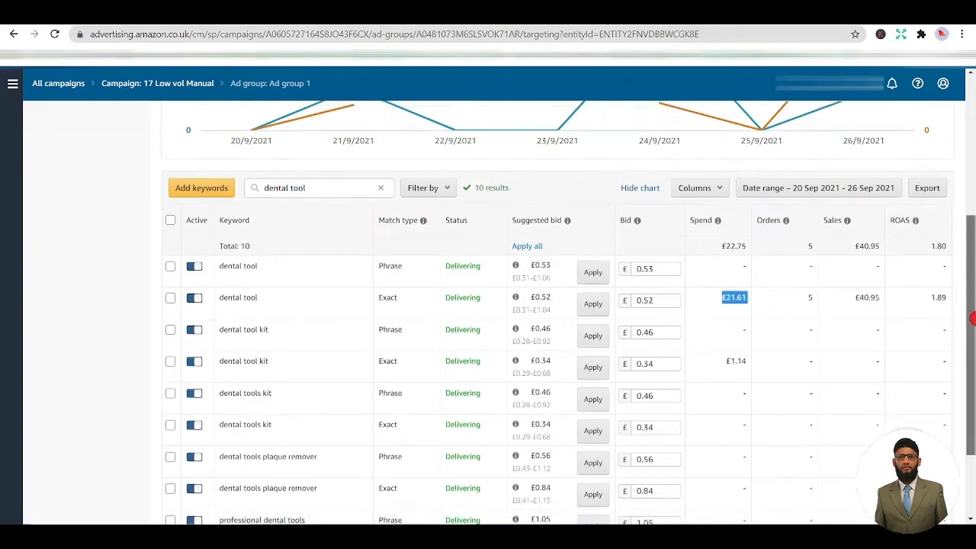
{"action": "double_click", "coordinate": [862, 298]}
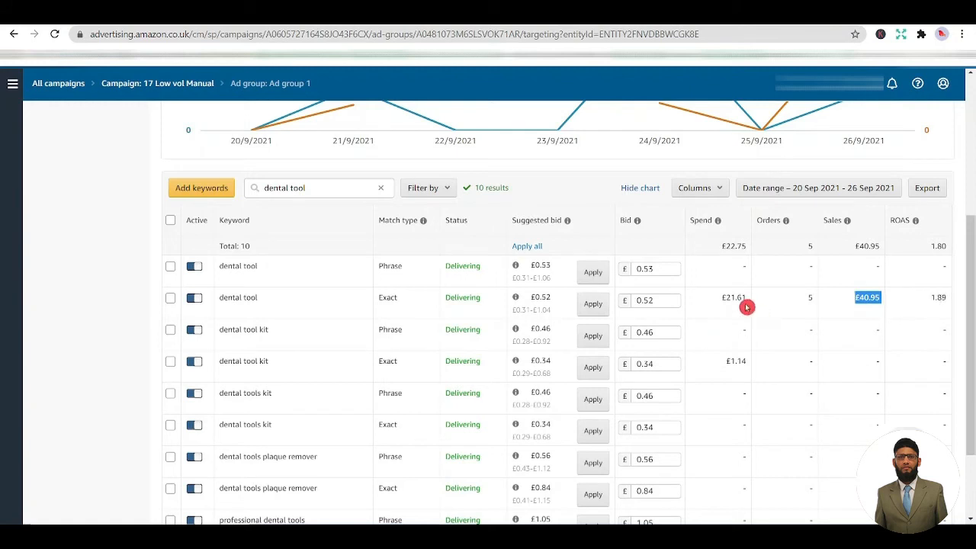
{"action": "left_click_drag", "start_coordinate": [747, 303], "coordinate": [733, 301]}
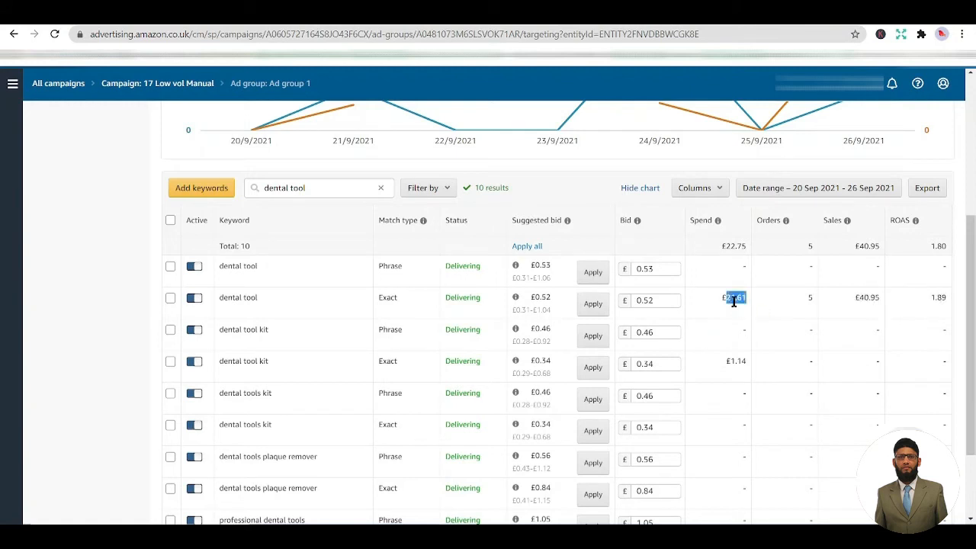
{"action": "left_click", "coordinate": [842, 300]}
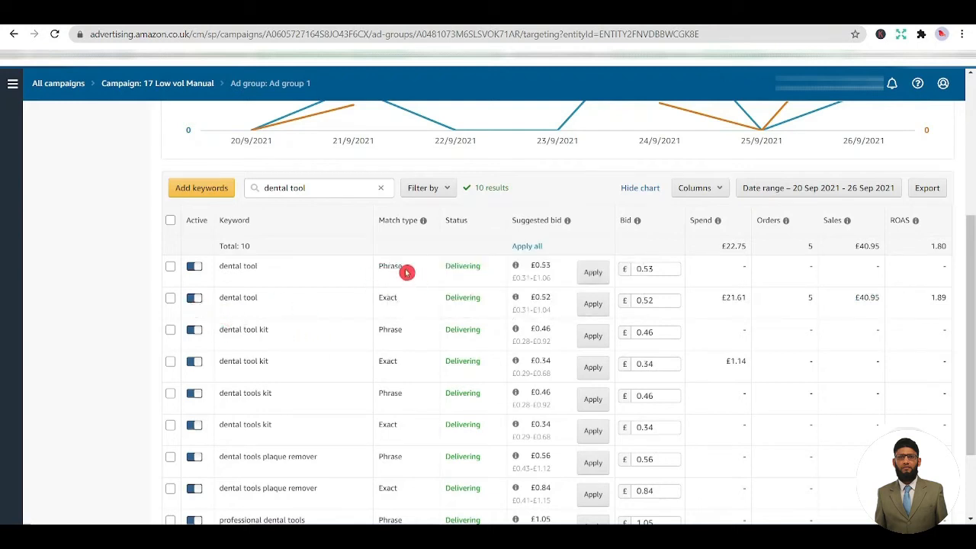
Pause the exact match keyword dental tool and save a bid of £0.63 for its phrase match version after checking the suggested bid
{"action": "left_click", "coordinate": [193, 299]}
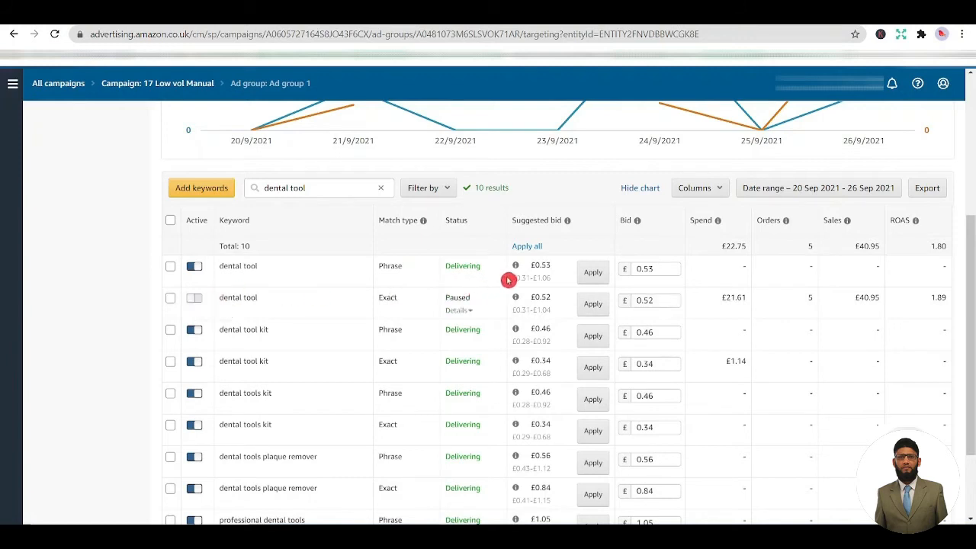
{"action": "left_click", "coordinate": [552, 271]}
{"action": "left_click", "coordinate": [555, 265]}
{"action": "mouse_move", "coordinate": [568, 221]}
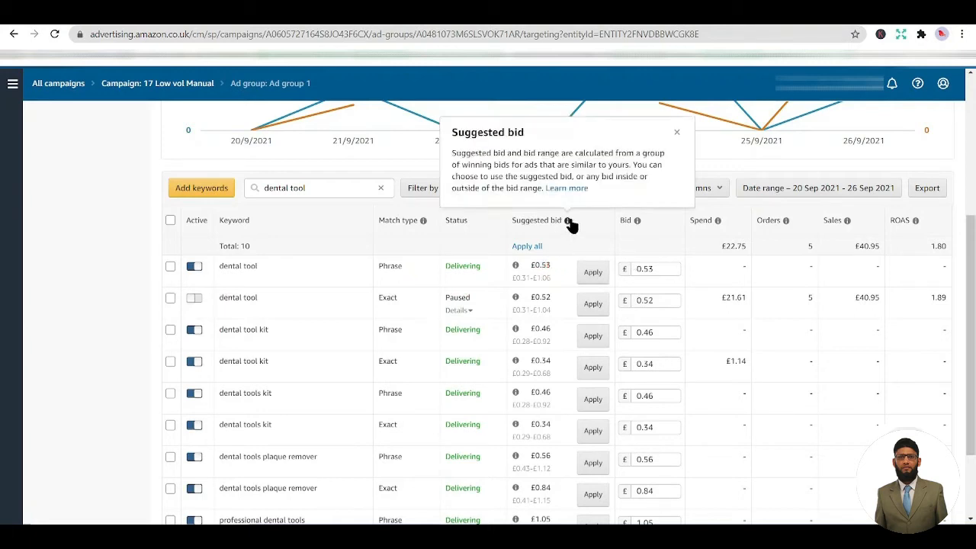
{"action": "left_click", "coordinate": [551, 266]}
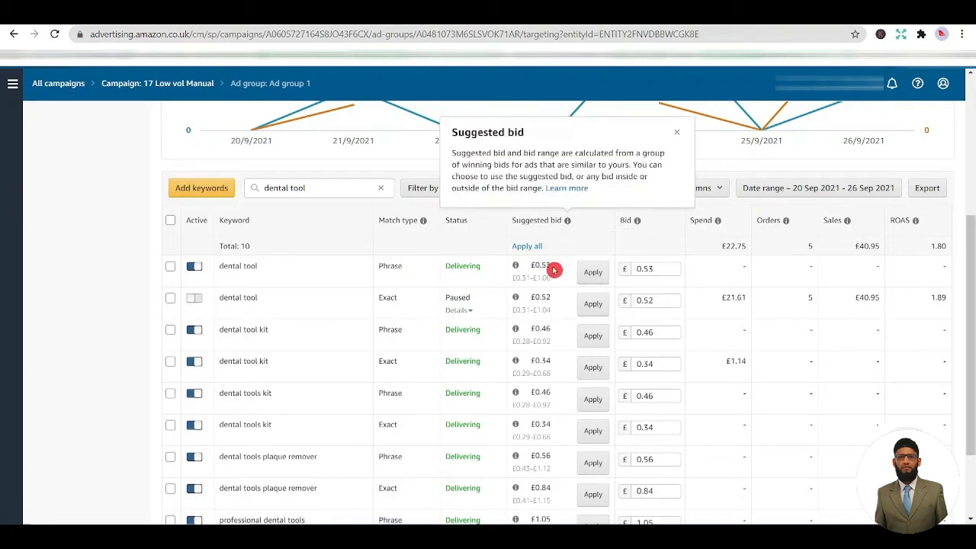
{"action": "left_click", "coordinate": [660, 270]}
{"action": "key", "text": "BackSpace"}
{"action": "key", "text": "BackSpace"}
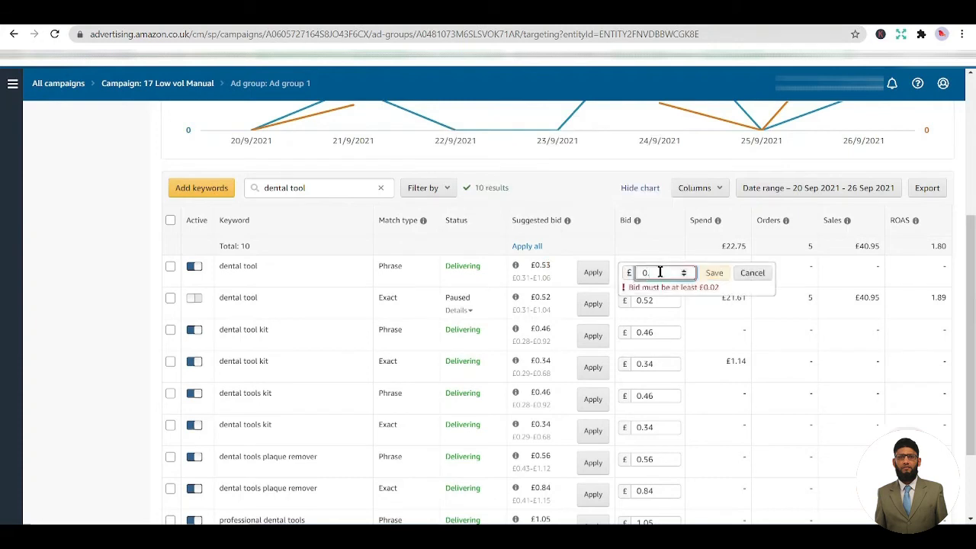
{"action": "type", "text": "63"}
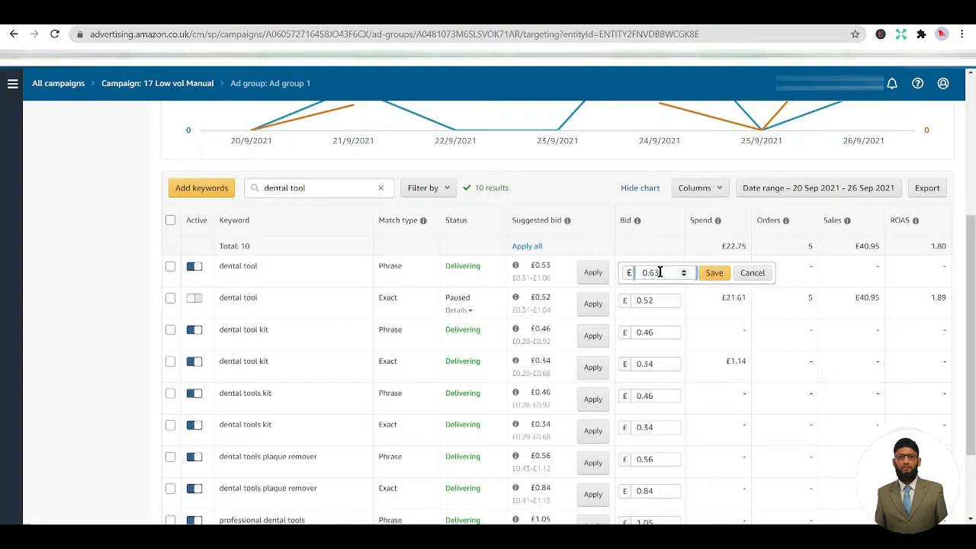
{"action": "left_click", "coordinate": [714, 273]}
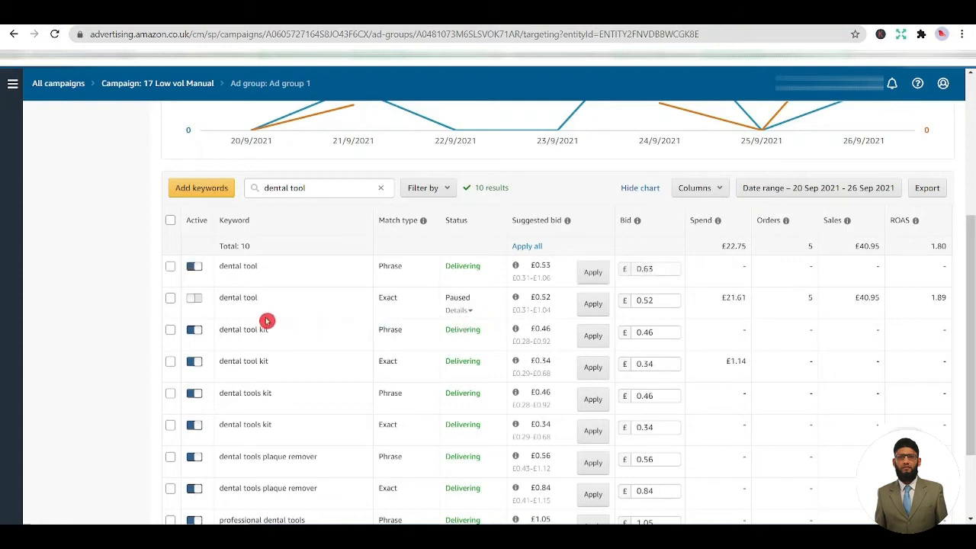
Reload the targeting list and look through the keywords that contain dental tool for a plural dental tools keyword
{"action": "scroll", "coordinate": [287, 307], "scroll_direction": "down", "scroll_amount": 3}
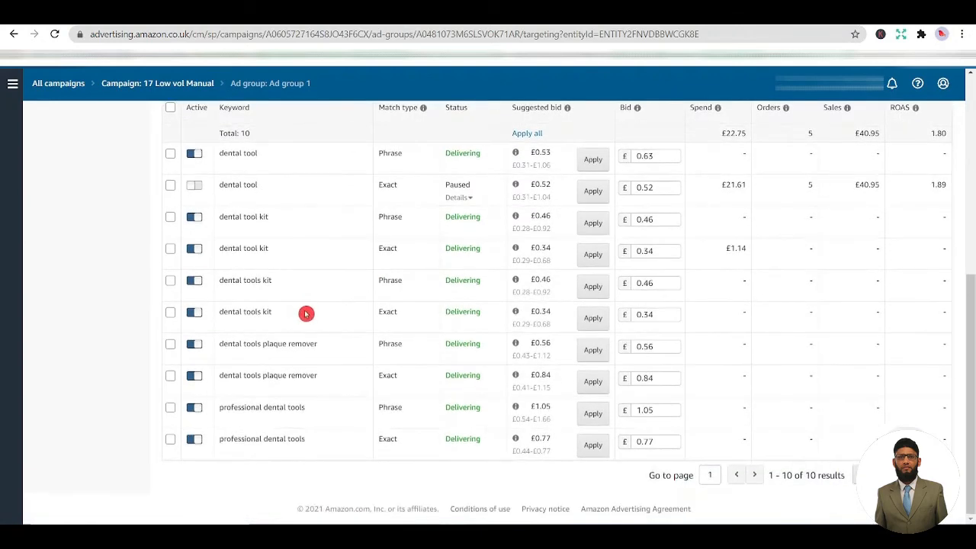
{"action": "scroll", "coordinate": [357, 315], "scroll_direction": "up", "scroll_amount": 5}
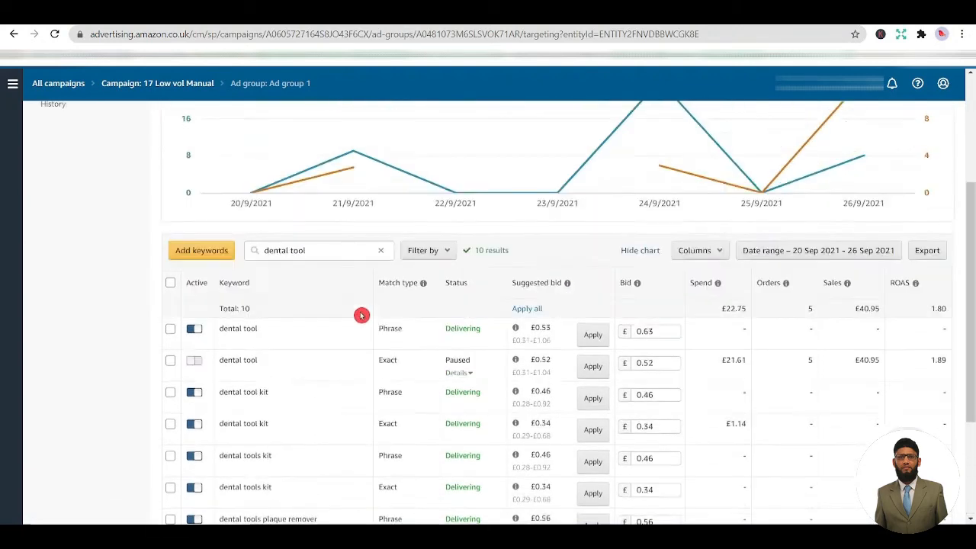
{"action": "scroll", "coordinate": [150, 314], "scroll_direction": "down", "scroll_amount": 2}
{"action": "scroll", "coordinate": [150, 314], "scroll_direction": "down", "scroll_amount": 3}
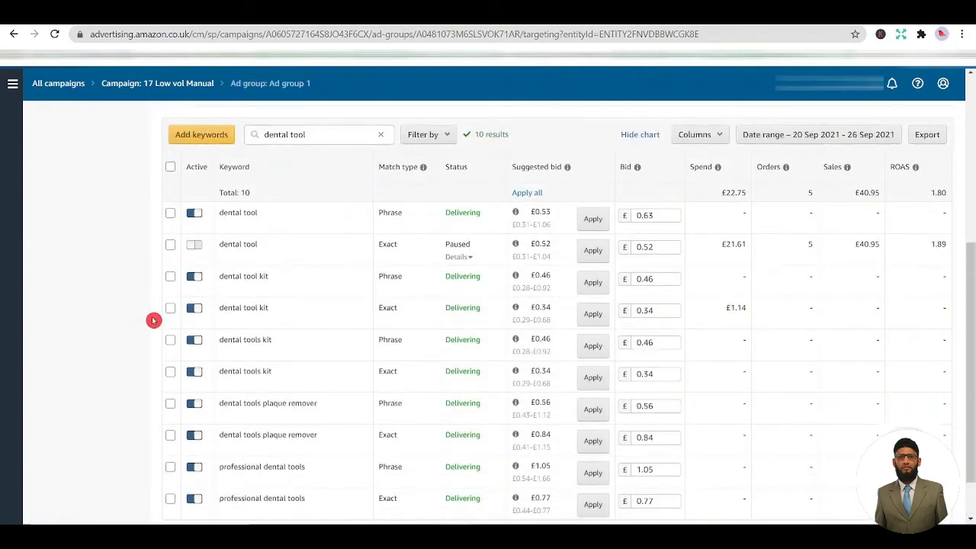
{"action": "scroll", "coordinate": [153, 320], "scroll_direction": "up", "scroll_amount": 3}
{"action": "scroll", "coordinate": [78, 189], "scroll_direction": "up", "scroll_amount": 1}
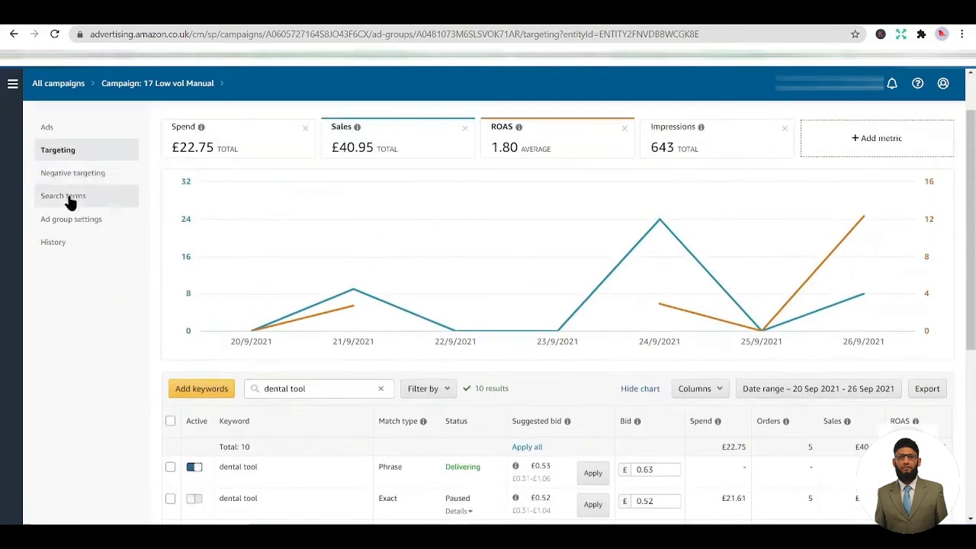
{"action": "left_click", "coordinate": [76, 152]}
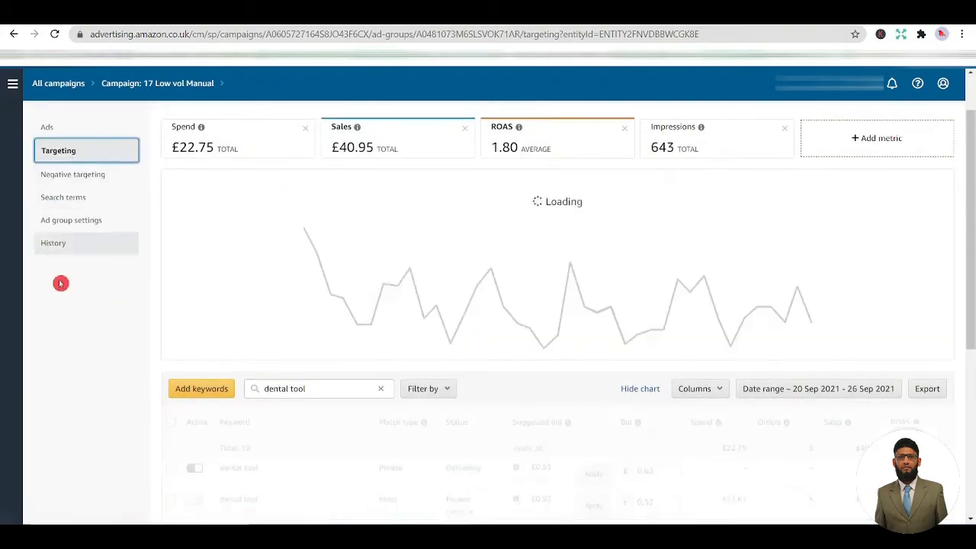
{"action": "scroll", "coordinate": [83, 324], "scroll_direction": "down", "scroll_amount": 3}
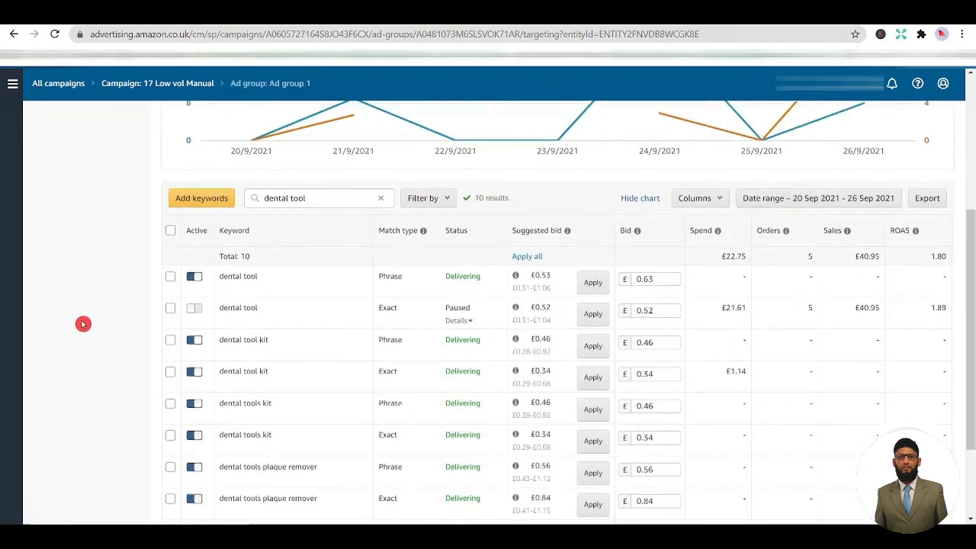
{"action": "scroll", "coordinate": [82, 328], "scroll_direction": "down", "scroll_amount": 2}
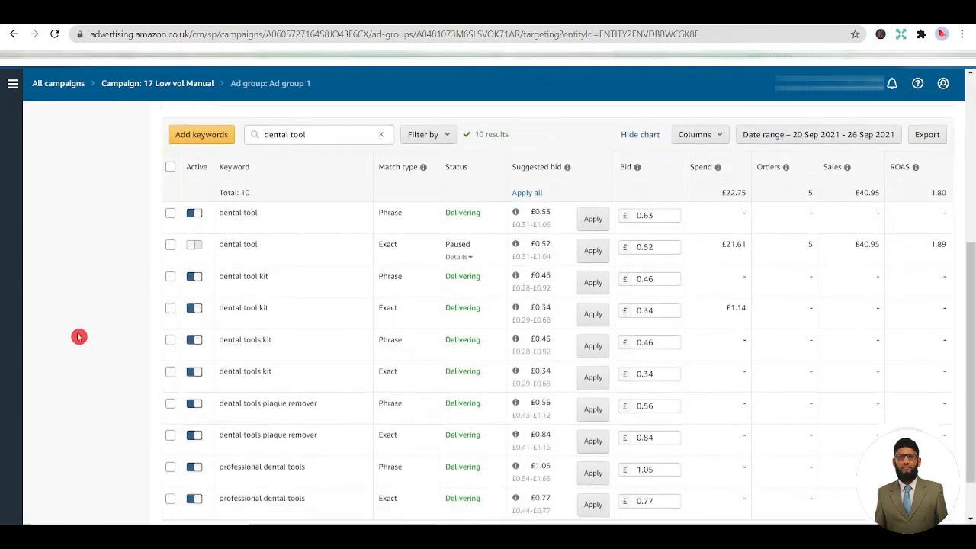
{"action": "scroll", "coordinate": [80, 338], "scroll_direction": "up", "scroll_amount": 2}
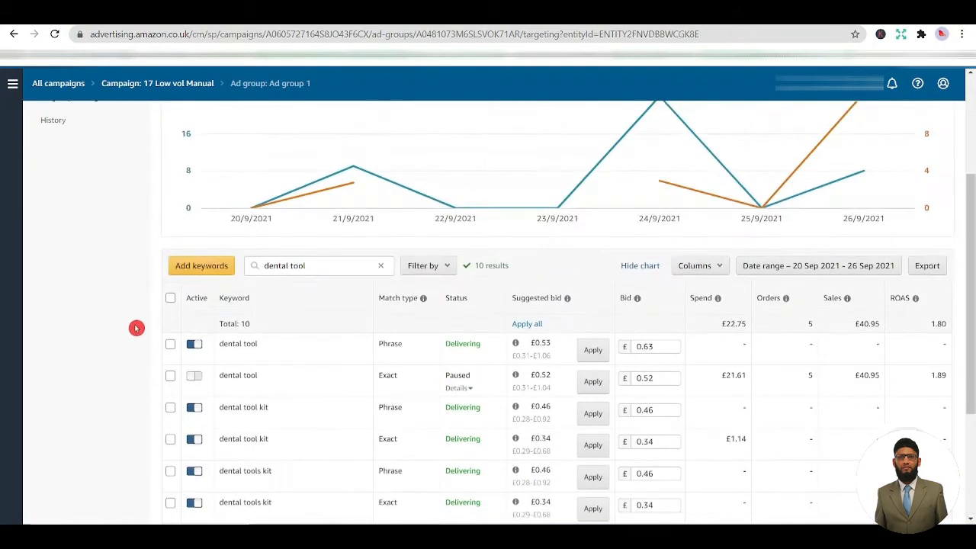
Start adding keywords to the ad group as a manually entered list with only the Phrase match type enabled
{"action": "left_click", "coordinate": [197, 267]}
{"action": "left_click", "coordinate": [259, 179]}
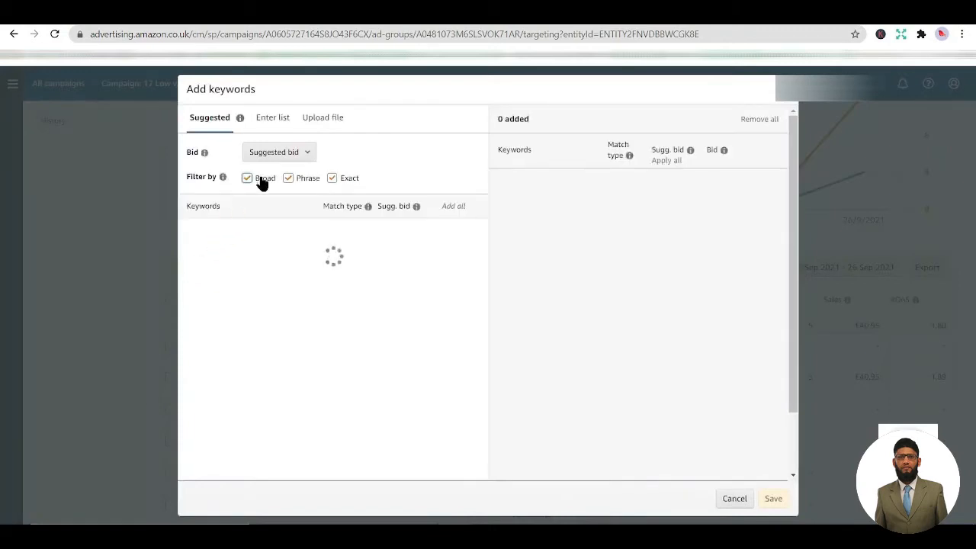
{"action": "left_click", "coordinate": [254, 178]}
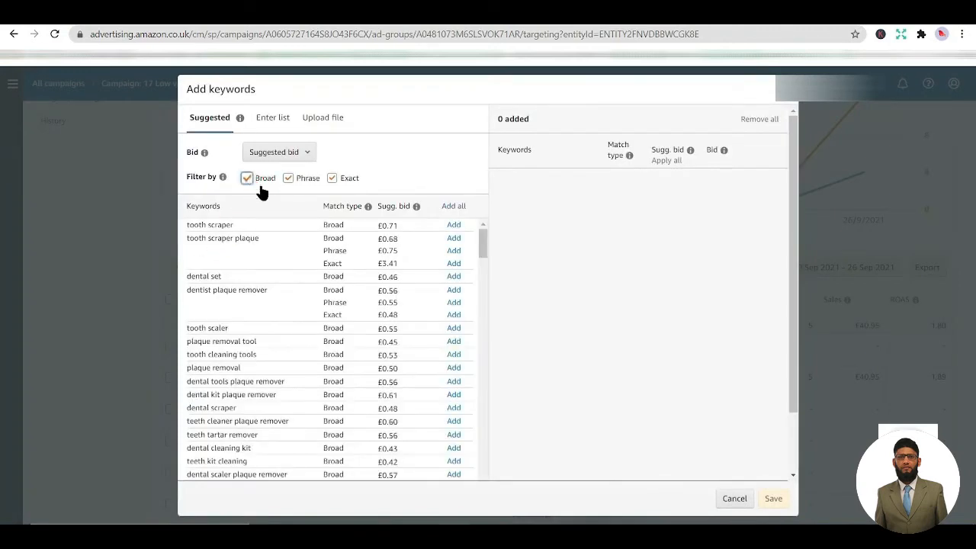
{"action": "left_click", "coordinate": [336, 183]}
{"action": "left_click", "coordinate": [290, 183]}
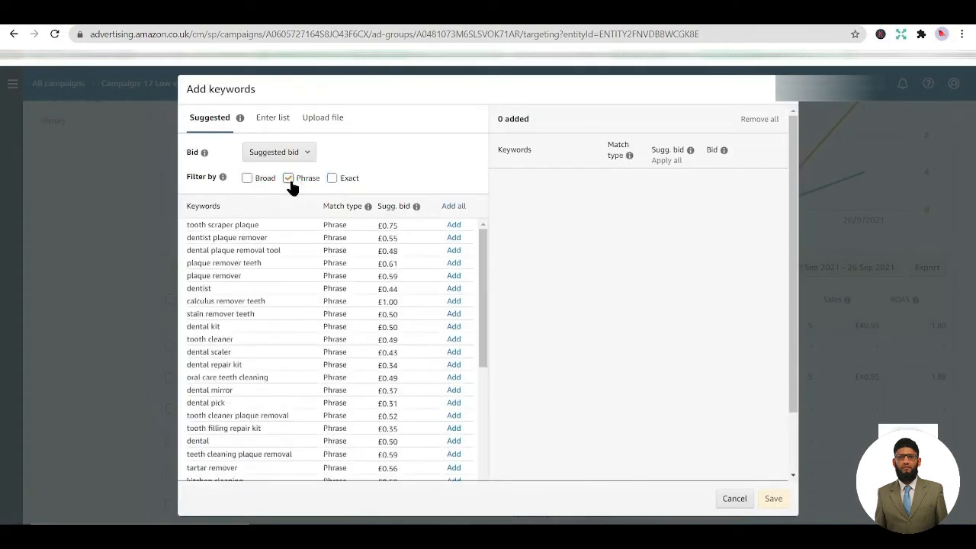
{"action": "left_click", "coordinate": [275, 120]}
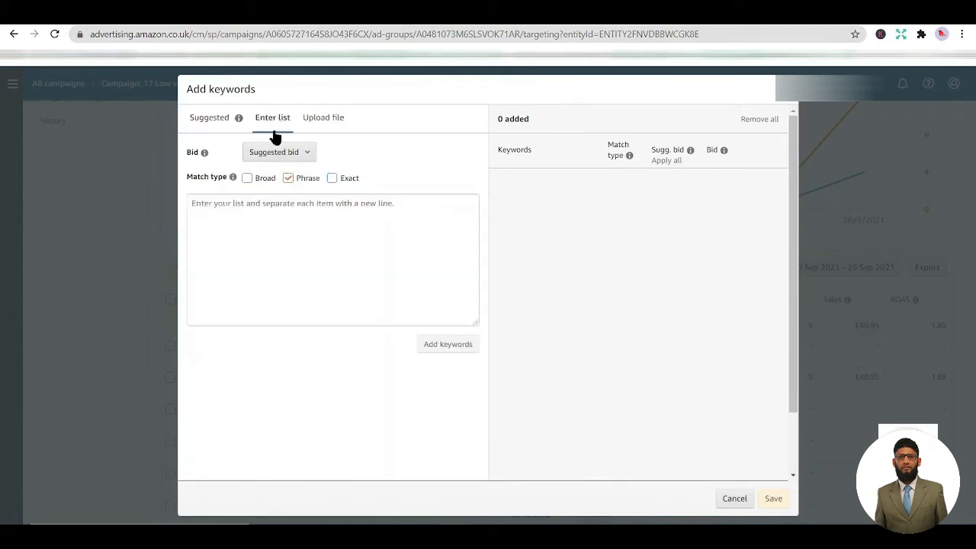
Add dental tools to the list of new phrase match keywords with the suggested bid option
{"action": "left_click", "coordinate": [282, 222]}
{"action": "left_click", "coordinate": [289, 152]}
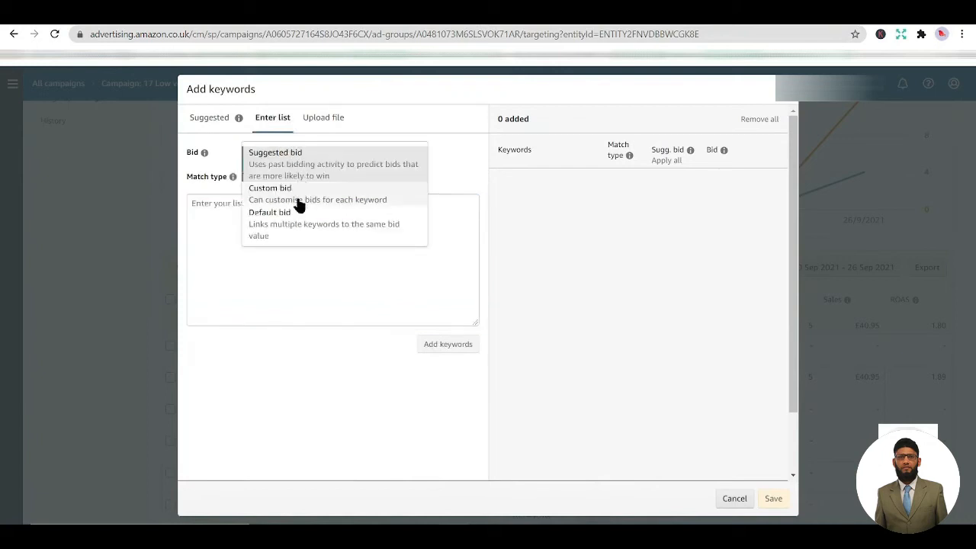
{"action": "left_click", "coordinate": [287, 155]}
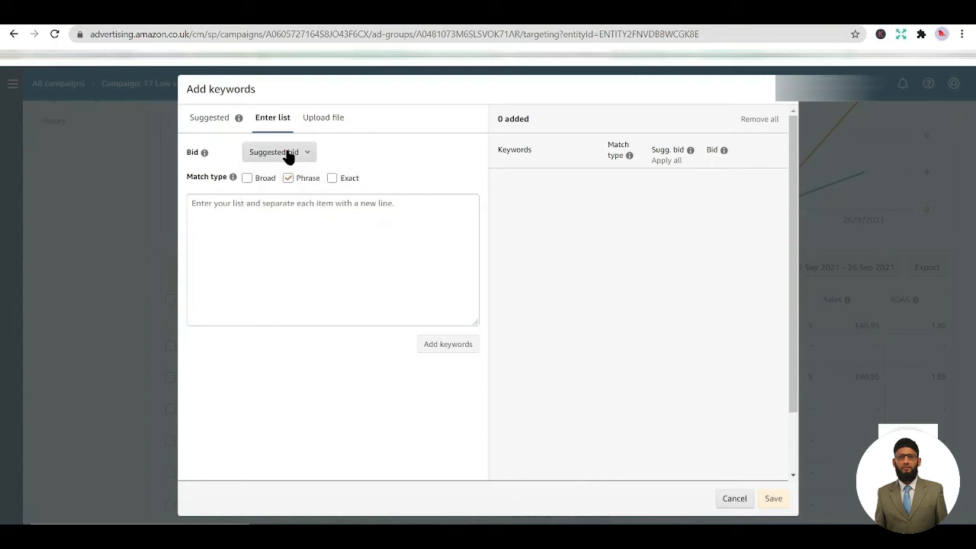
{"action": "left_click", "coordinate": [310, 231]}
{"action": "type", "text": "dental tools"}
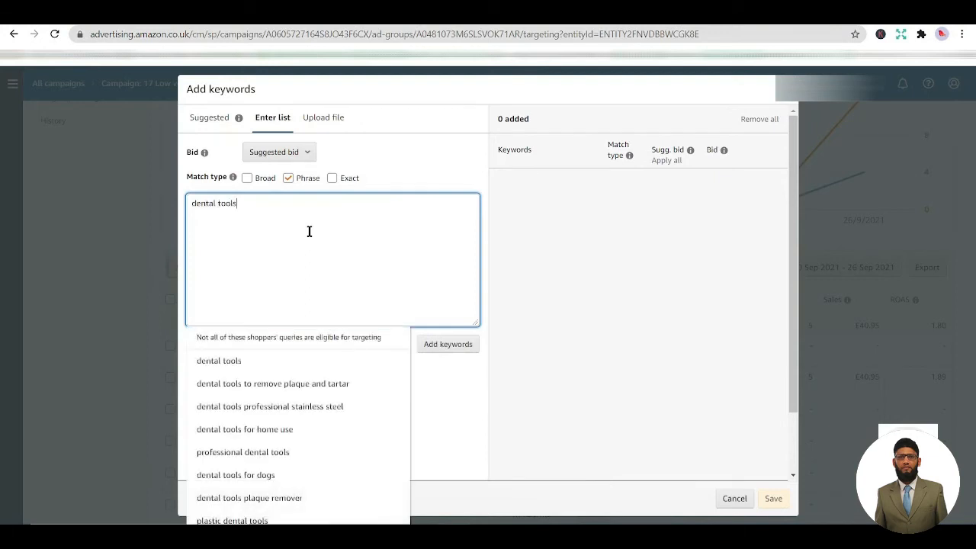
{"action": "left_click", "coordinate": [450, 345]}
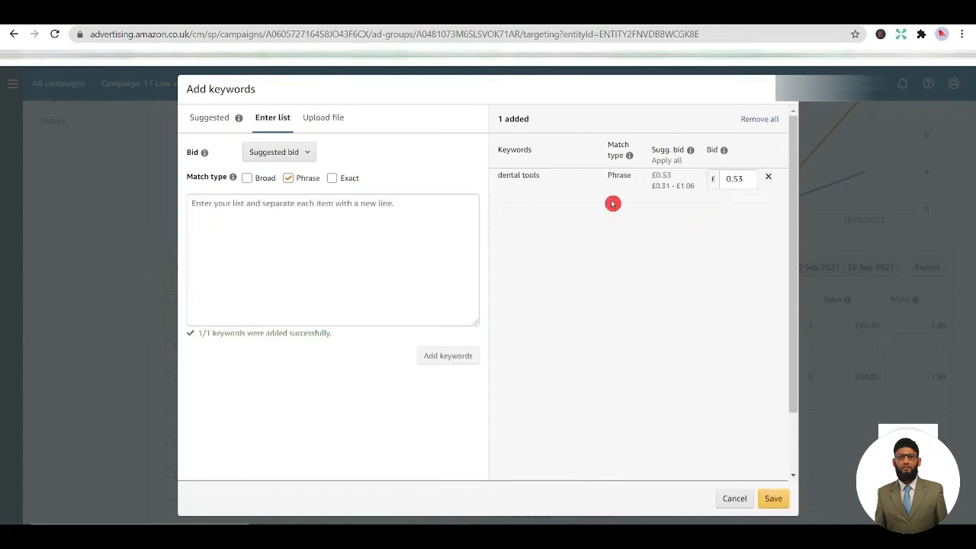
Set the new dental tools phrase keyword's bid to £0.65 and save the keyword to the ad group
{"action": "left_click", "coordinate": [307, 155]}
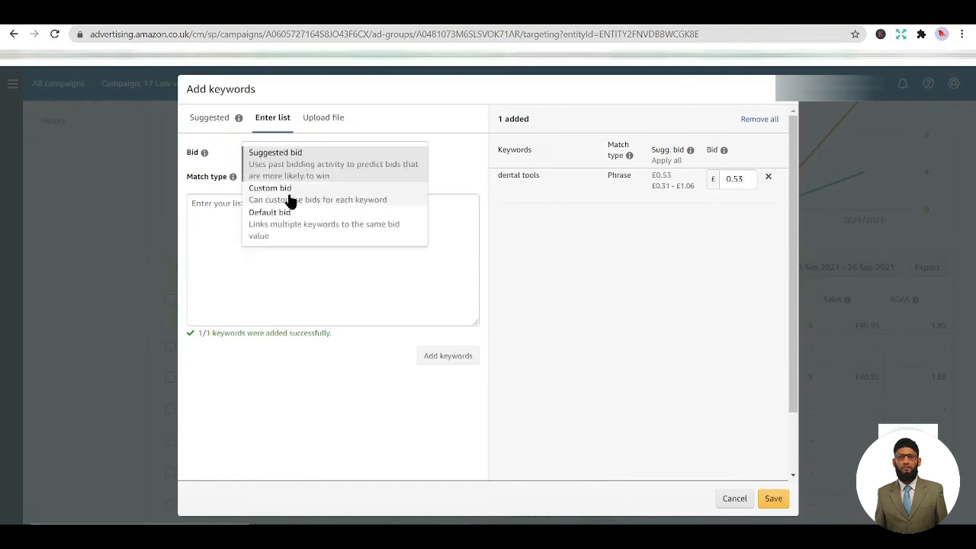
{"action": "left_click", "coordinate": [450, 161]}
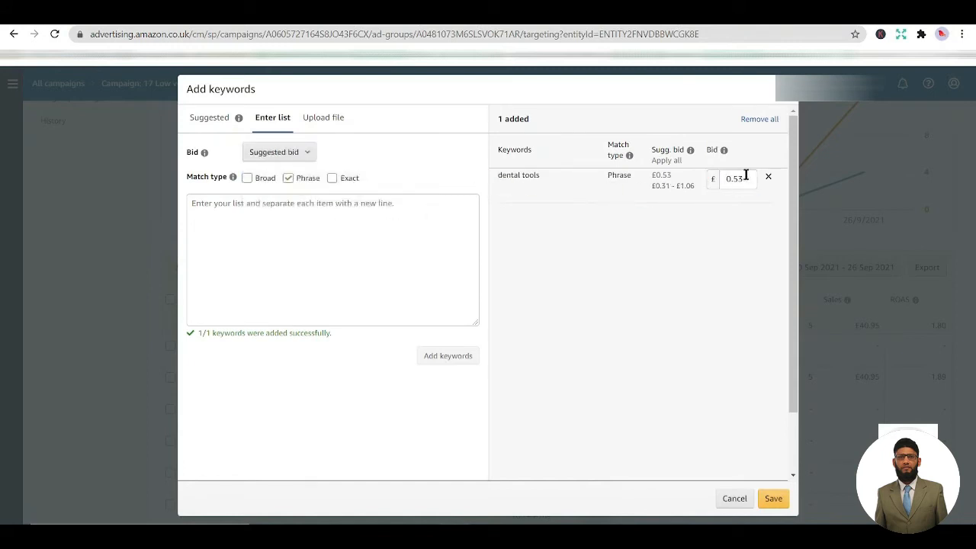
{"action": "left_click", "coordinate": [736, 178]}
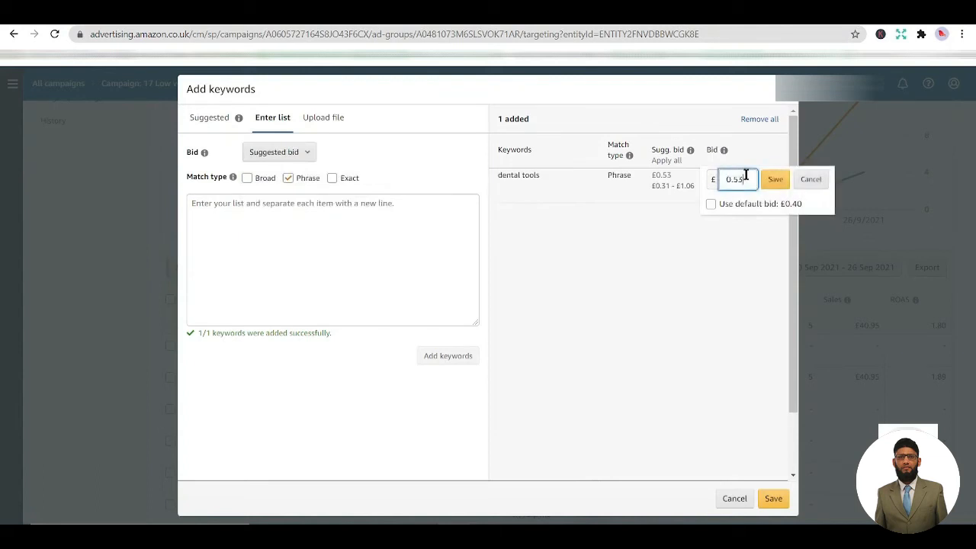
{"action": "key", "text": "BackSpace"}
{"action": "key", "text": "BackSpace"}
{"action": "key", "text": "BackSpace"}
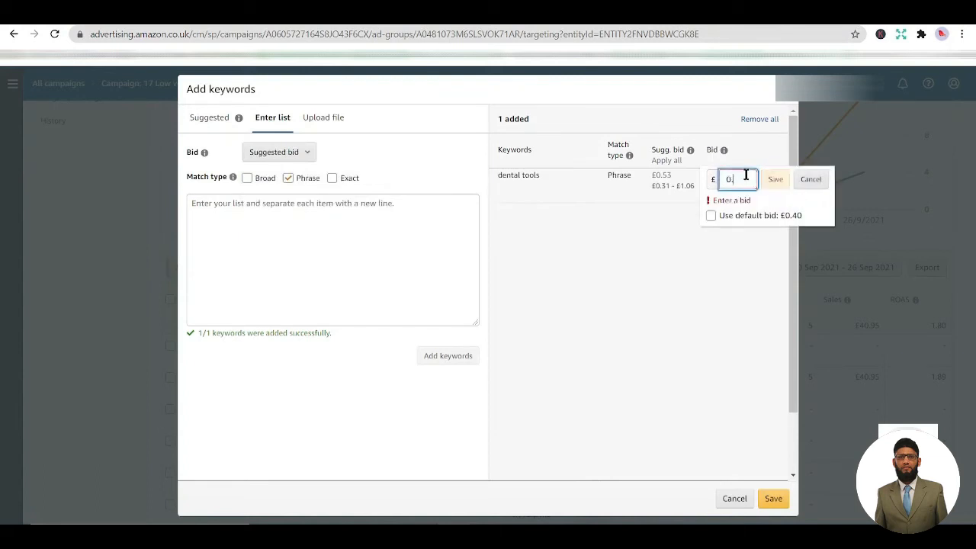
{"action": "type", "text": ".65"}
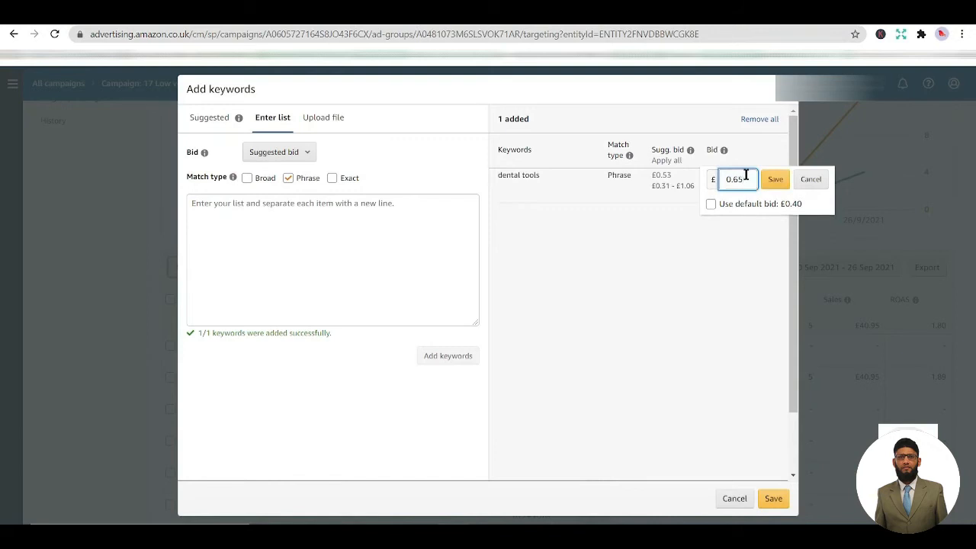
{"action": "left_click", "coordinate": [766, 181]}
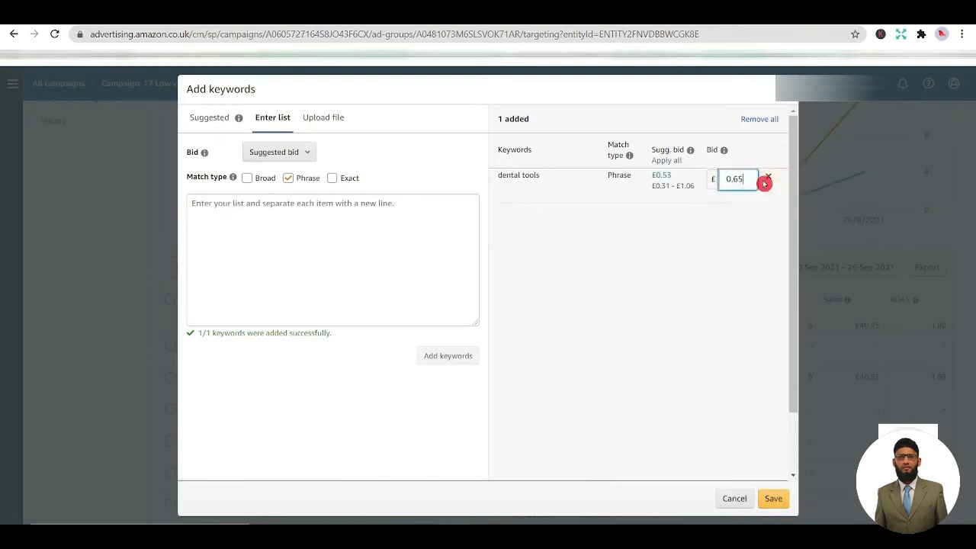
{"action": "left_click", "coordinate": [771, 498]}
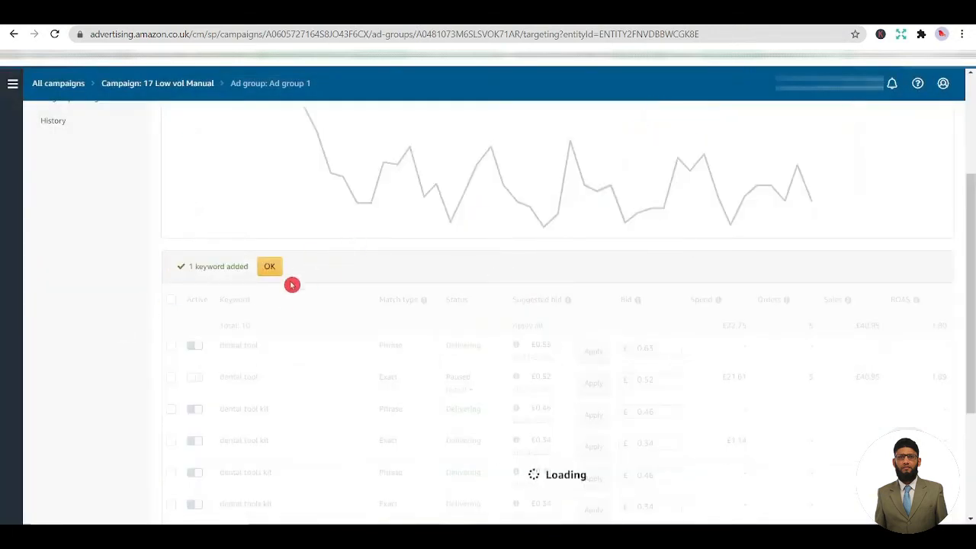
{"action": "left_click", "coordinate": [271, 267]}
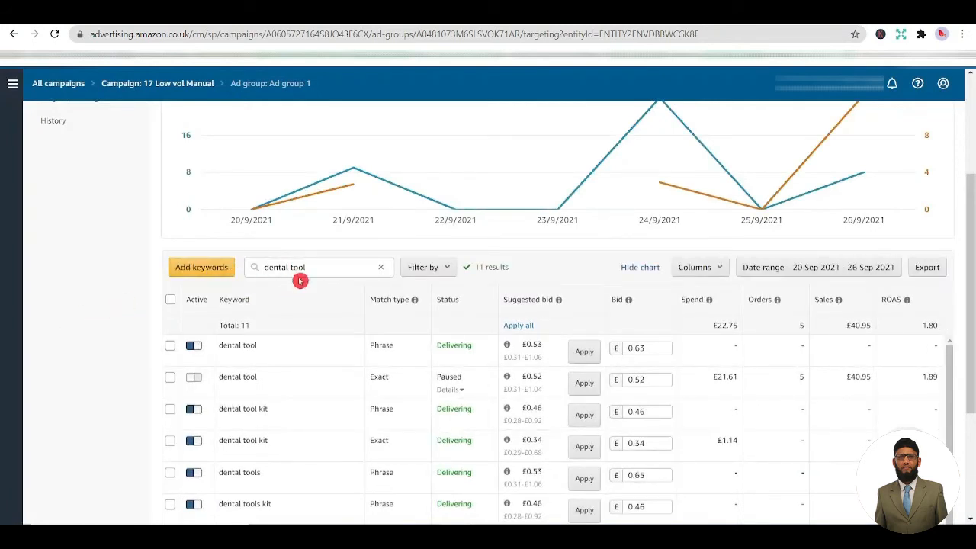
Look through the dental tool keywords for the added dental tools phrase keyword and compare its bid with the others
{"action": "scroll", "coordinate": [286, 324], "scroll_direction": "down", "scroll_amount": 1}
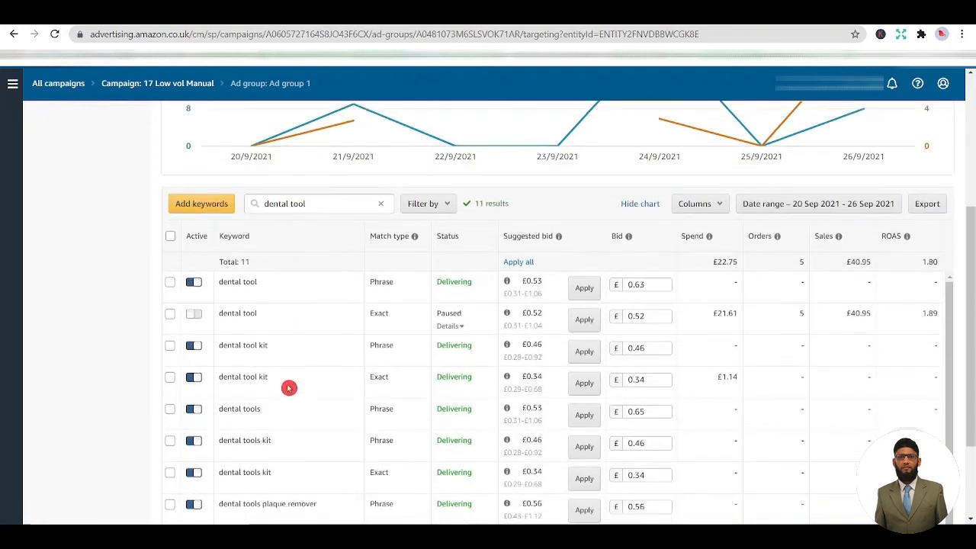
{"action": "scroll", "coordinate": [275, 412], "scroll_direction": "up", "scroll_amount": 1}
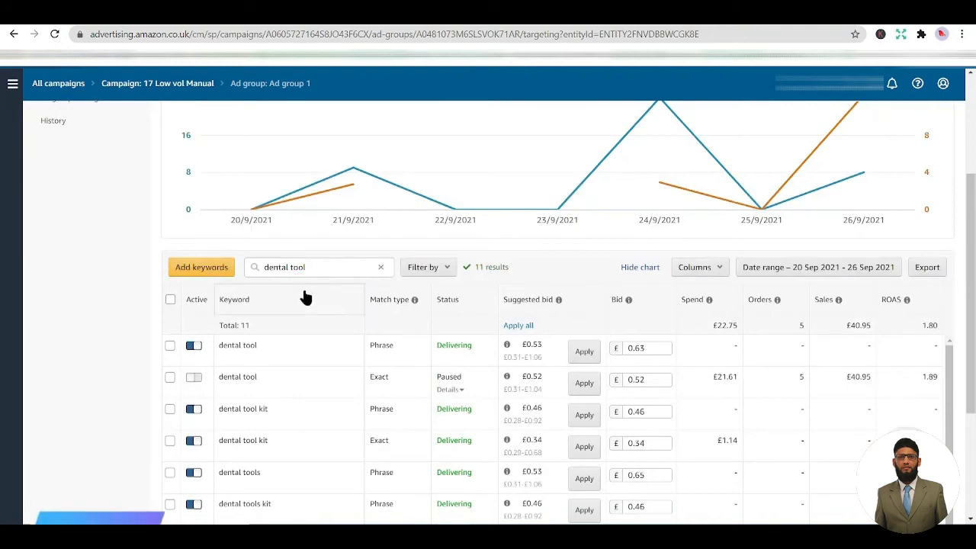
{"action": "scroll", "coordinate": [283, 323], "scroll_direction": "down", "scroll_amount": 1}
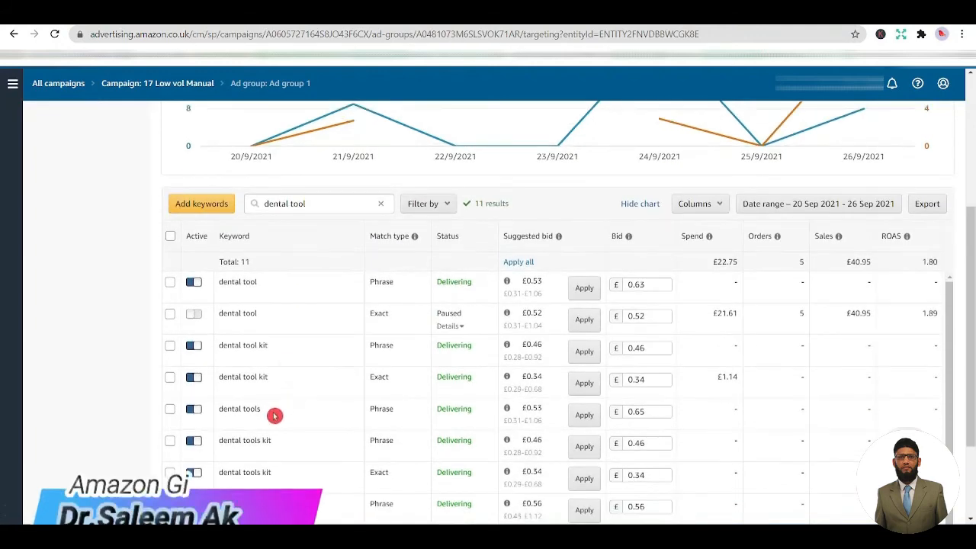
{"action": "scroll", "coordinate": [289, 396], "scroll_direction": "up", "scroll_amount": 2}
{"action": "scroll", "coordinate": [259, 366], "scroll_direction": "down", "scroll_amount": 3}
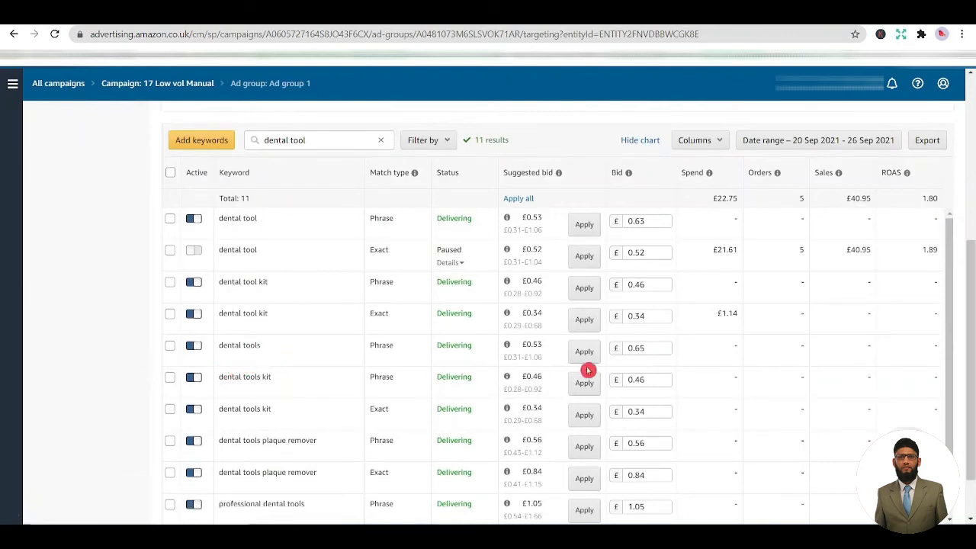
{"action": "left_click_drag", "start_coordinate": [296, 359], "coordinate": [226, 348]}
{"action": "left_click", "coordinate": [109, 347]}
Open the ad group's search terms and check which keyword the customer search term dental tools is matched to
{"action": "scroll", "coordinate": [85, 337], "scroll_direction": "up", "scroll_amount": 4}
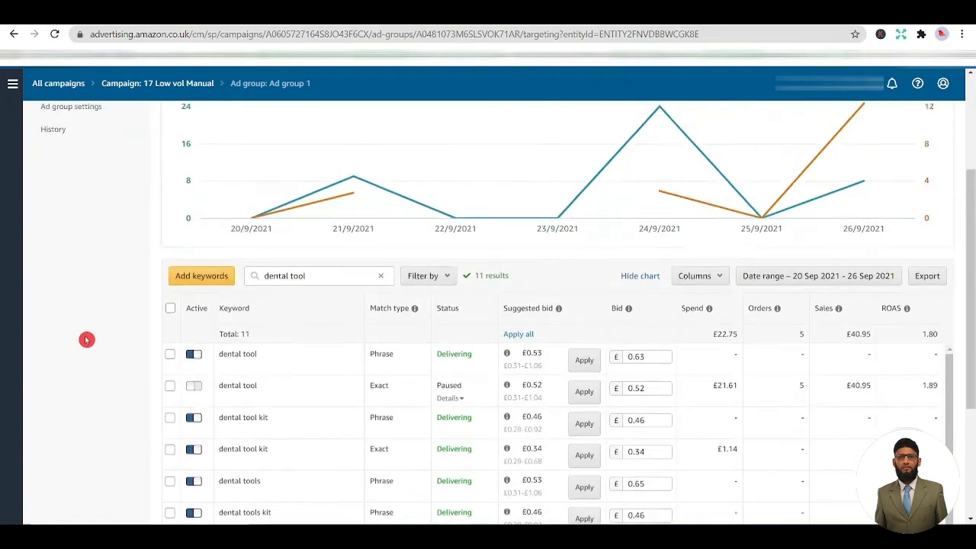
{"action": "left_click", "coordinate": [80, 244]}
{"action": "left_click", "coordinate": [76, 261]}
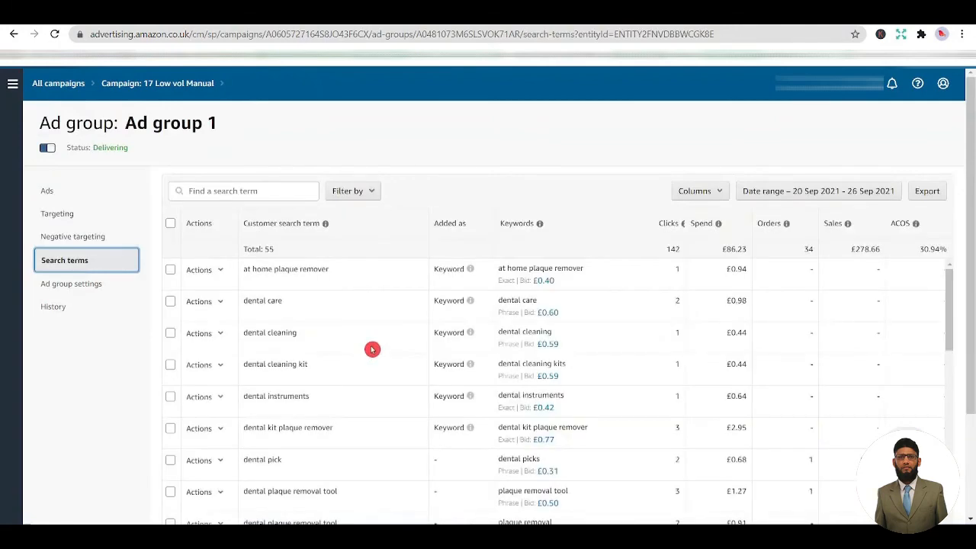
{"action": "scroll", "coordinate": [333, 374], "scroll_direction": "down", "scroll_amount": 2}
{"action": "scroll", "coordinate": [333, 374], "scroll_direction": "down", "scroll_amount": 4}
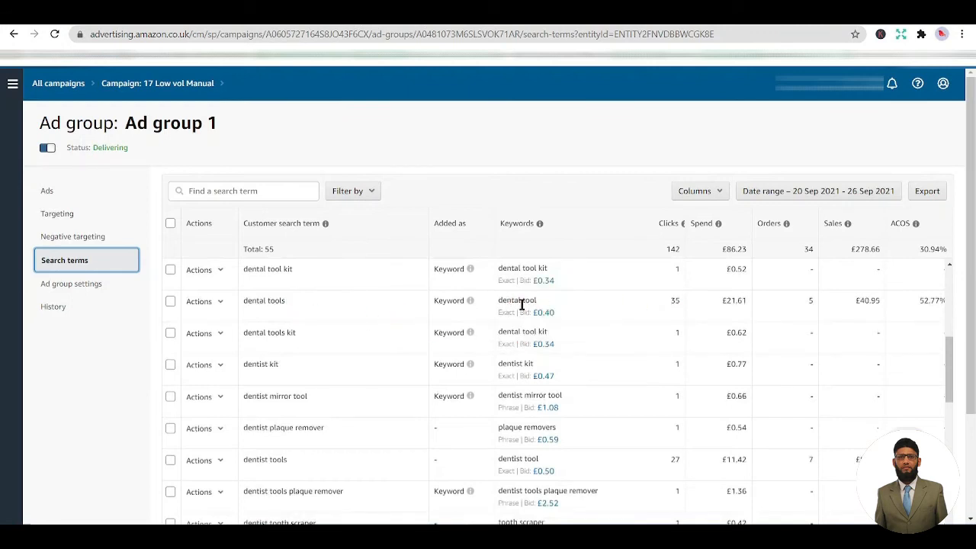
{"action": "triple_click", "coordinate": [520, 304]}
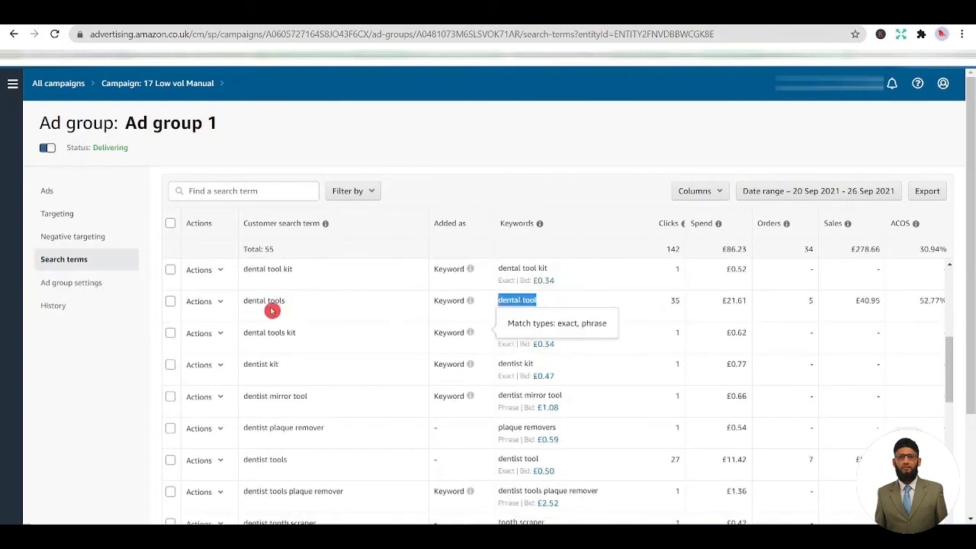
Return to the targeting list and check the dental tools phrase keyword against the related dental tool keywords
{"action": "left_click", "coordinate": [88, 215]}
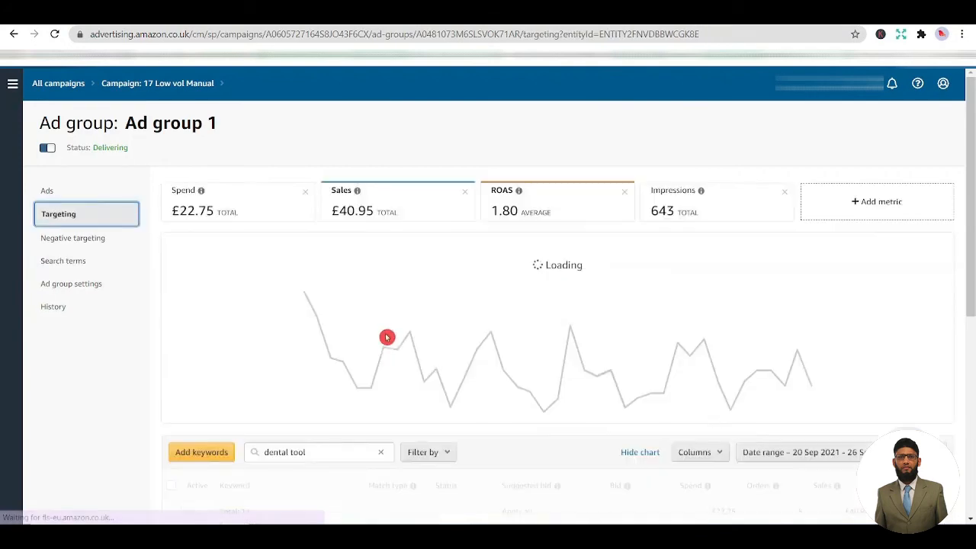
{"action": "scroll", "coordinate": [389, 339], "scroll_direction": "down", "scroll_amount": 3}
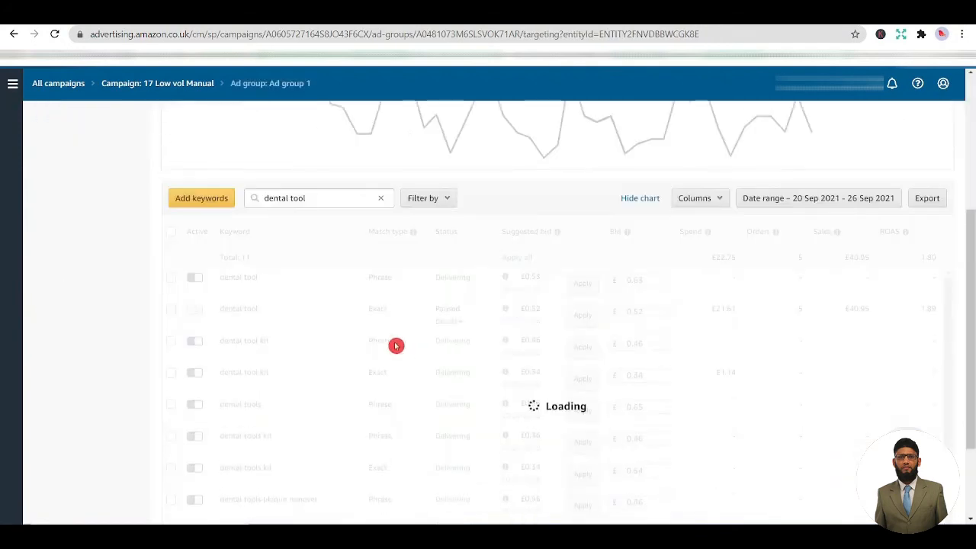
{"action": "triple_click", "coordinate": [248, 405]}
{"action": "mouse_move", "coordinate": [524, 442]}
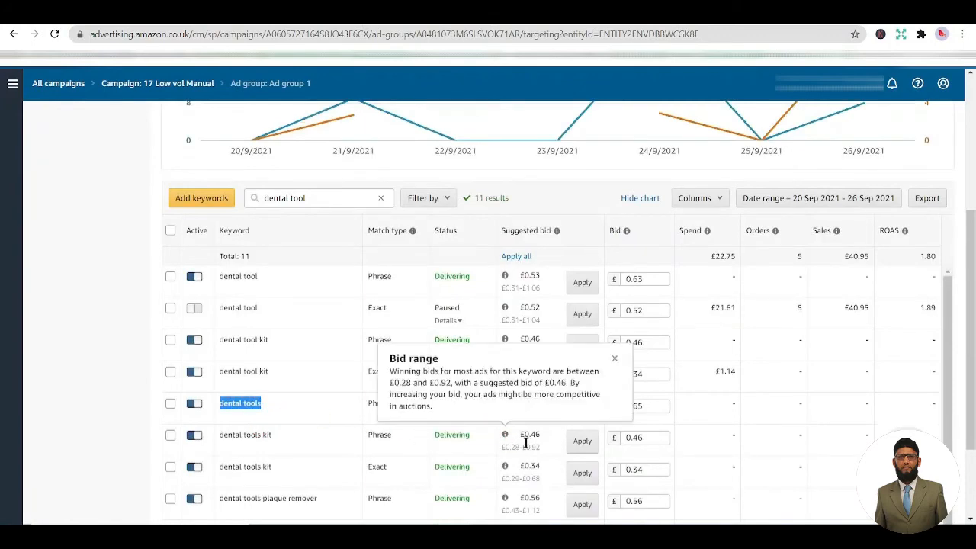
{"action": "scroll", "coordinate": [152, 416], "scroll_direction": "down", "scroll_amount": 1}
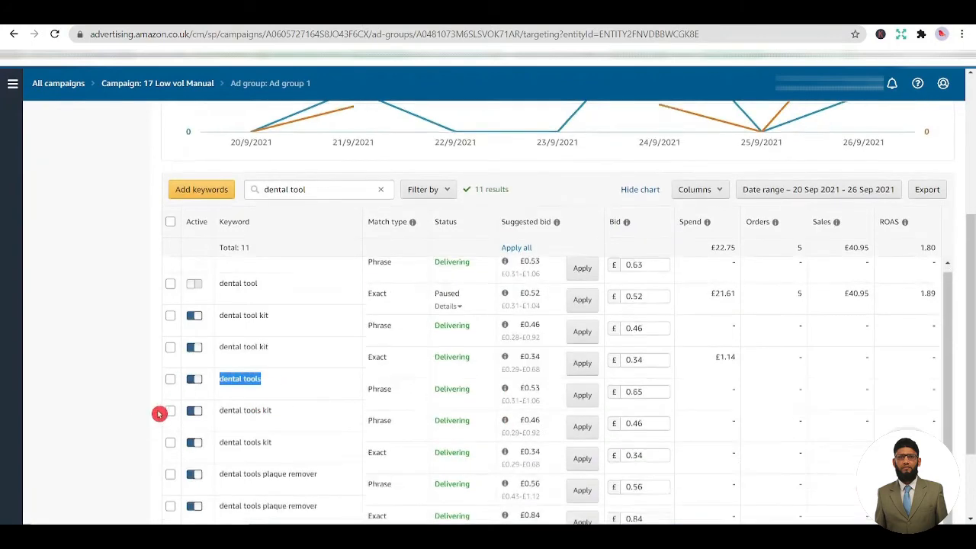
{"action": "scroll", "coordinate": [157, 414], "scroll_direction": "up", "scroll_amount": 5}
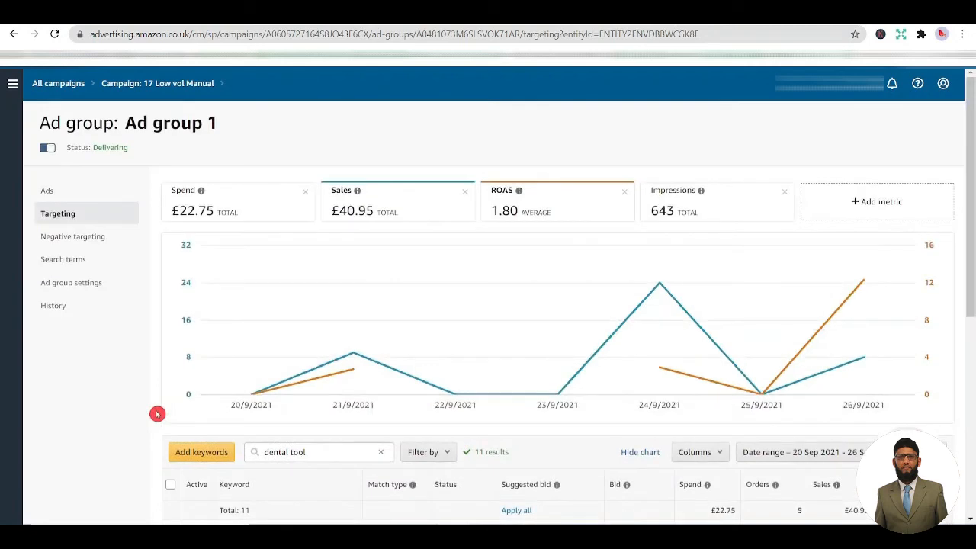
Review the ad group's customer search terms, comparing clicks, spend, orders and ACOS with their matched keywords, including dentist tools
{"action": "left_click", "coordinate": [81, 262]}
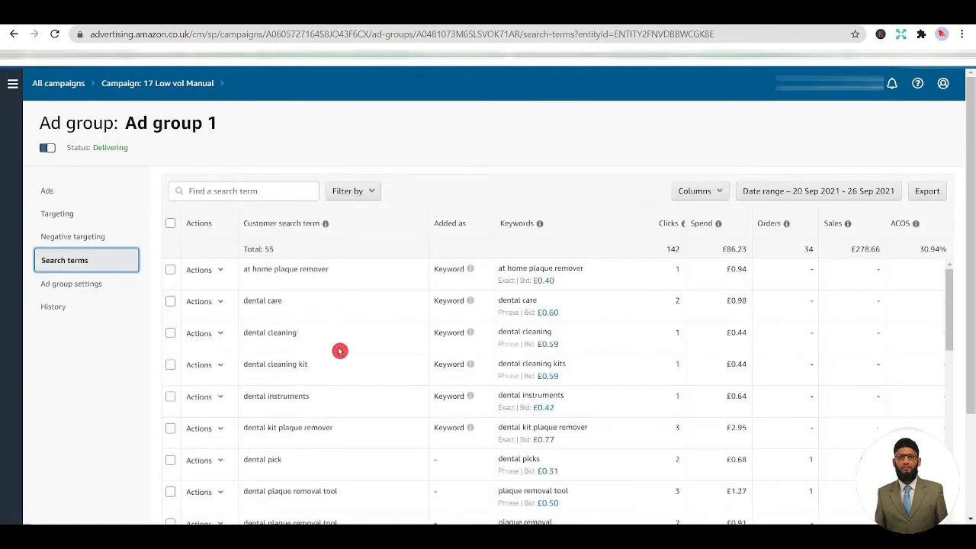
{"action": "scroll", "coordinate": [338, 350], "scroll_direction": "down", "scroll_amount": 1}
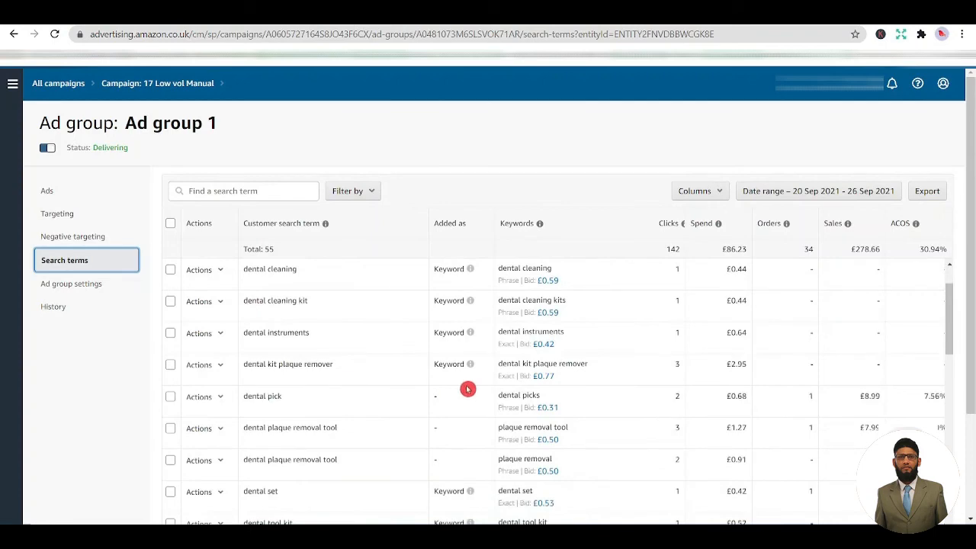
{"action": "scroll", "coordinate": [488, 388], "scroll_direction": "up", "scroll_amount": 1}
{"action": "scroll", "coordinate": [972, 225], "scroll_direction": "down", "scroll_amount": 1}
{"action": "scroll", "coordinate": [544, 333], "scroll_direction": "down", "scroll_amount": 1}
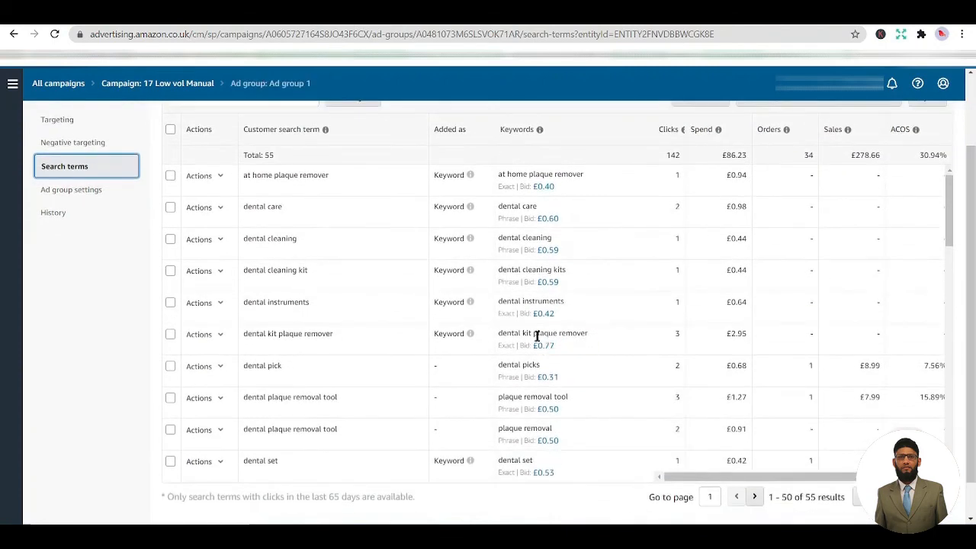
{"action": "scroll", "coordinate": [577, 333], "scroll_direction": "up", "scroll_amount": 2}
{"action": "scroll", "coordinate": [559, 343], "scroll_direction": "down", "scroll_amount": 1}
{"action": "scroll", "coordinate": [560, 335], "scroll_direction": "down", "scroll_amount": 4}
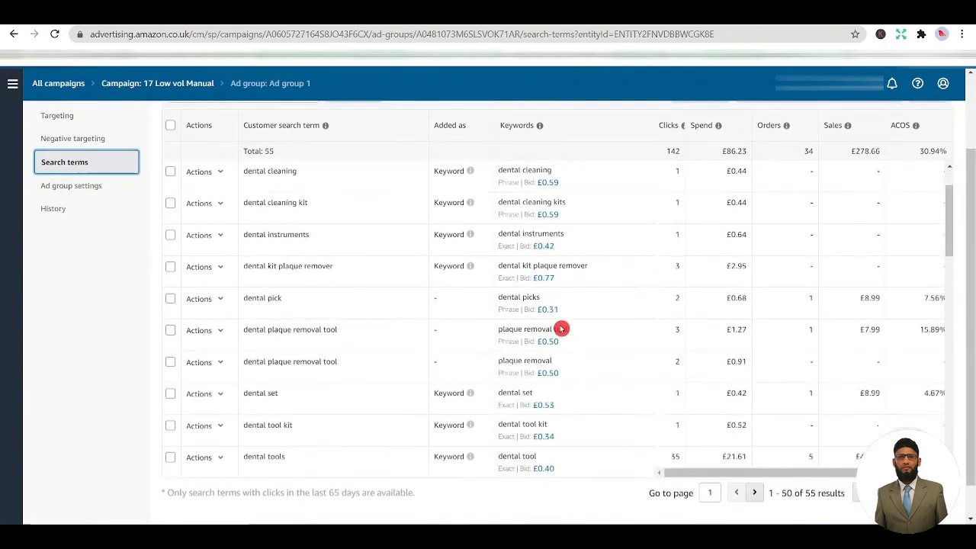
{"action": "scroll", "coordinate": [618, 330], "scroll_direction": "down", "scroll_amount": 1}
{"action": "scroll", "coordinate": [617, 327], "scroll_direction": "down", "scroll_amount": 2}
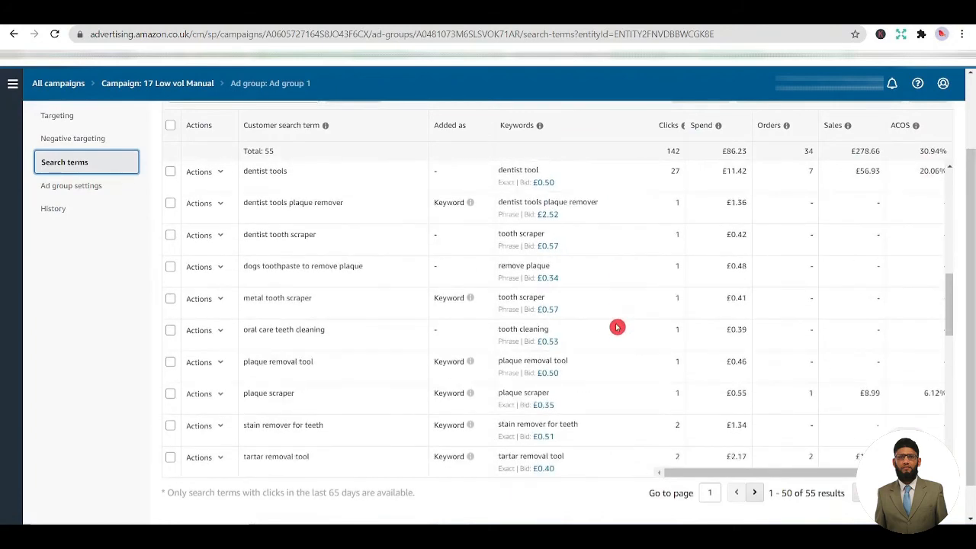
{"action": "scroll", "coordinate": [625, 312], "scroll_direction": "up", "scroll_amount": 2}
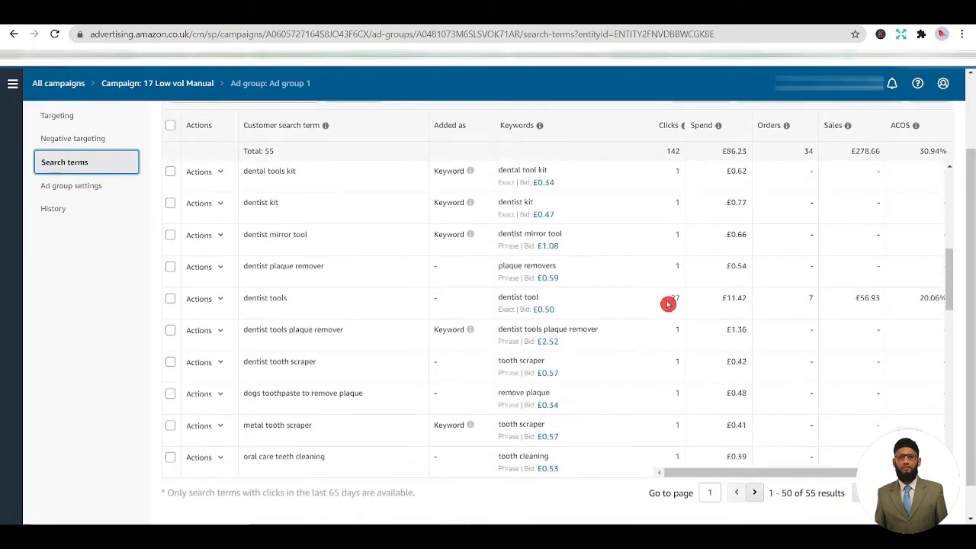
Copy the customer search term dentist tools and examine its matched keyword, spend, sales, orders and ACOS
{"action": "double_click", "coordinate": [508, 299]}
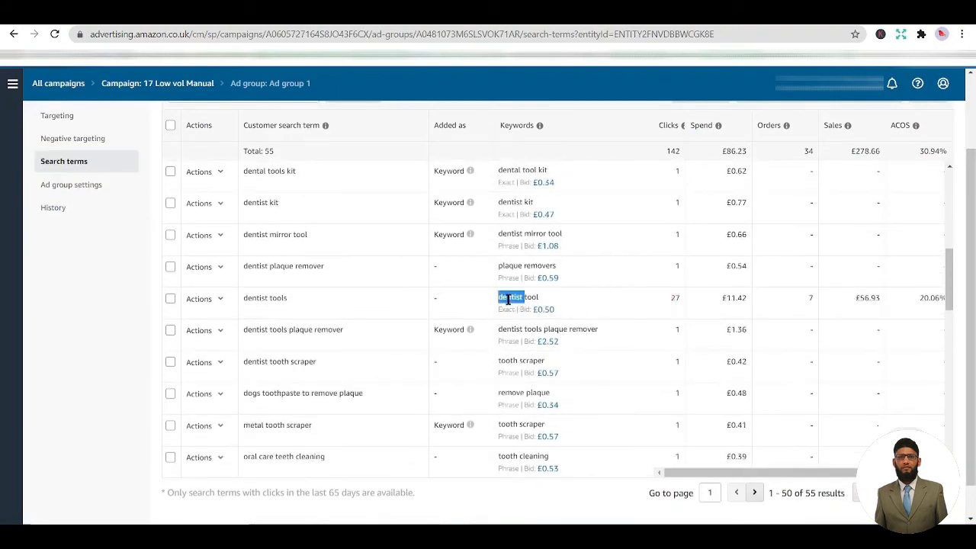
{"action": "triple_click", "coordinate": [266, 299]}
{"action": "key", "text": "ctrl+c"}
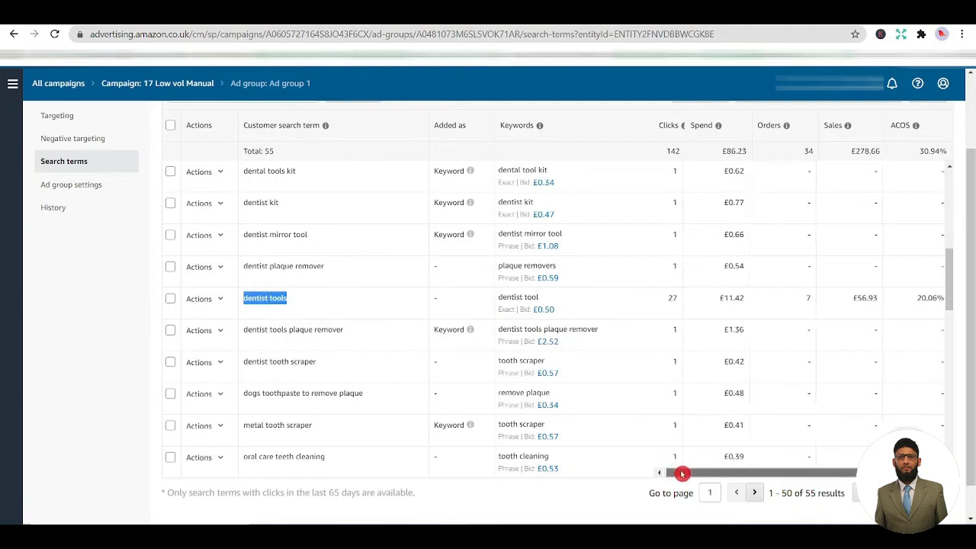
{"action": "left_click_drag", "start_coordinate": [681, 472], "coordinate": [698, 476]}
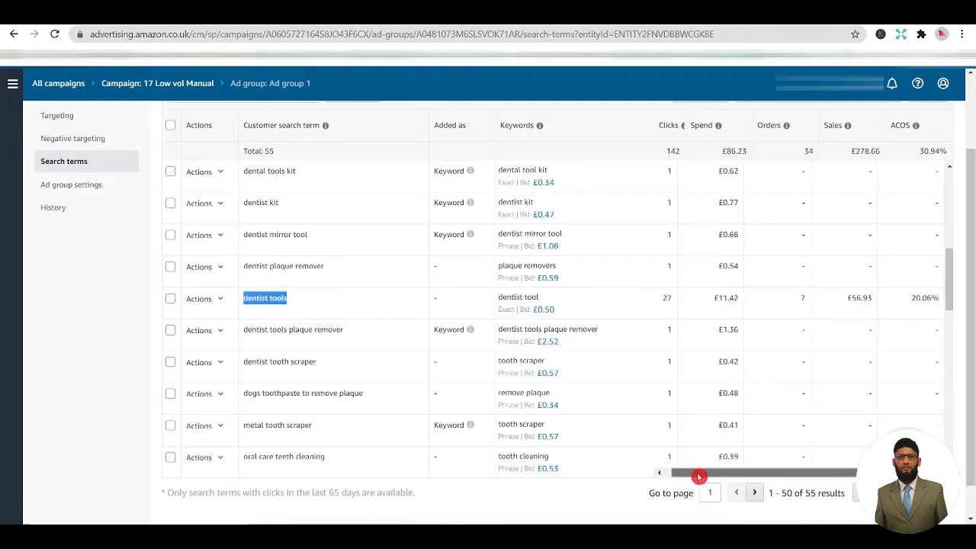
{"action": "left_click", "coordinate": [730, 306]}
{"action": "left_click", "coordinate": [871, 307]}
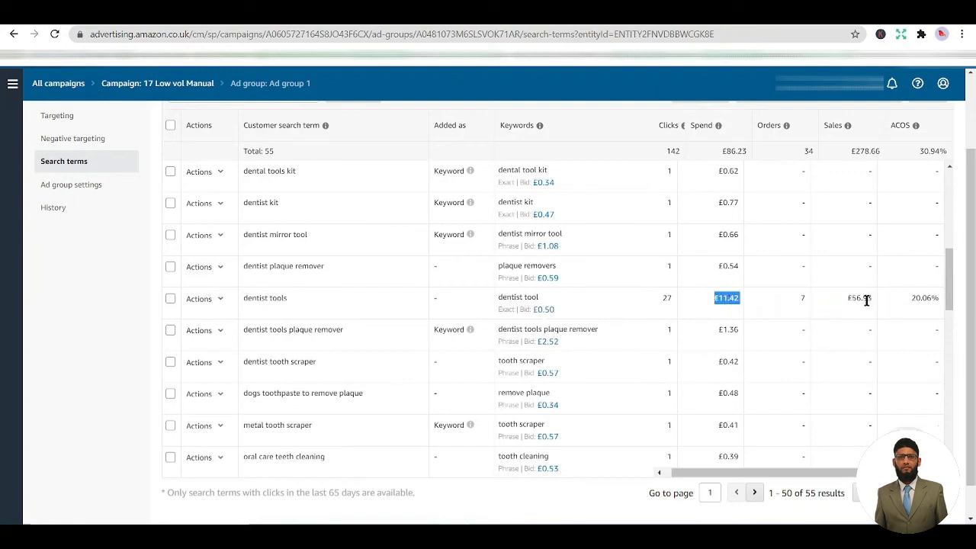
{"action": "double_click", "coordinate": [860, 298]}
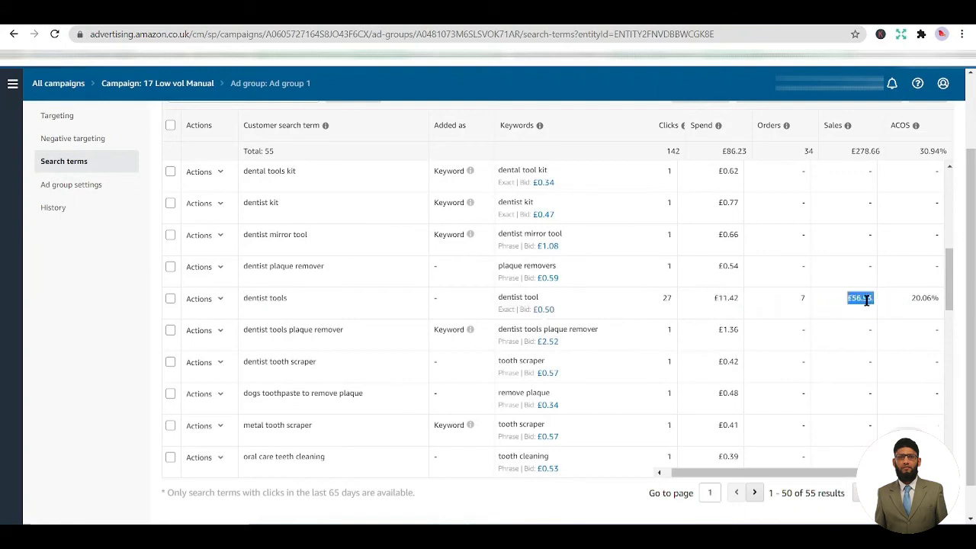
{"action": "double_click", "coordinate": [807, 299]}
{"action": "double_click", "coordinate": [914, 304]}
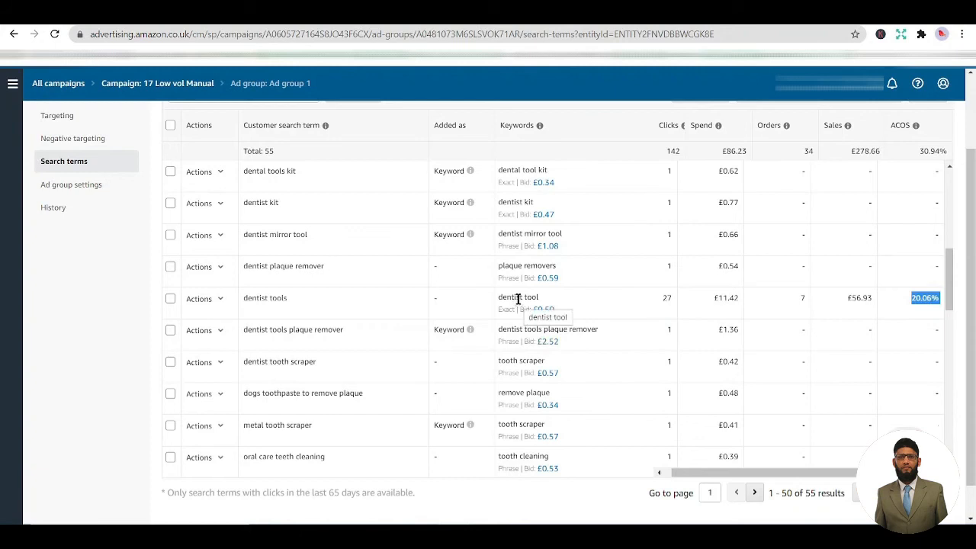
Return to the ad group's targeting list and search its keywords for dentist
{"action": "left_click", "coordinate": [67, 122]}
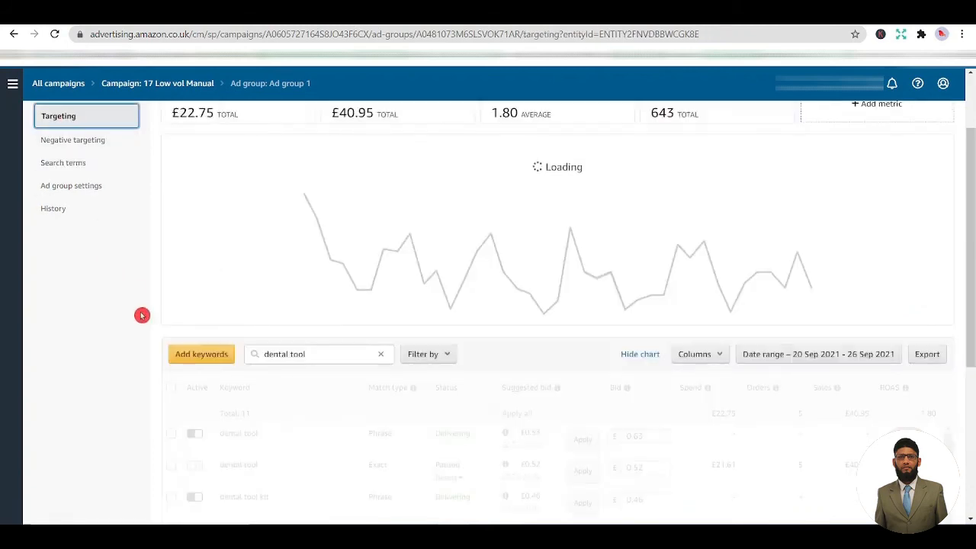
{"action": "scroll", "coordinate": [145, 319], "scroll_direction": "down", "scroll_amount": 3}
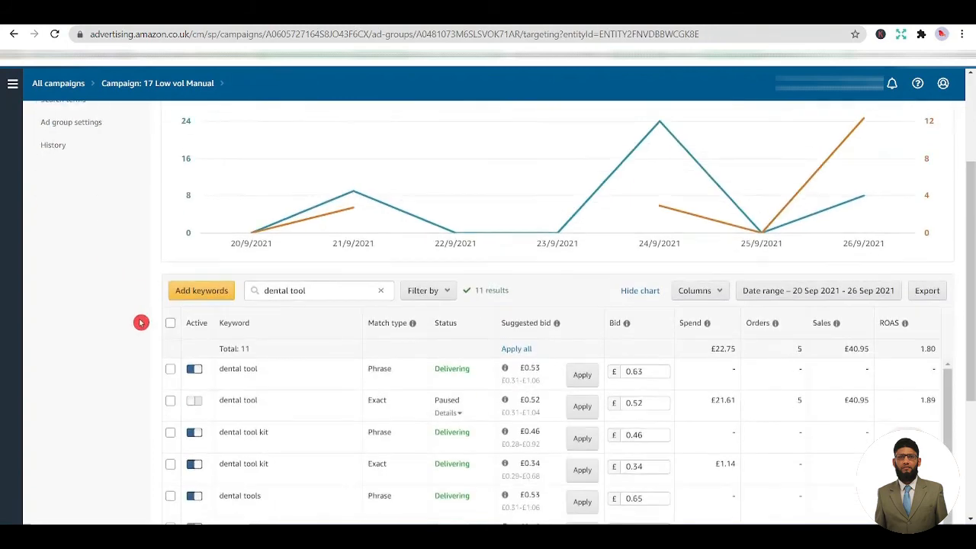
{"action": "left_click", "coordinate": [320, 162]}
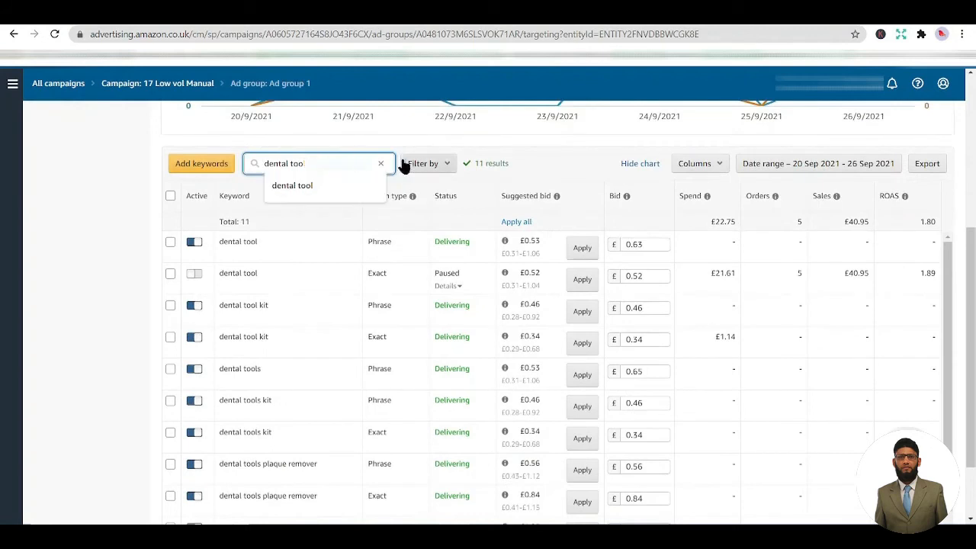
{"action": "key", "text": "BackSpace"}
{"action": "key", "text": "BackSpace"}
{"action": "key", "text": "BackSpace"}
{"action": "key", "text": "BackSpace"}
{"action": "key", "text": "BackSpace"}
{"action": "key", "text": "BackSpace"}
{"action": "key", "text": "BackSpace"}
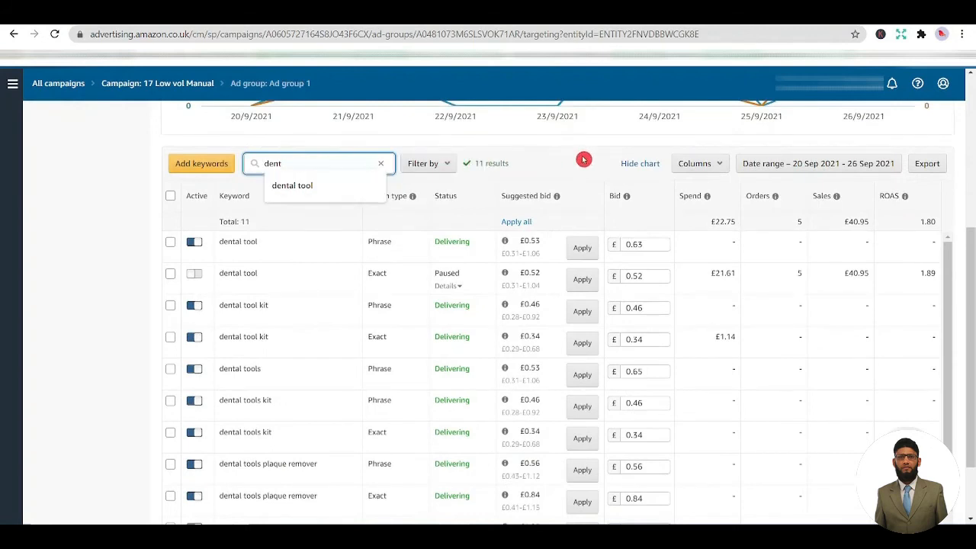
{"action": "type", "text": "ist"}
{"action": "key", "text": "Return"}
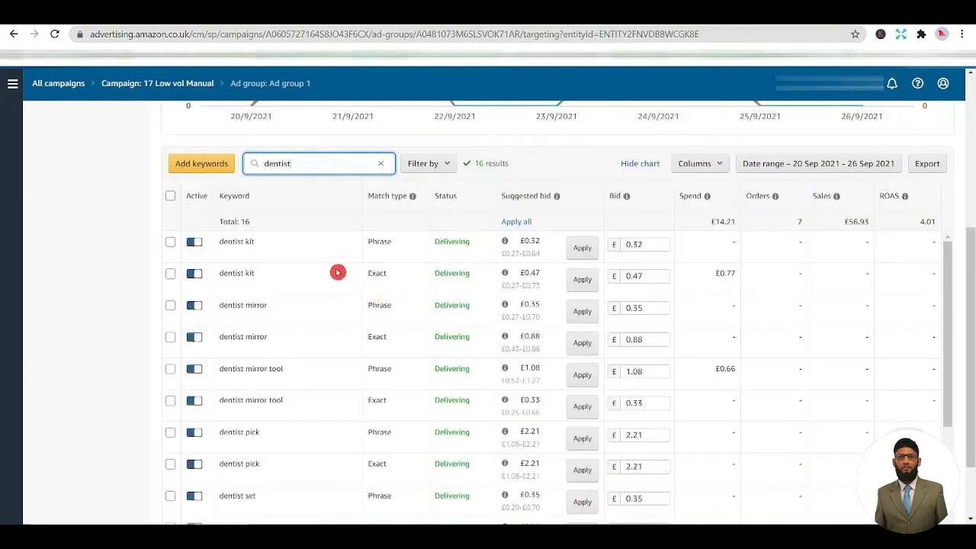
Check the spend of the exact-match dentist tool keyword and pause that keyword
{"action": "scroll", "coordinate": [315, 290], "scroll_direction": "down", "scroll_amount": 2}
{"action": "scroll", "coordinate": [312, 321], "scroll_direction": "down", "scroll_amount": 1}
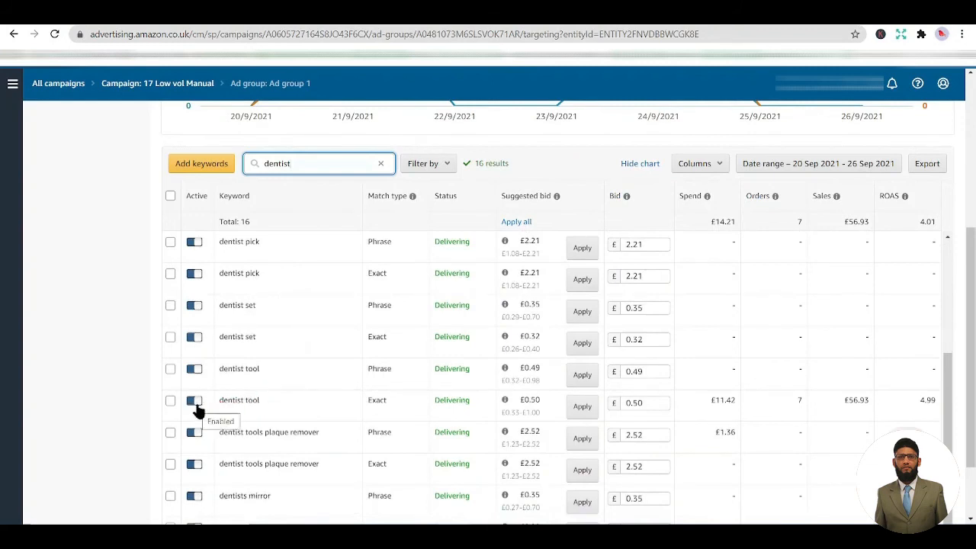
{"action": "left_click_drag", "start_coordinate": [735, 400], "coordinate": [709, 400]}
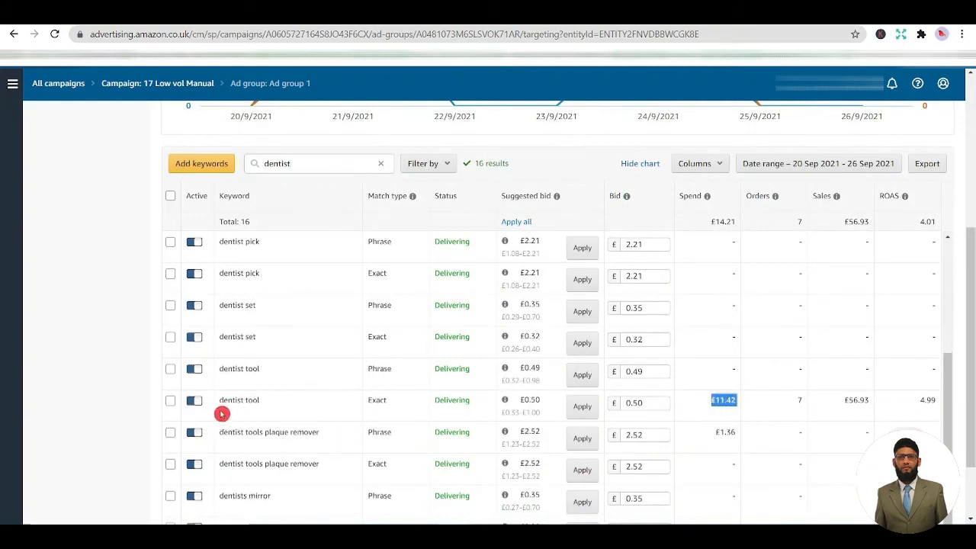
{"action": "left_click", "coordinate": [193, 406]}
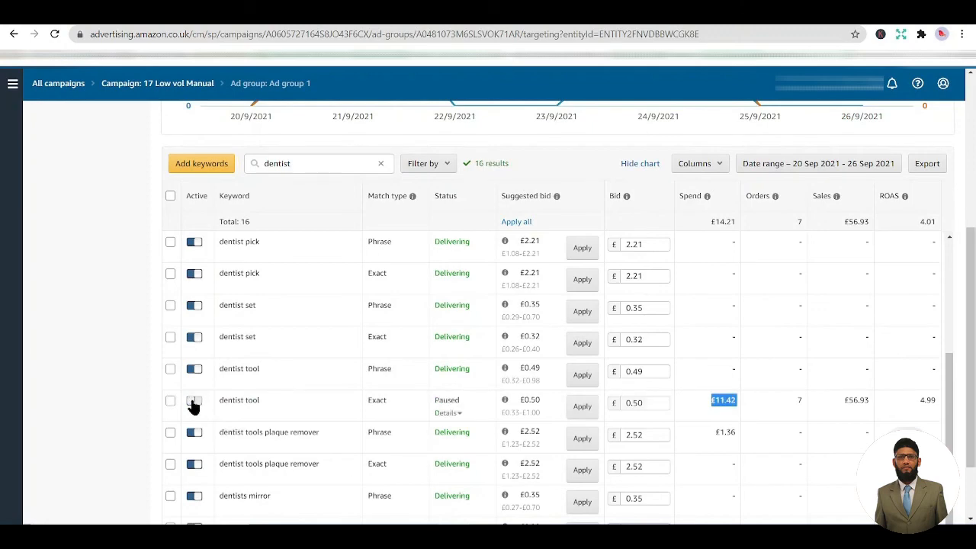
Find the phrase-match dentist tool keyword among the dentist keywords and pause it as well
{"action": "scroll", "coordinate": [218, 401], "scroll_direction": "down", "scroll_amount": 2}
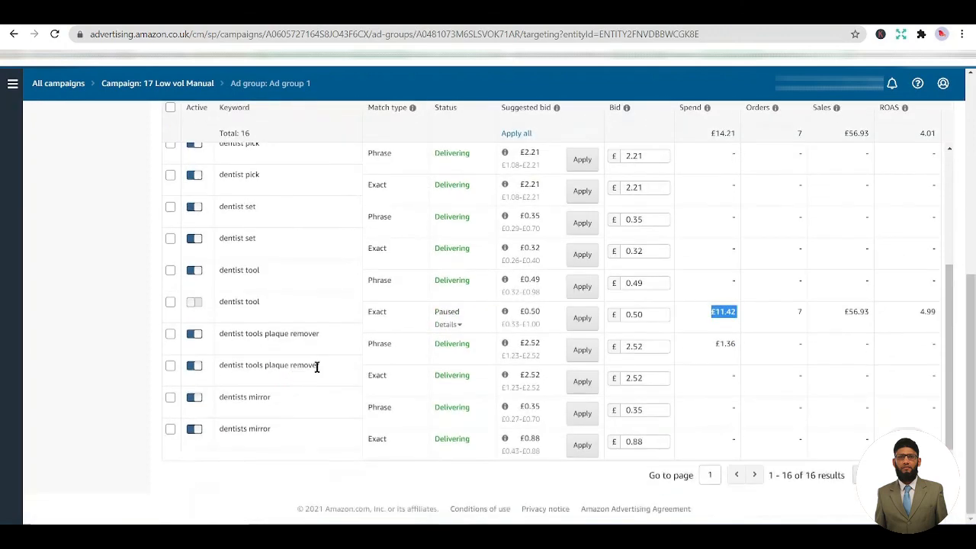
{"action": "scroll", "coordinate": [313, 368], "scroll_direction": "up", "scroll_amount": 2}
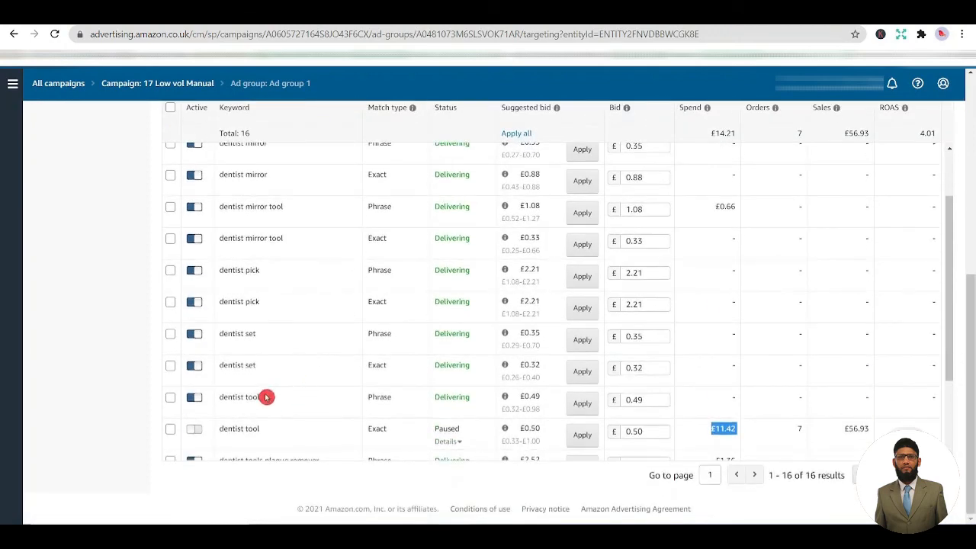
{"action": "scroll", "coordinate": [268, 394], "scroll_direction": "up", "scroll_amount": 2}
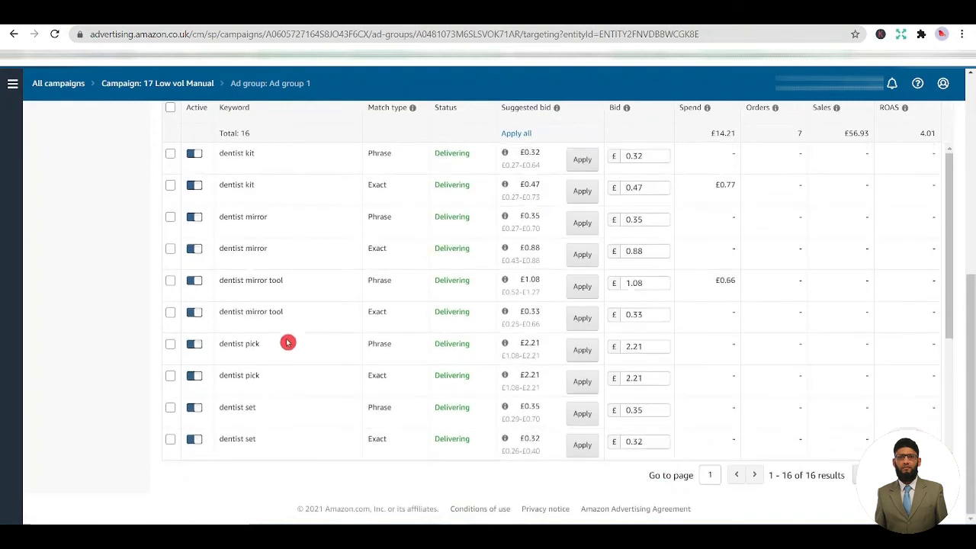
{"action": "scroll", "coordinate": [289, 286], "scroll_direction": "down", "scroll_amount": 4}
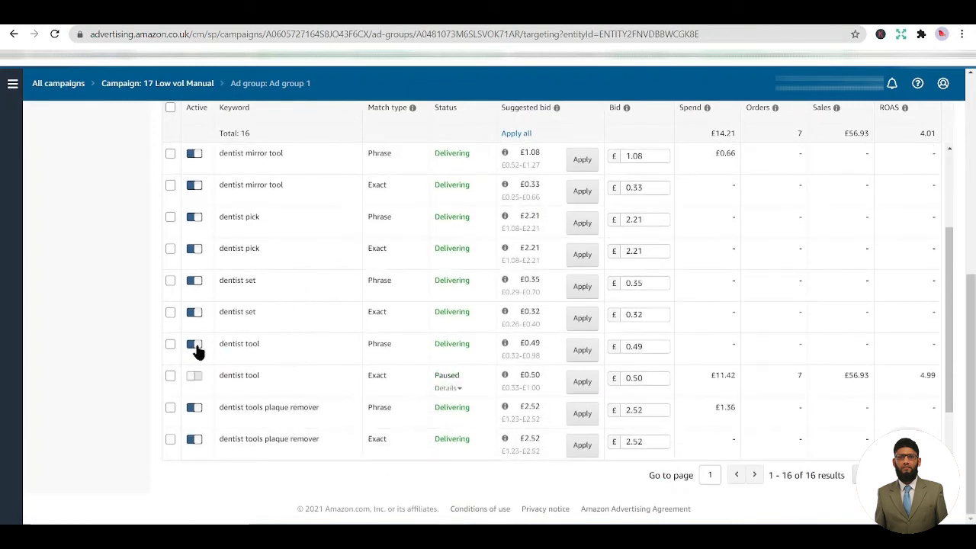
{"action": "double_click", "coordinate": [235, 345]}
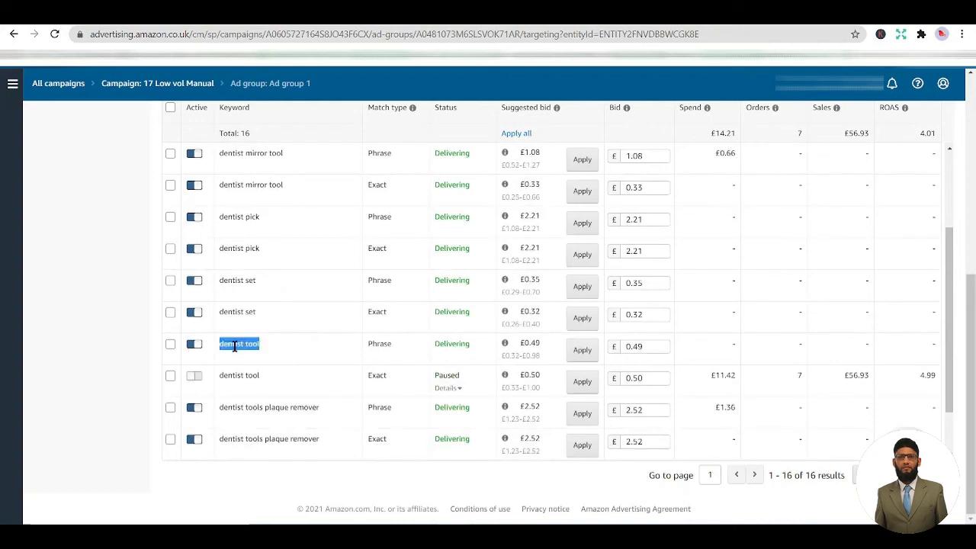
{"action": "left_click", "coordinate": [195, 345]}
Enter dentist tools as a new keyword for the ad group, with phrase match only and broad and exact excluded
{"action": "scroll", "coordinate": [219, 325], "scroll_direction": "up", "scroll_amount": 5}
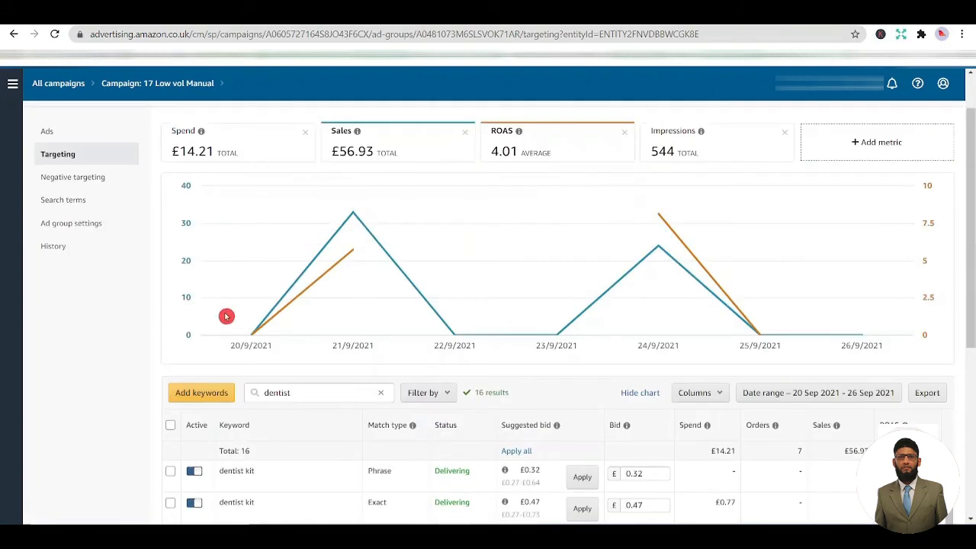
{"action": "left_click", "coordinate": [212, 393]}
{"action": "left_click", "coordinate": [247, 177]}
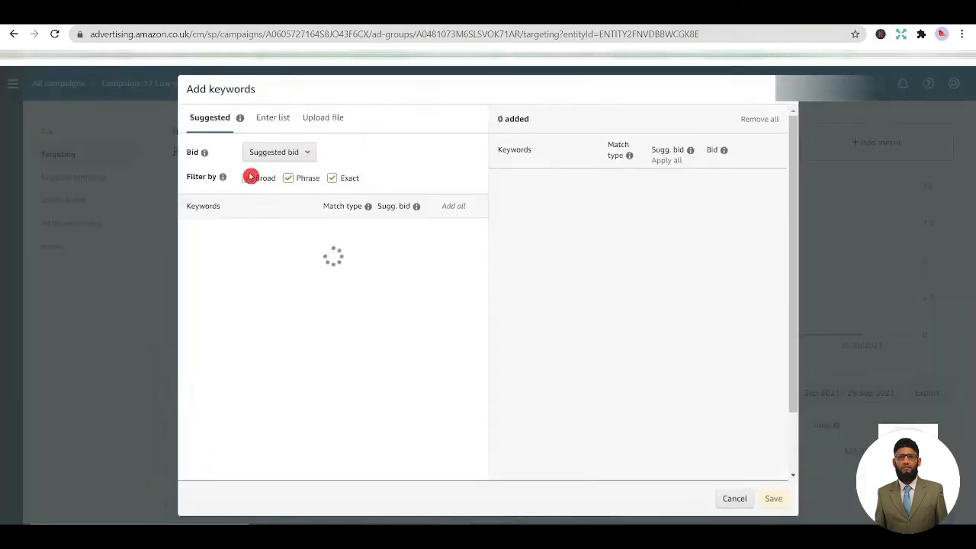
{"action": "left_click", "coordinate": [339, 178]}
{"action": "left_click", "coordinate": [274, 121]}
{"action": "left_click", "coordinate": [277, 234]}
{"action": "key", "text": "ctrl+v"}
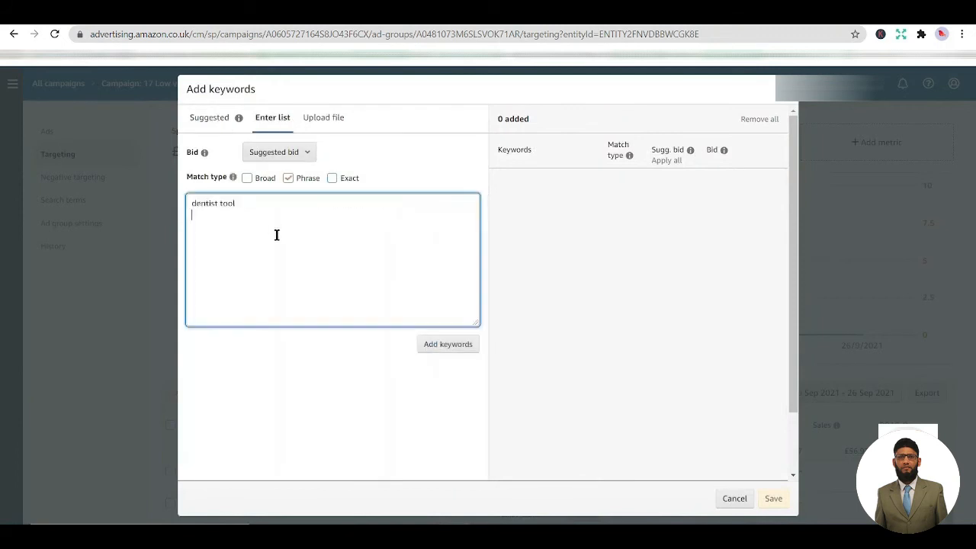
{"action": "left_click", "coordinate": [266, 199]}
{"action": "left_click", "coordinate": [431, 343]}
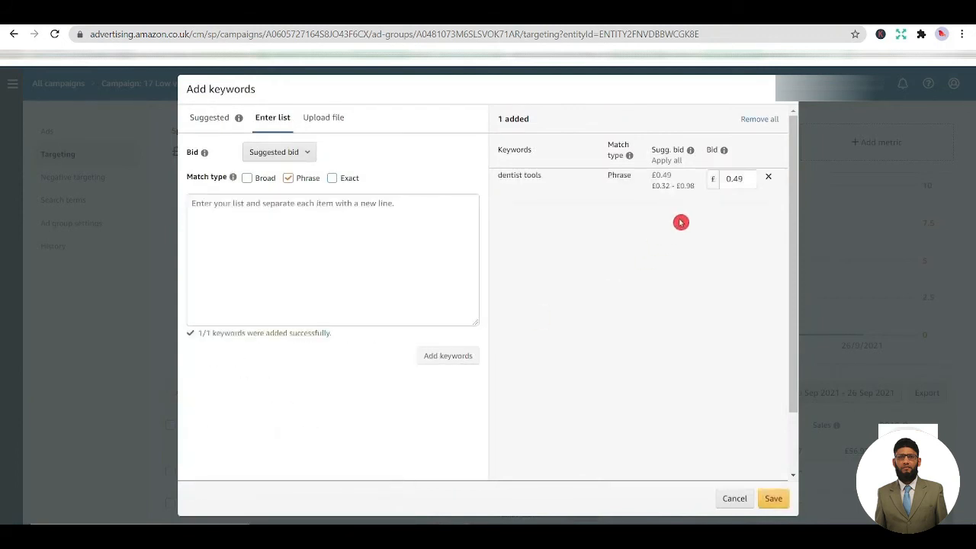
Set the bid of the new dentist tools phrase keyword to £0.60 and save it to the ad group
{"action": "left_click", "coordinate": [748, 175]}
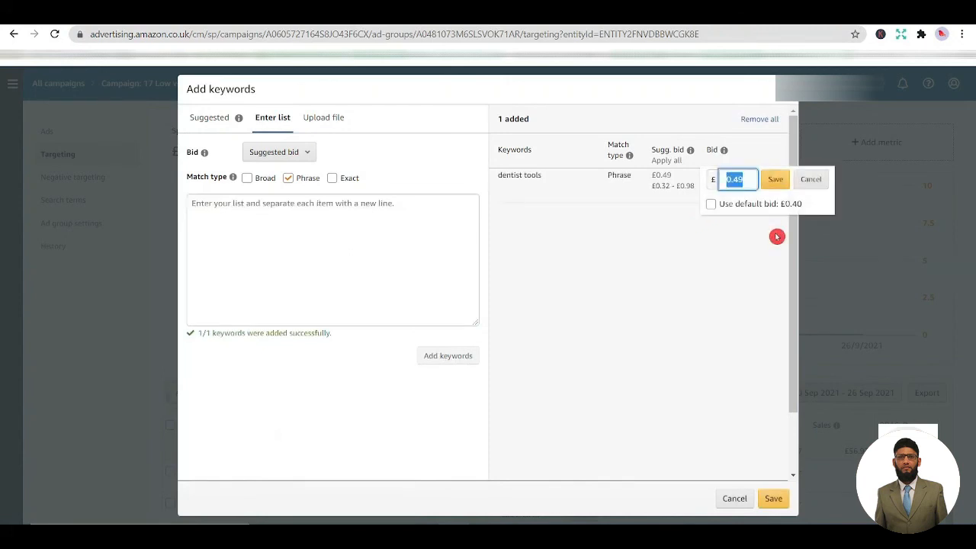
{"action": "key", "text": "Right"}
{"action": "key", "text": "BackSpace"}
{"action": "key", "text": "BackSpace"}
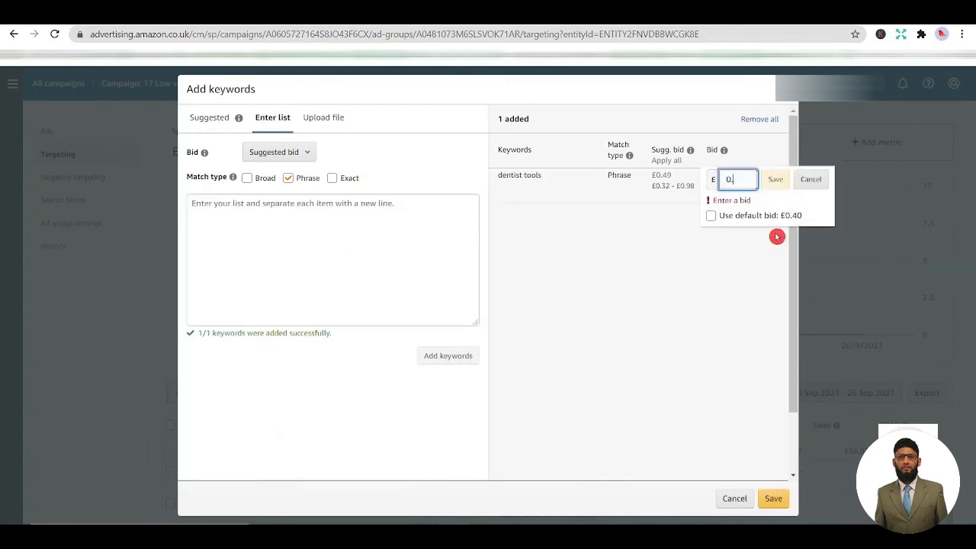
{"action": "type", "text": "60"}
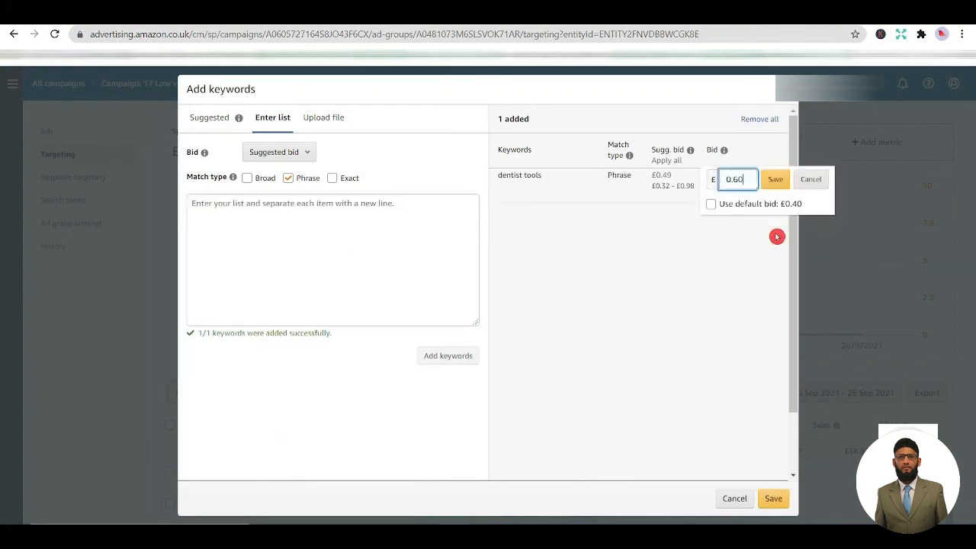
{"action": "left_click", "coordinate": [776, 183]}
{"action": "left_click", "coordinate": [773, 497]}
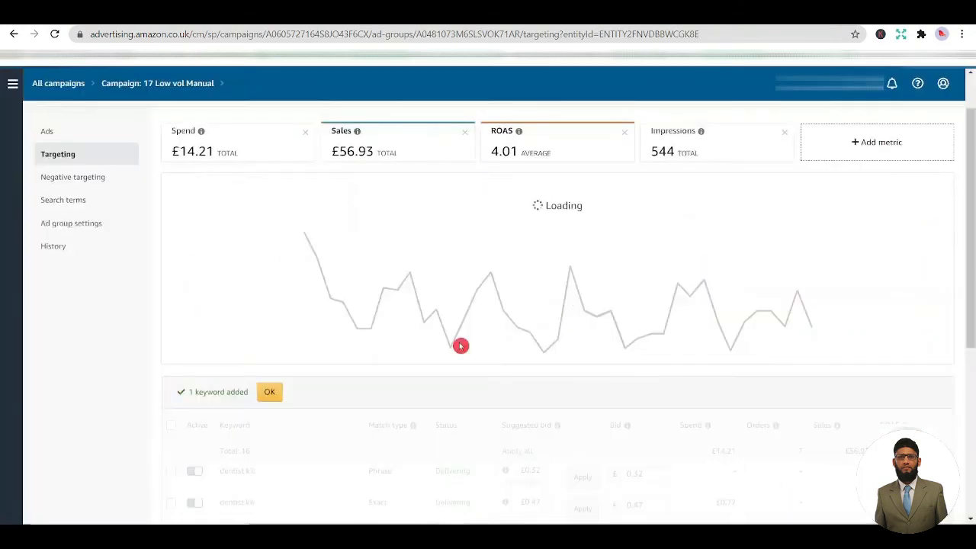
{"action": "left_click", "coordinate": [269, 392]}
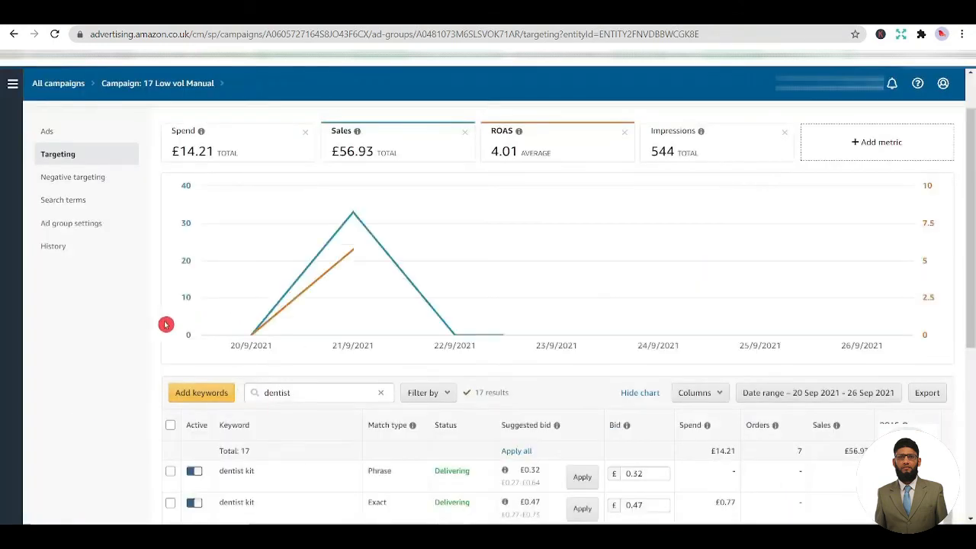
Search the targeting list for dentist again and compare the added dentist tools phrase keyword's bid with its suggested bid
{"action": "scroll", "coordinate": [323, 326], "scroll_direction": "down", "scroll_amount": 1}
{"action": "scroll", "coordinate": [138, 358], "scroll_direction": "down", "scroll_amount": 3}
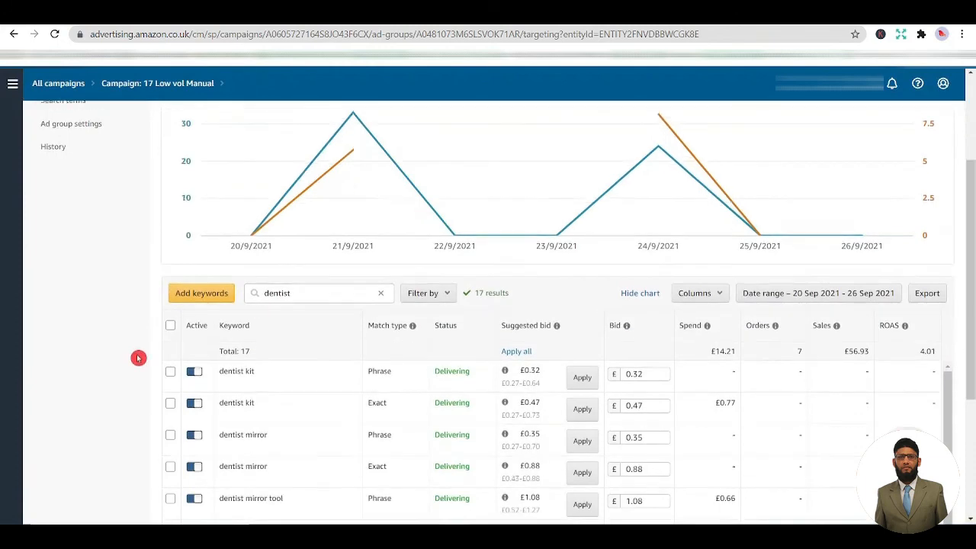
{"action": "scroll", "coordinate": [157, 427], "scroll_direction": "down", "scroll_amount": 2}
{"action": "scroll", "coordinate": [175, 394], "scroll_direction": "up", "scroll_amount": 5}
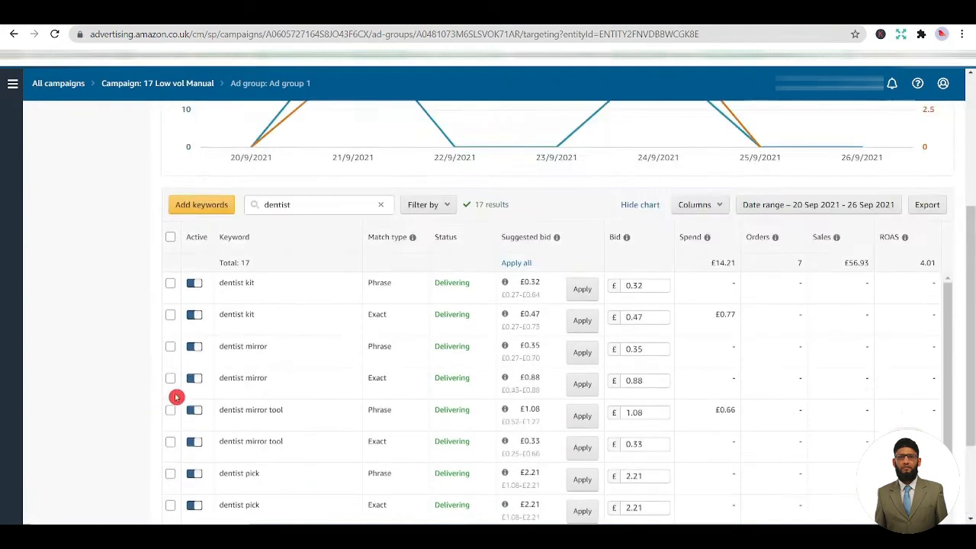
{"action": "left_click", "coordinate": [338, 327]}
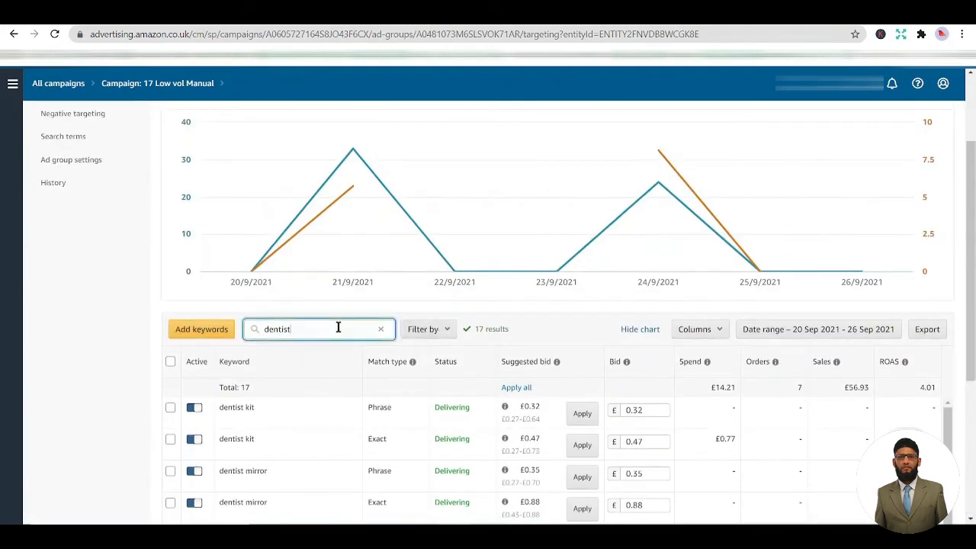
{"action": "key", "text": "Return"}
{"action": "scroll", "coordinate": [160, 353], "scroll_direction": "down", "scroll_amount": 1}
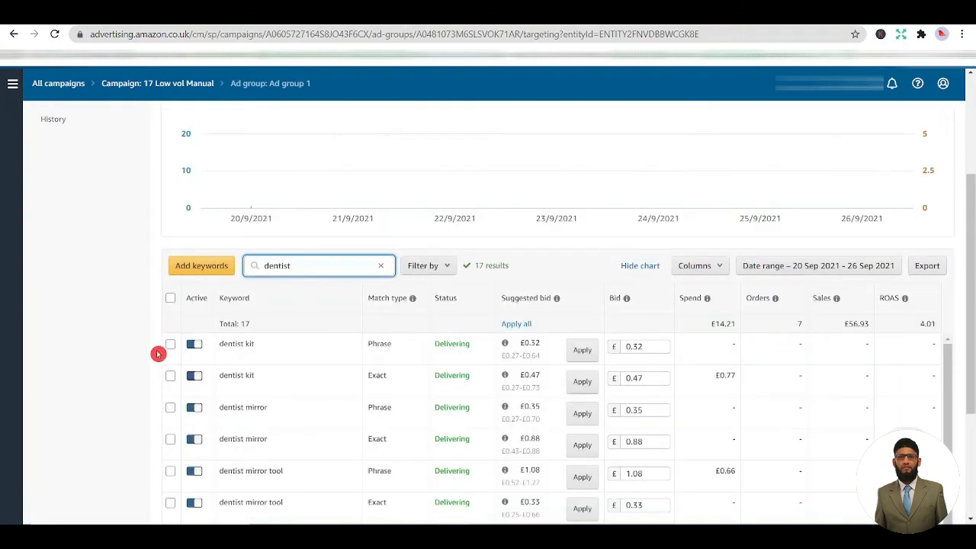
{"action": "scroll", "coordinate": [150, 356], "scroll_direction": "down", "scroll_amount": 1}
{"action": "scroll", "coordinate": [151, 356], "scroll_direction": "down", "scroll_amount": 5}
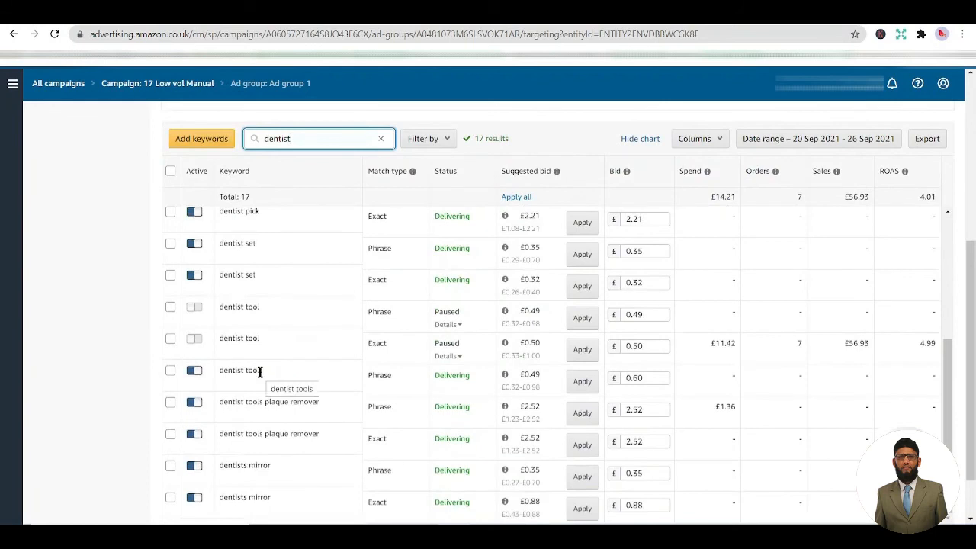
{"action": "mouse_move", "coordinate": [540, 374]}
{"action": "left_mouse_down"}
{"action": "mouse_move", "coordinate": [522, 375]}
{"action": "mouse_move", "coordinate": [541, 374]}
{"action": "left_mouse_up"}
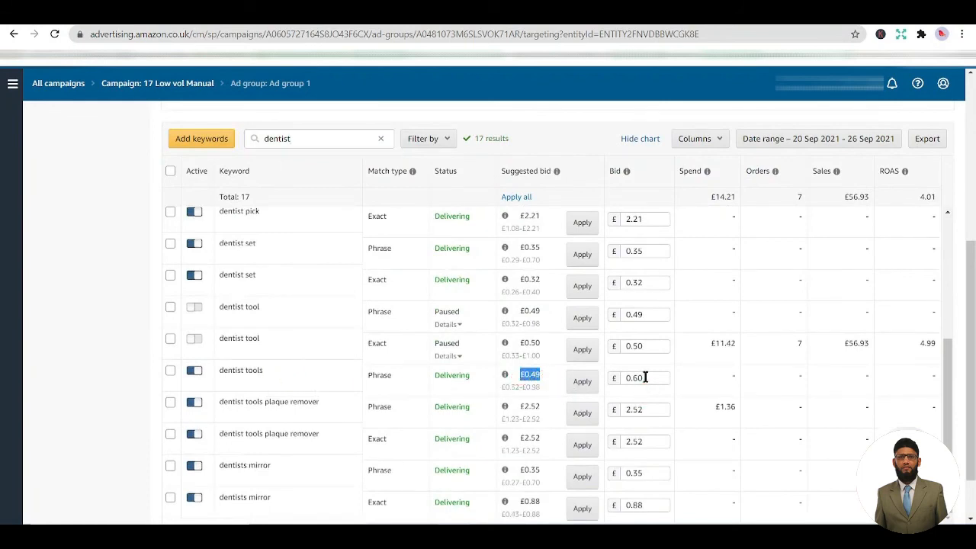
{"action": "scroll", "coordinate": [322, 351], "scroll_direction": "up", "scroll_amount": 3}
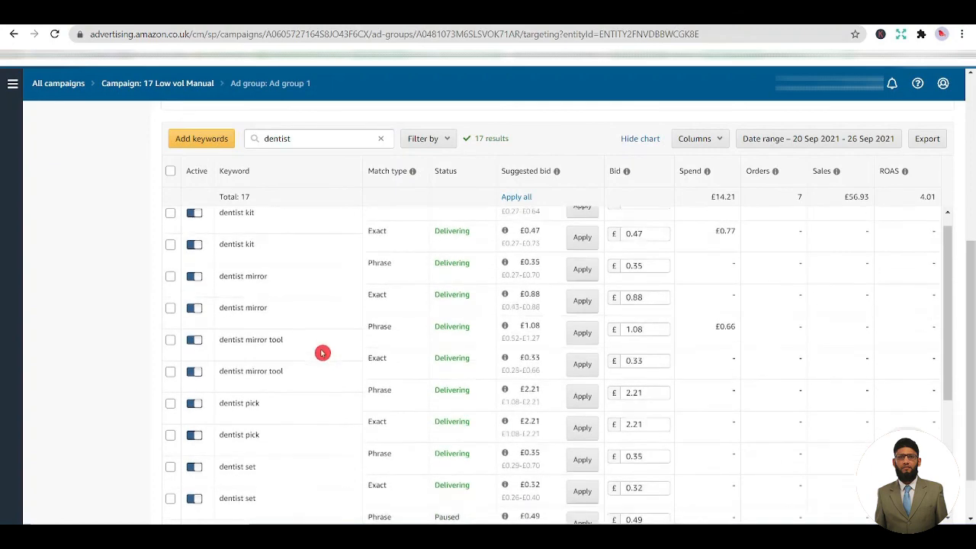
Switch to Google Translate and examine the words dentist and tools within the listing's keyword text
{"action": "scroll", "coordinate": [114, 350], "scroll_direction": "up", "scroll_amount": 4}
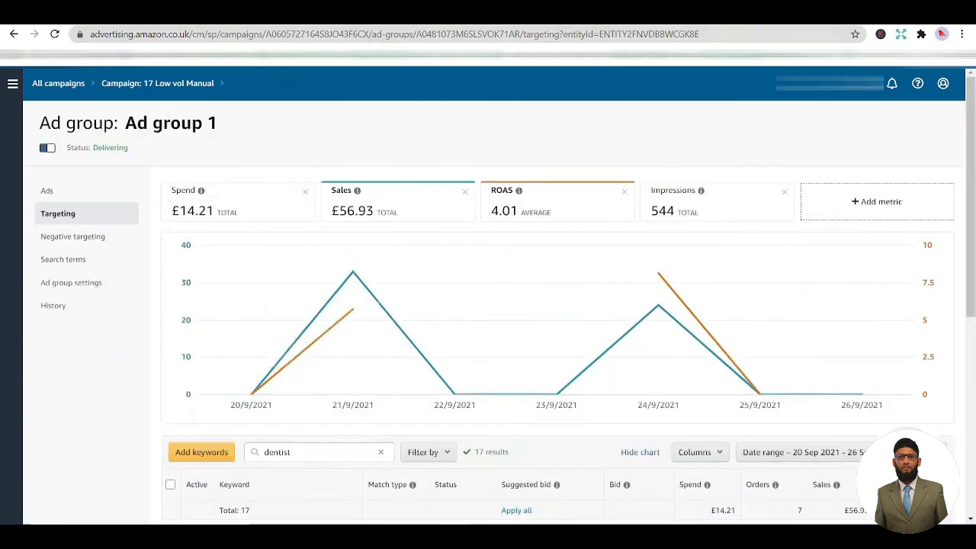
{"action": "key", "text": "ctrl+Tab"}
{"action": "double_click", "coordinate": [416, 216]}
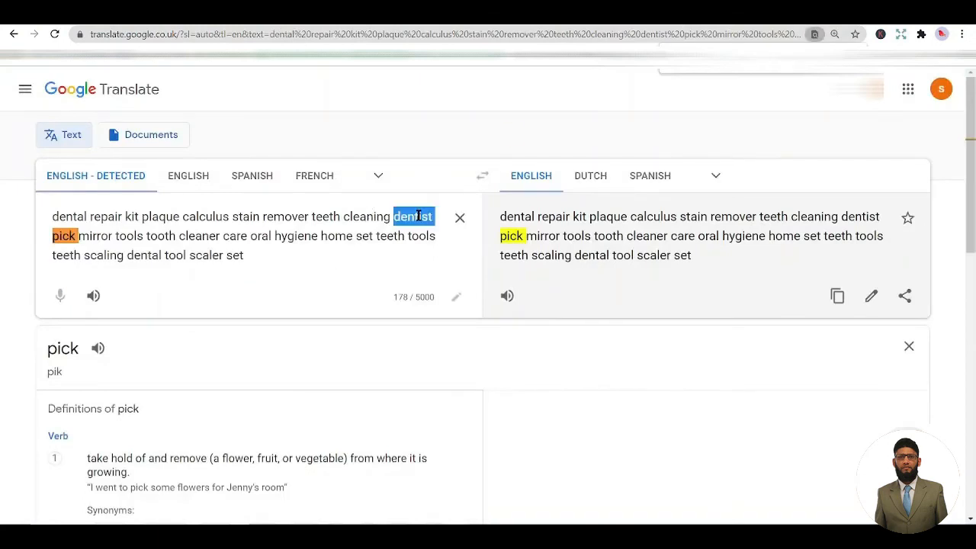
{"action": "double_click", "coordinate": [130, 236]}
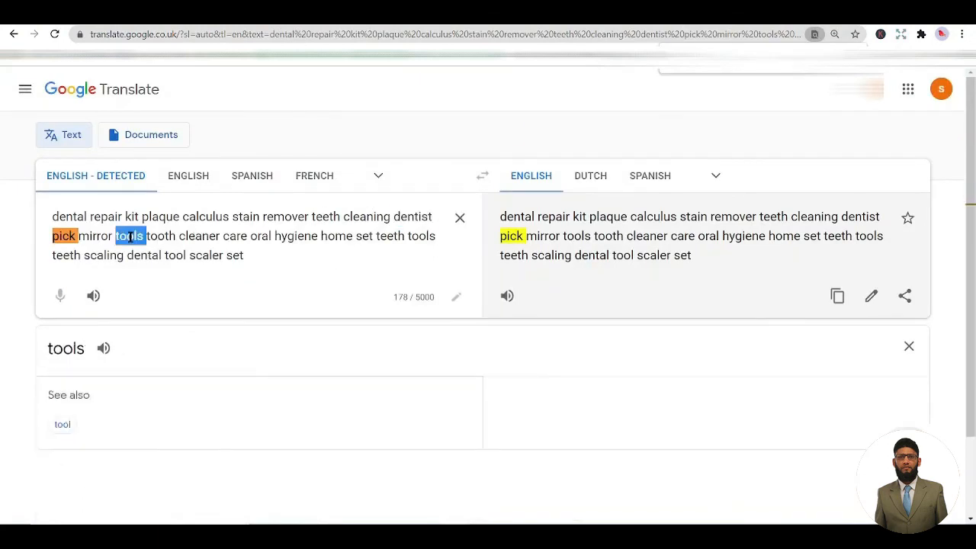
{"action": "double_click", "coordinate": [401, 217]}
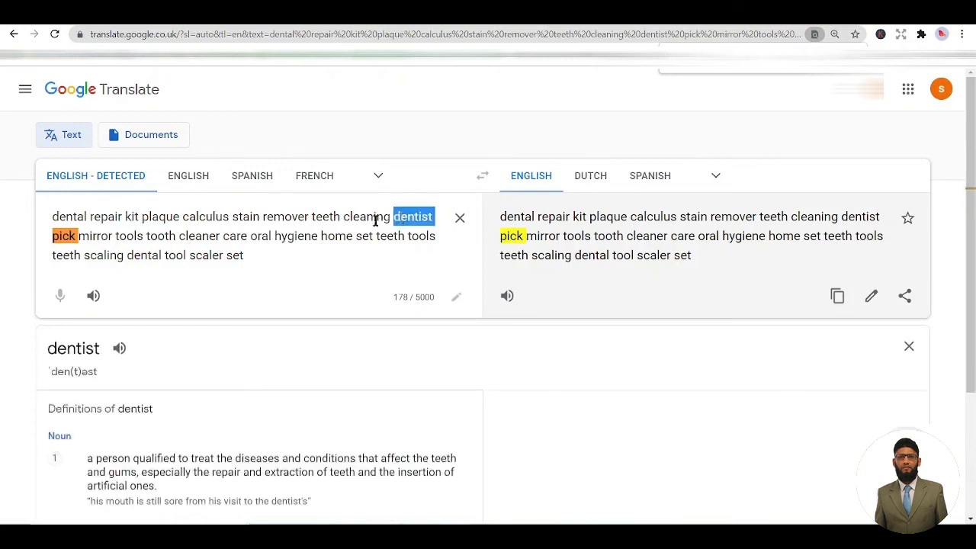
{"action": "double_click", "coordinate": [128, 235]}
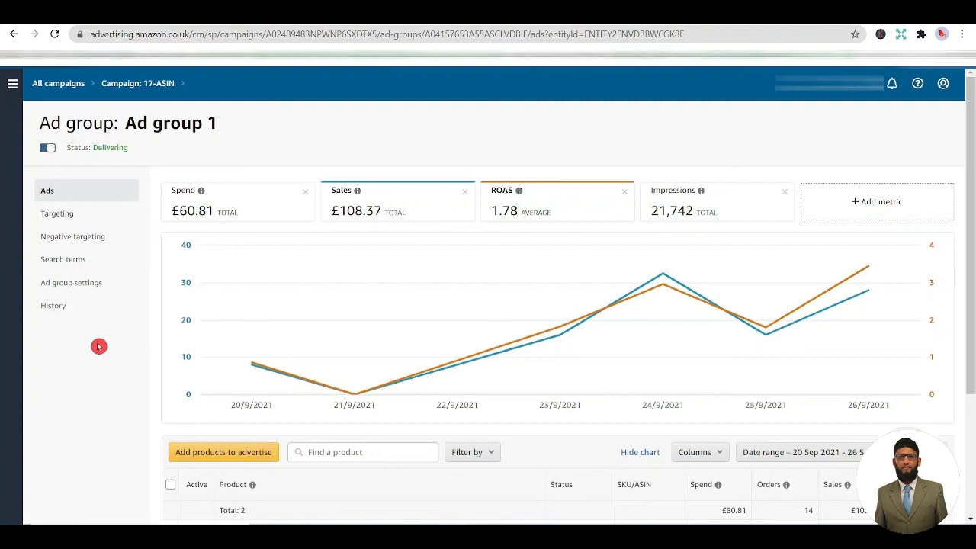
Review the performance chart and advertised products of Ad group 1 in the 17-ASIN campaign
{"action": "scroll", "coordinate": [95, 347], "scroll_direction": "down", "scroll_amount": 1}
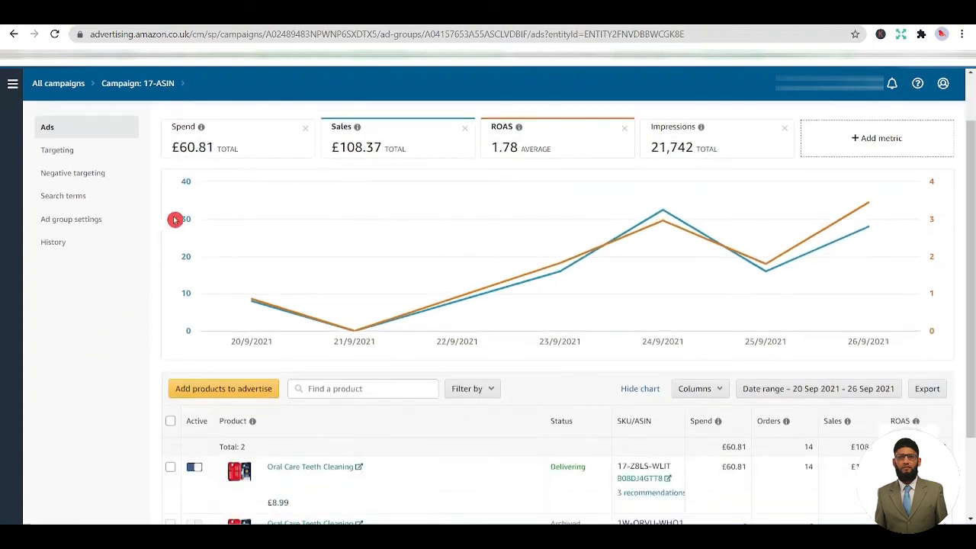
{"action": "scroll", "coordinate": [177, 223], "scroll_direction": "up", "scroll_amount": 1}
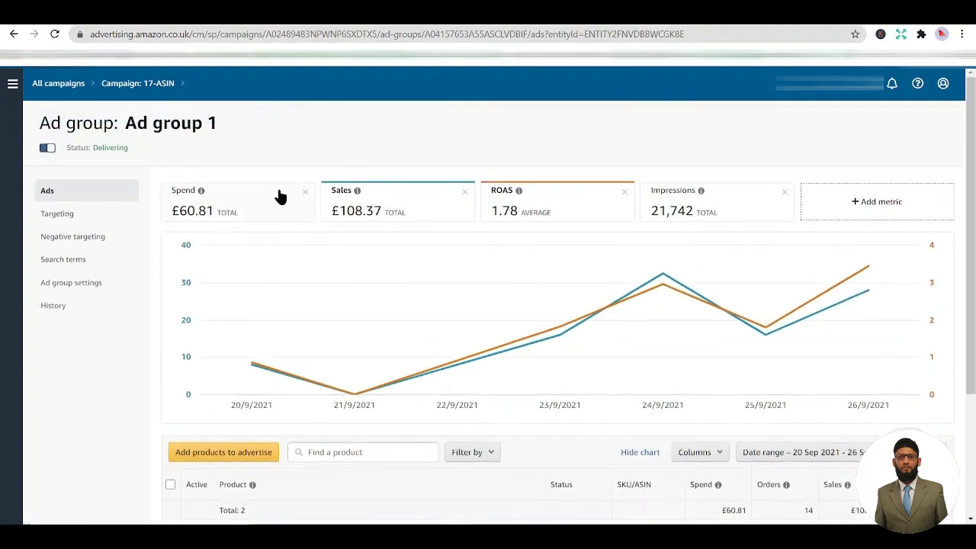